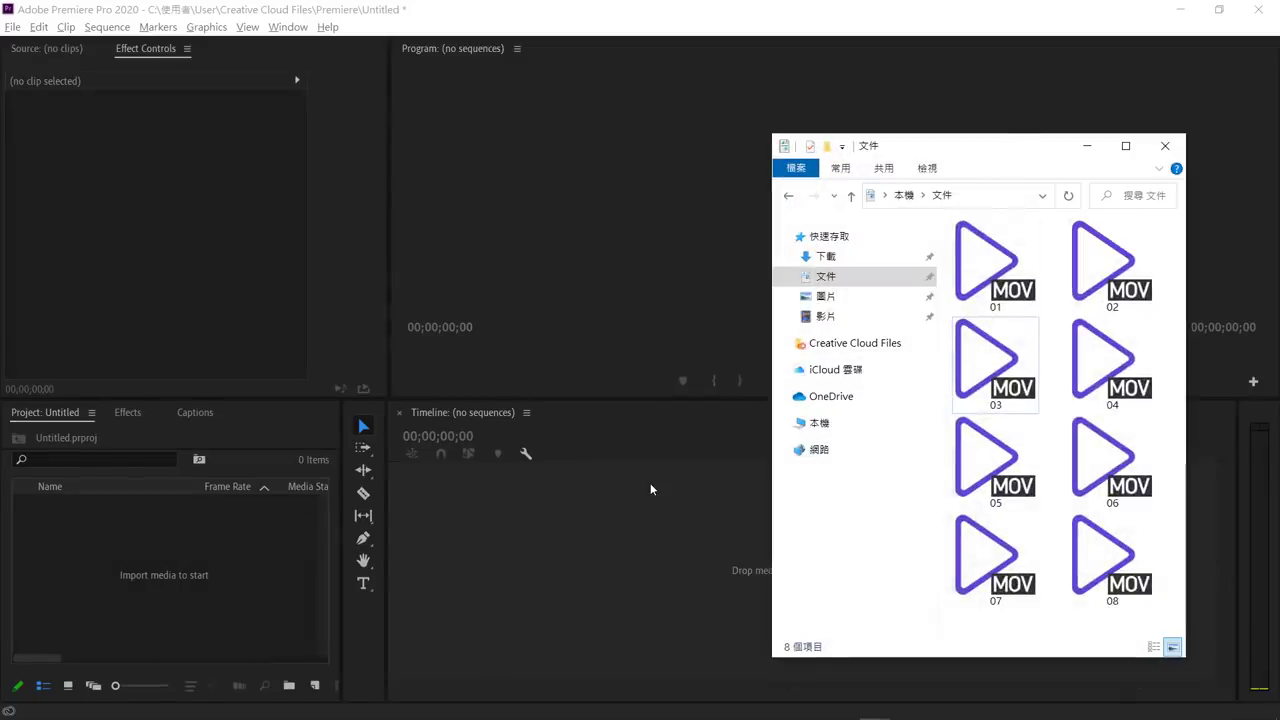
Select all eight MOV clips and drag them onto the Premiere timeline as sequence 01.
key(ctrl+a)
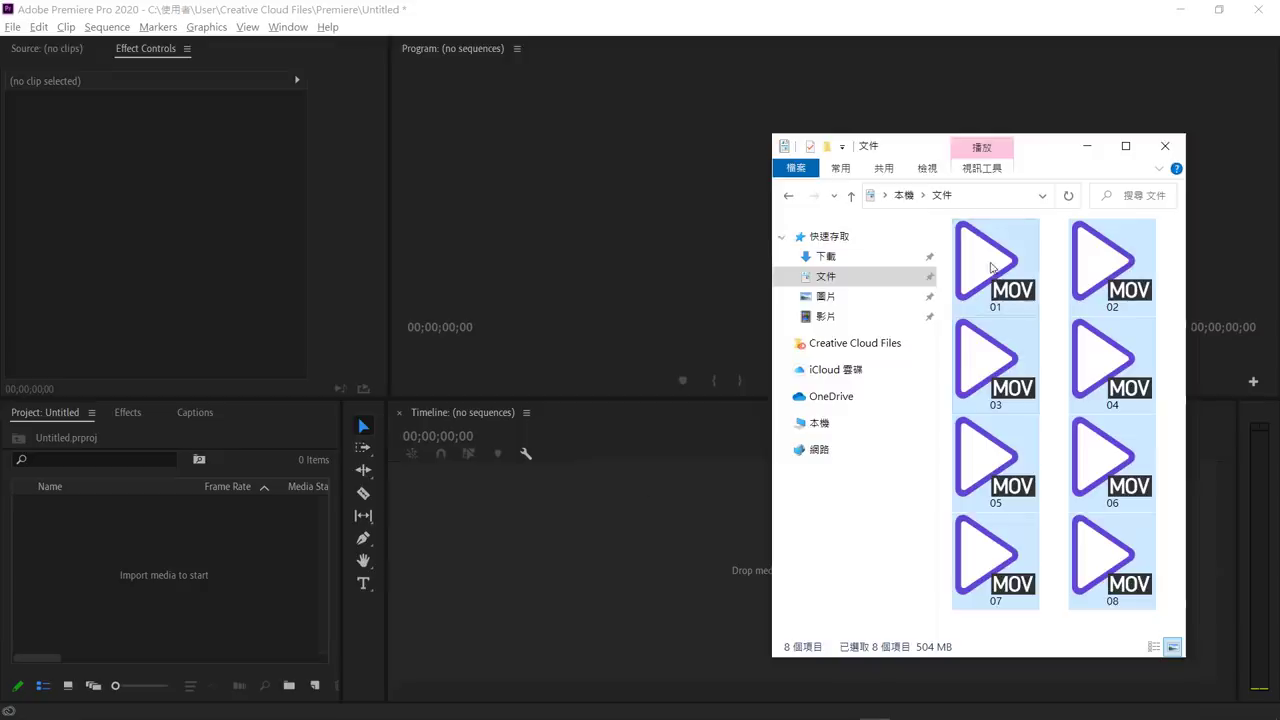
drag(992, 264, 631, 552)
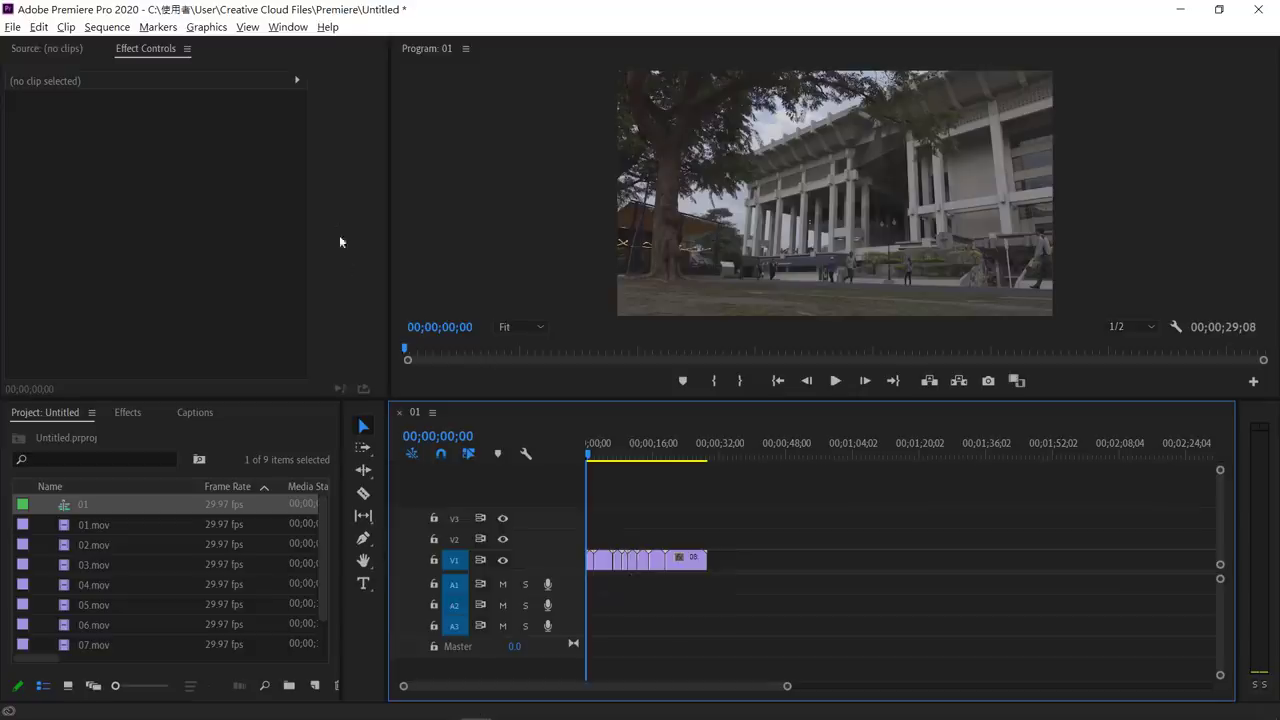
Show the Lumetri Color and Lumetri Scopes panels from the Window menu.
click(286, 28)
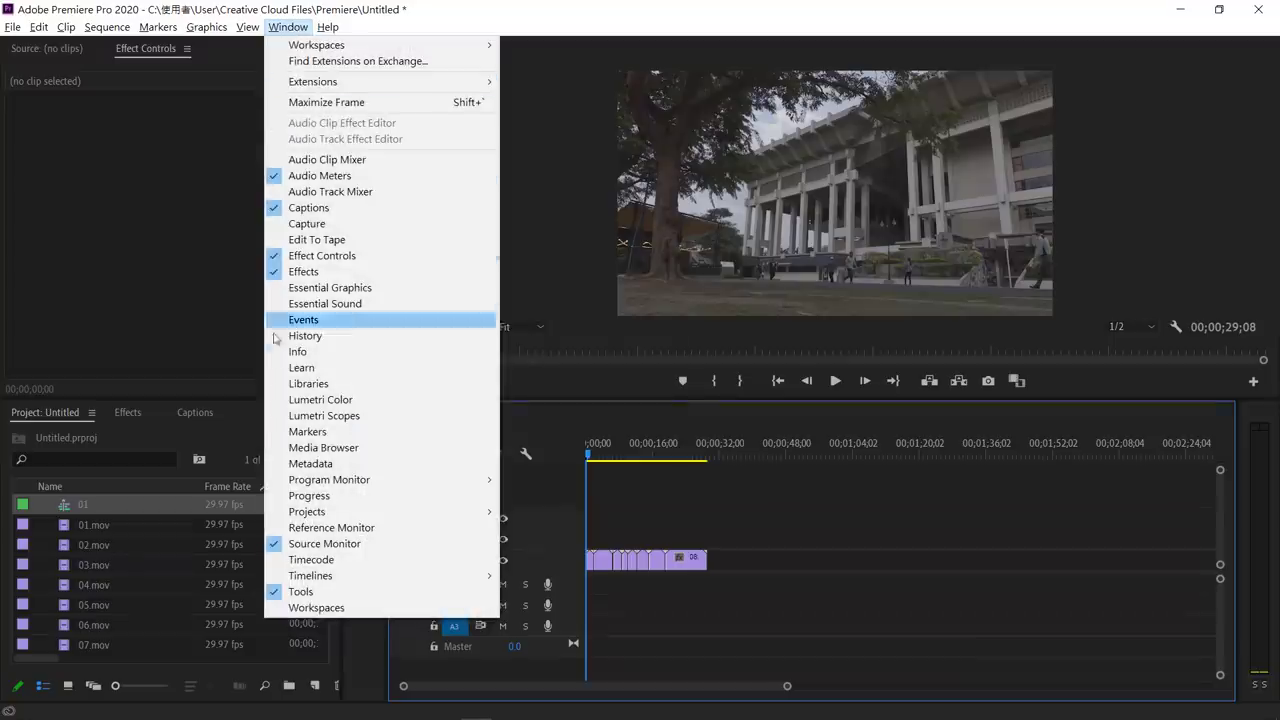
click(282, 400)
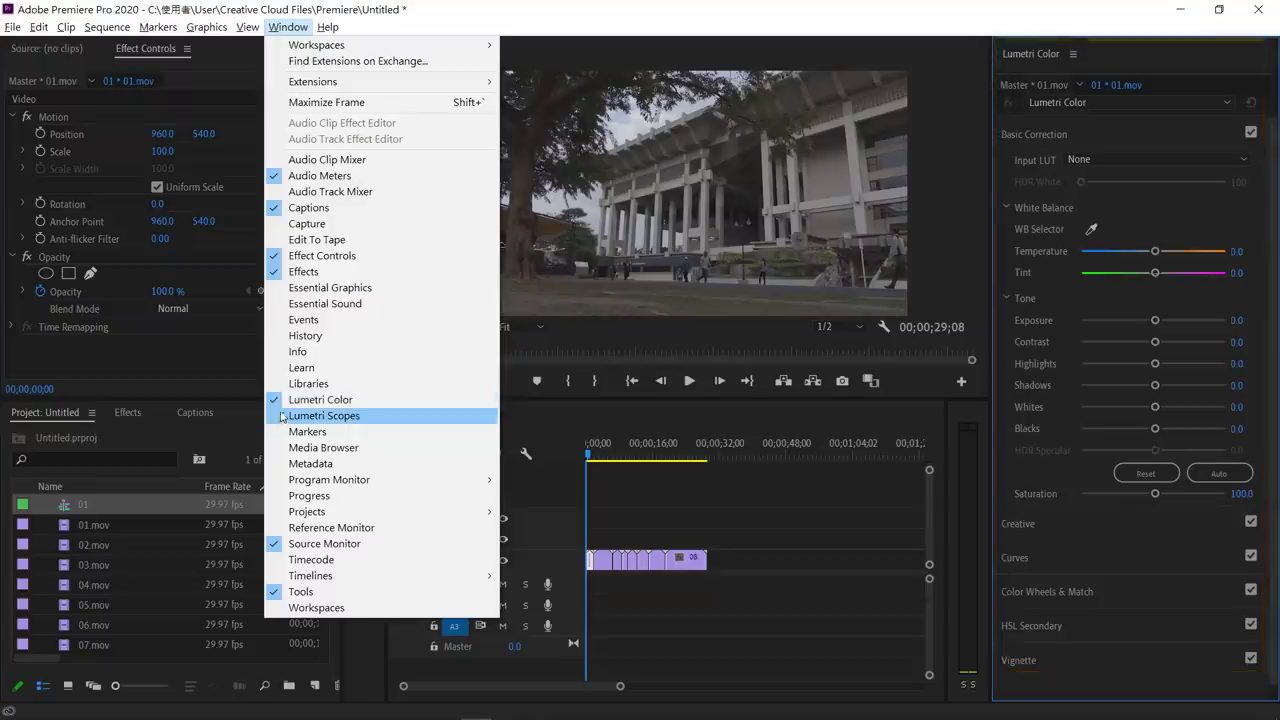
click(282, 418)
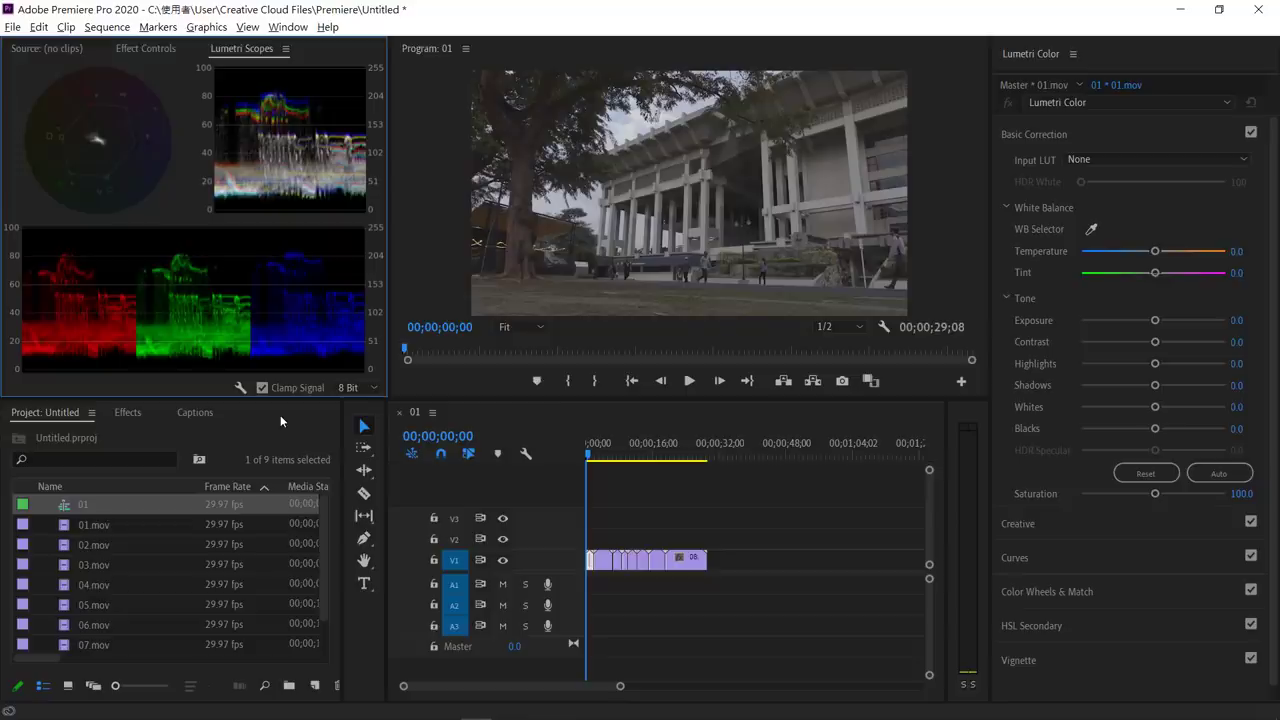
Turn off the RGB Parade and set the scope's Waveform Type to Luma.
right_click(222, 200)
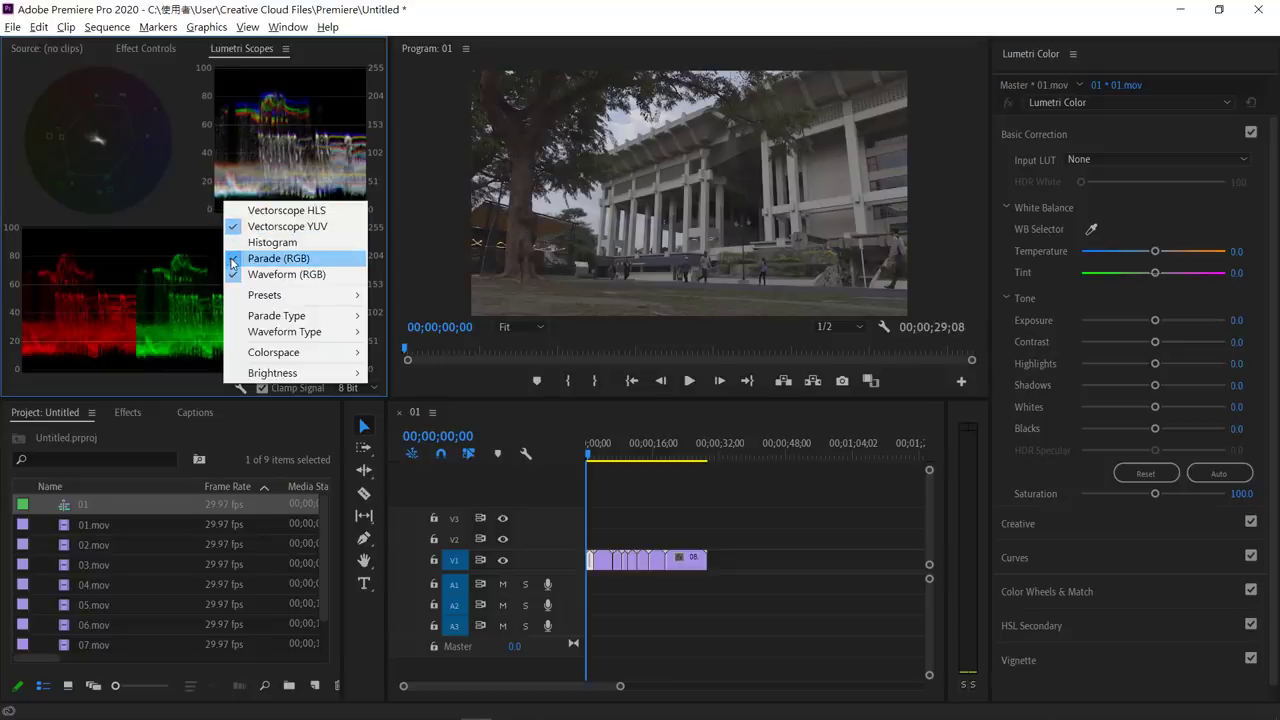
click(265, 258)
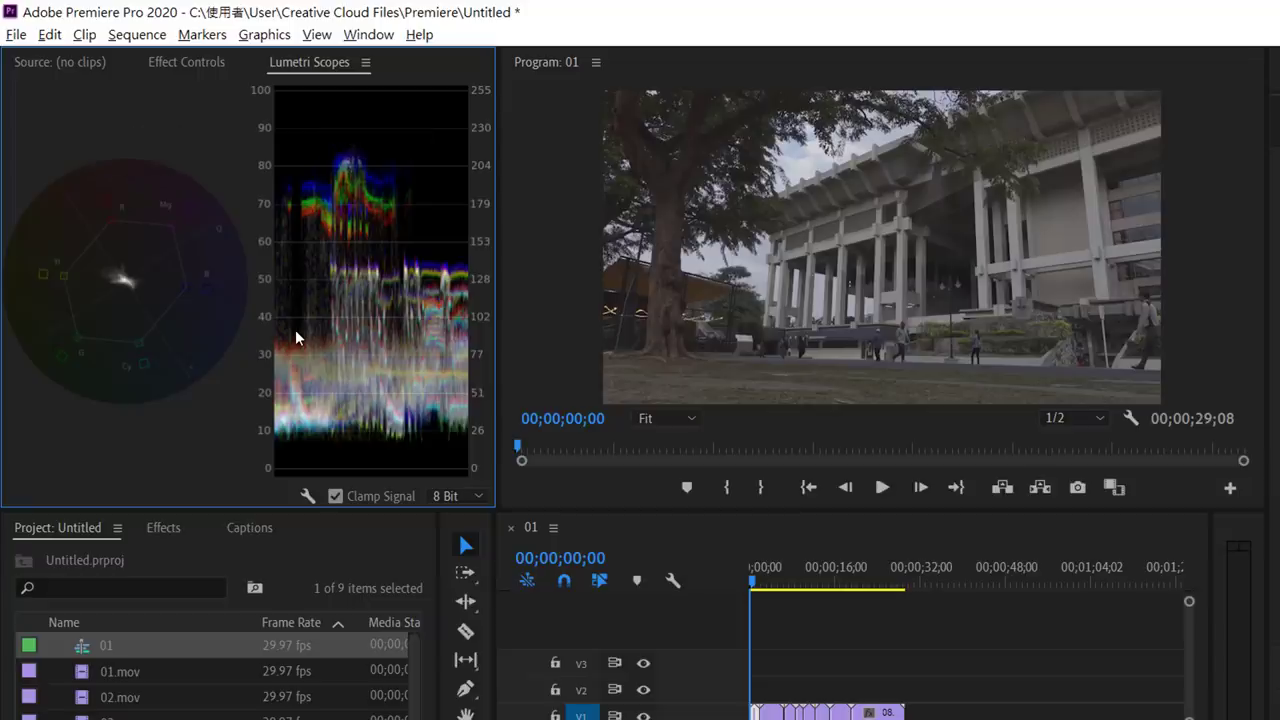
right_click(295, 329)
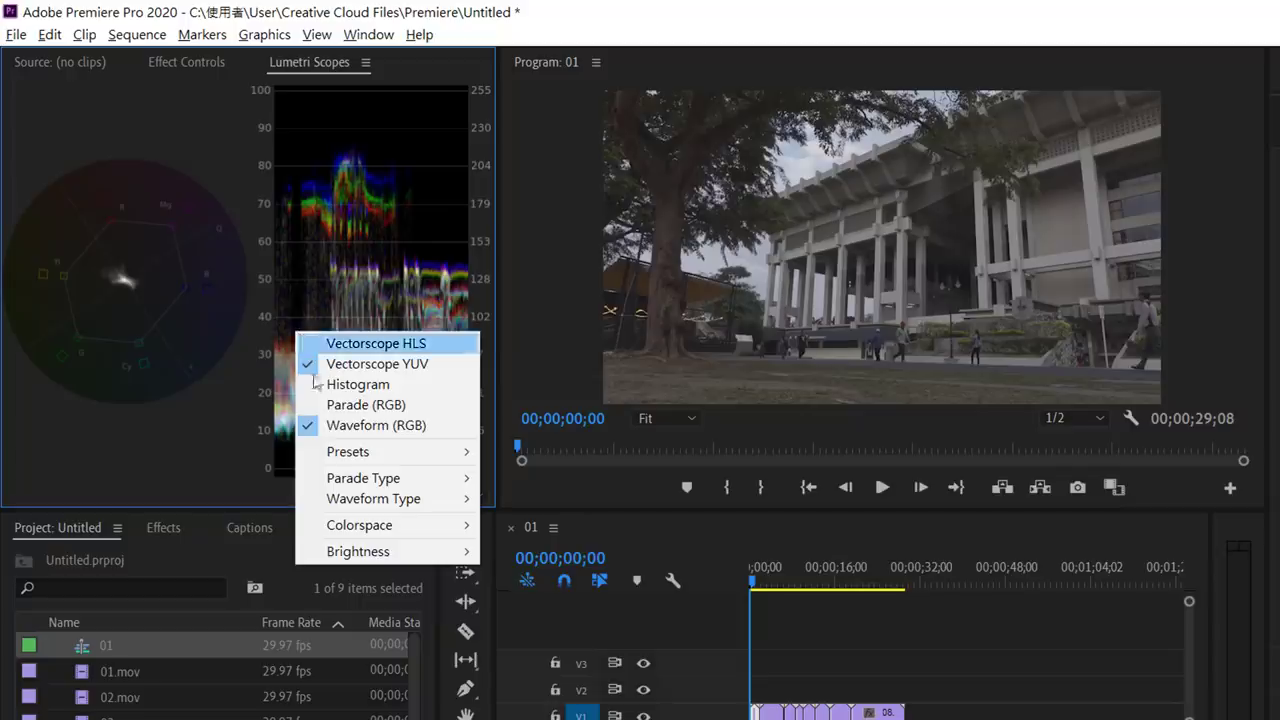
mouse_move(335, 499)
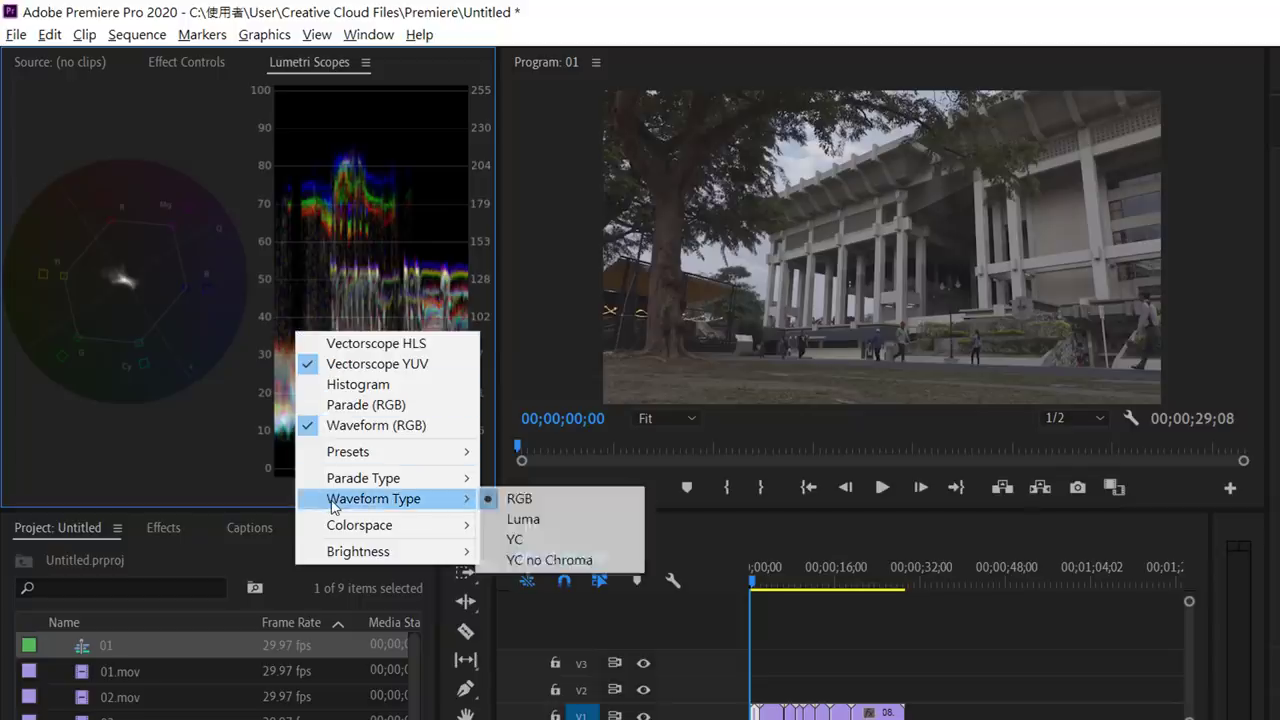
click(512, 523)
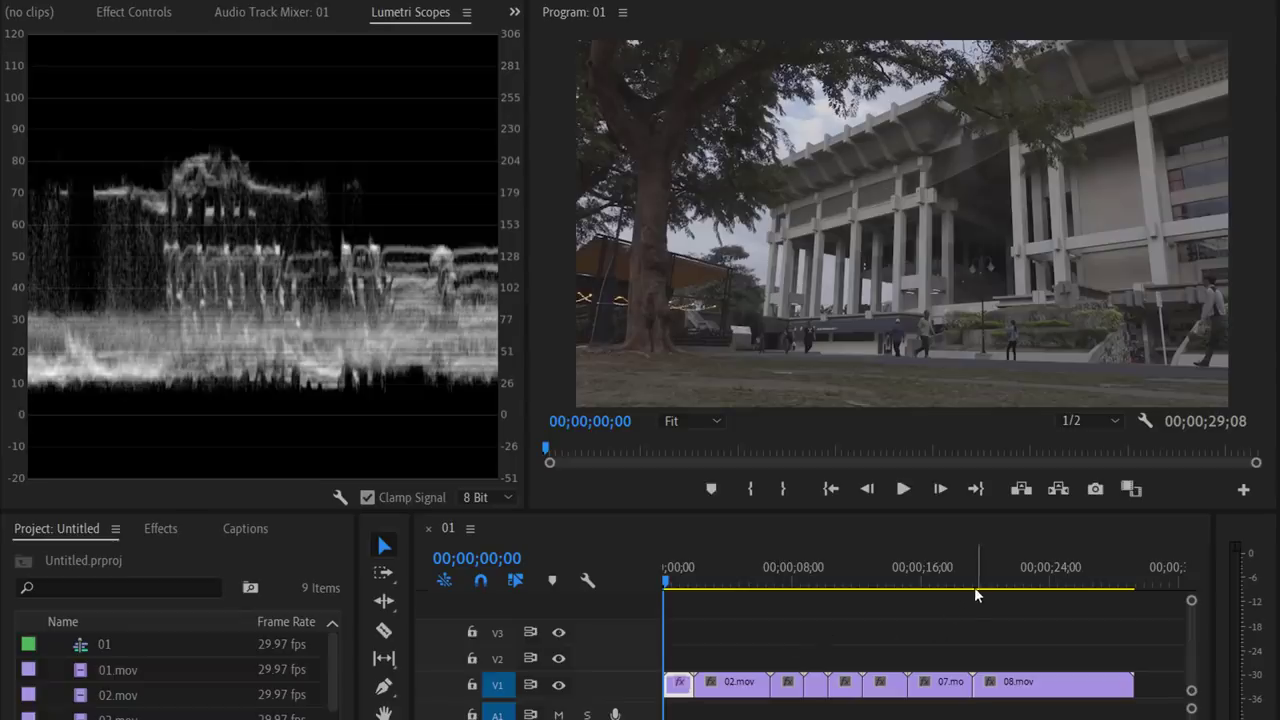
Move the playhead to about 00;00;23;15 over the grey-bars test clip.
click(976, 585)
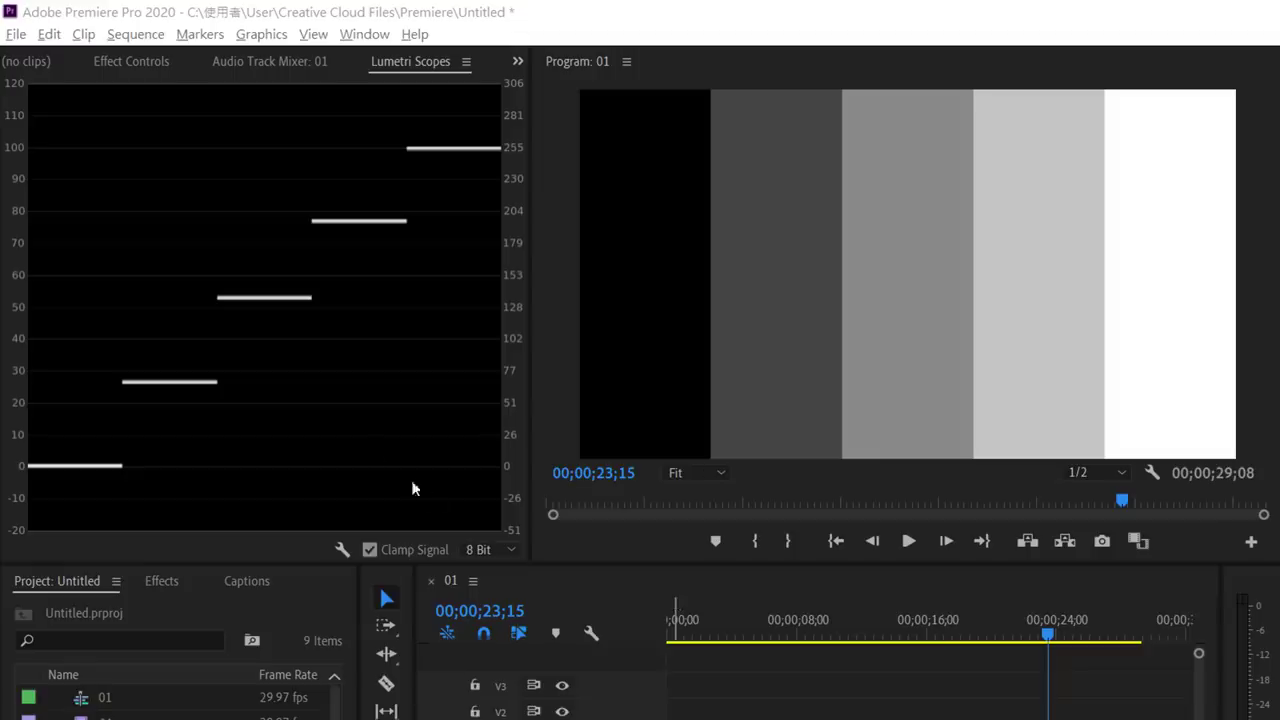
Switch Lumetri Scopes to Vectorscope YUV to check the neutral grey bars.
right_click(286, 300)
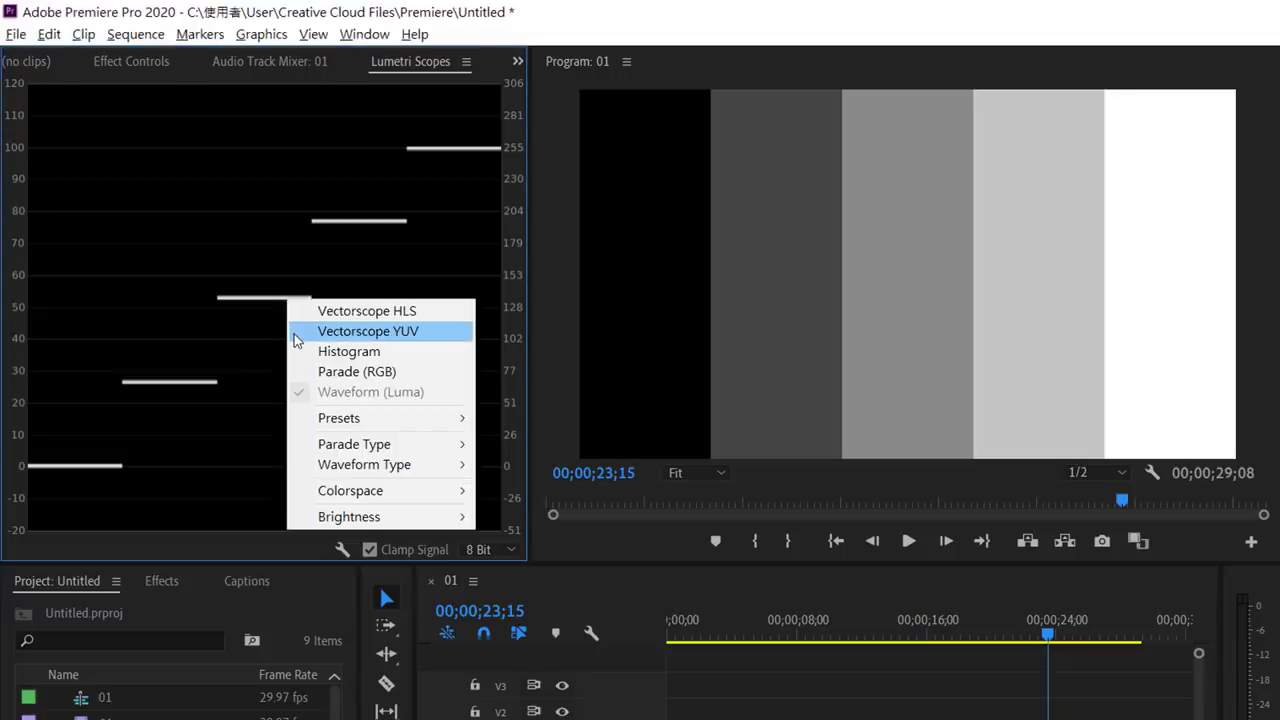
click(298, 331)
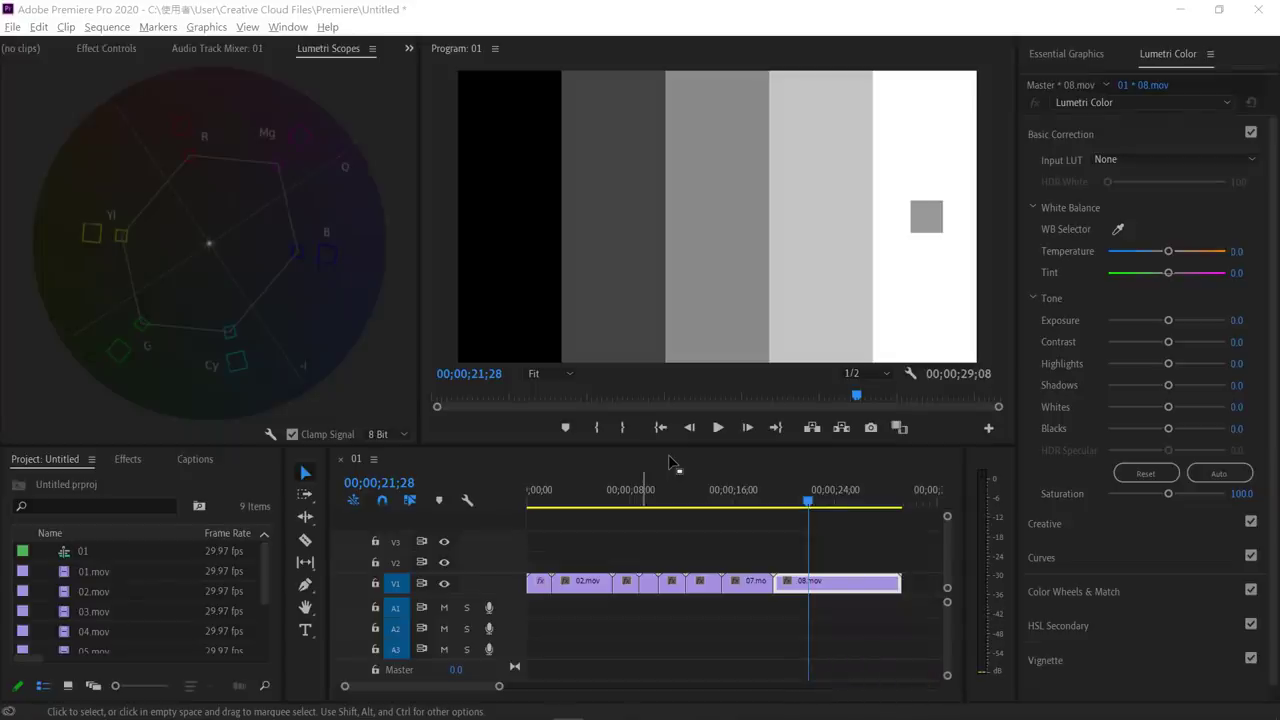
Delete 08.mov, return to the sequence start, and switch the scope back to Waveform (Luma).
key(Delete)
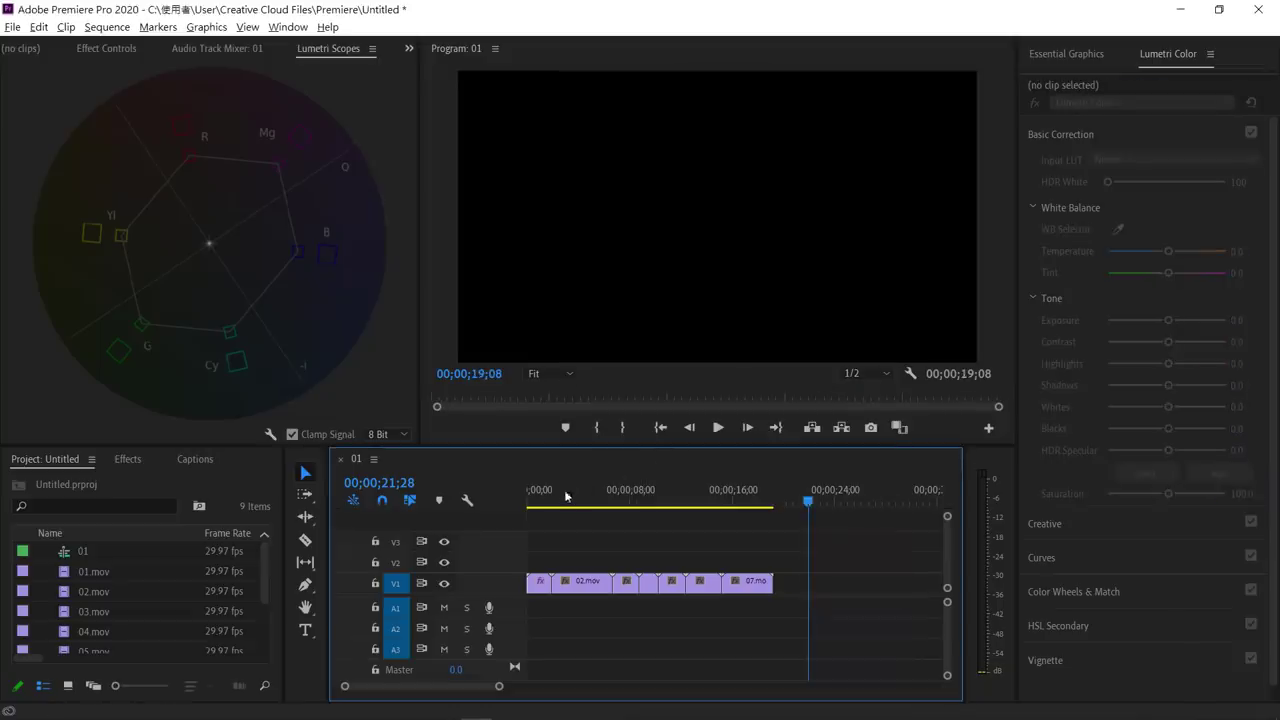
key(Home)
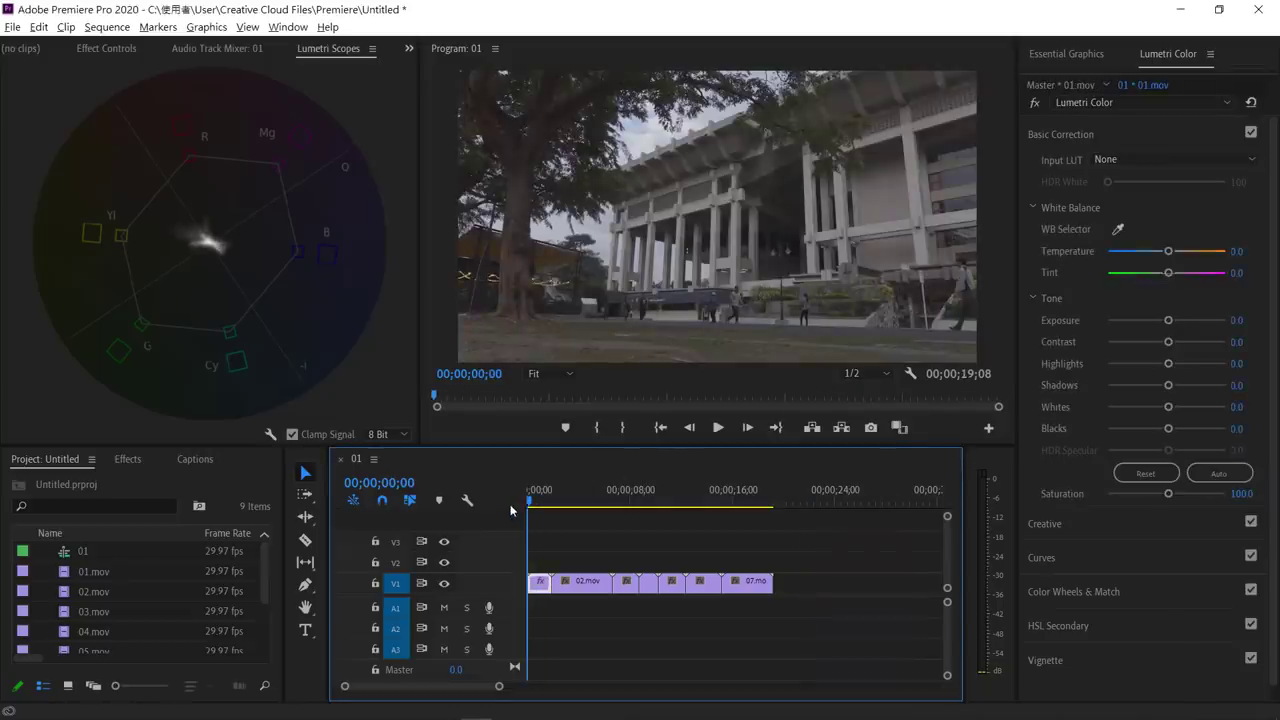
right_click(217, 210)
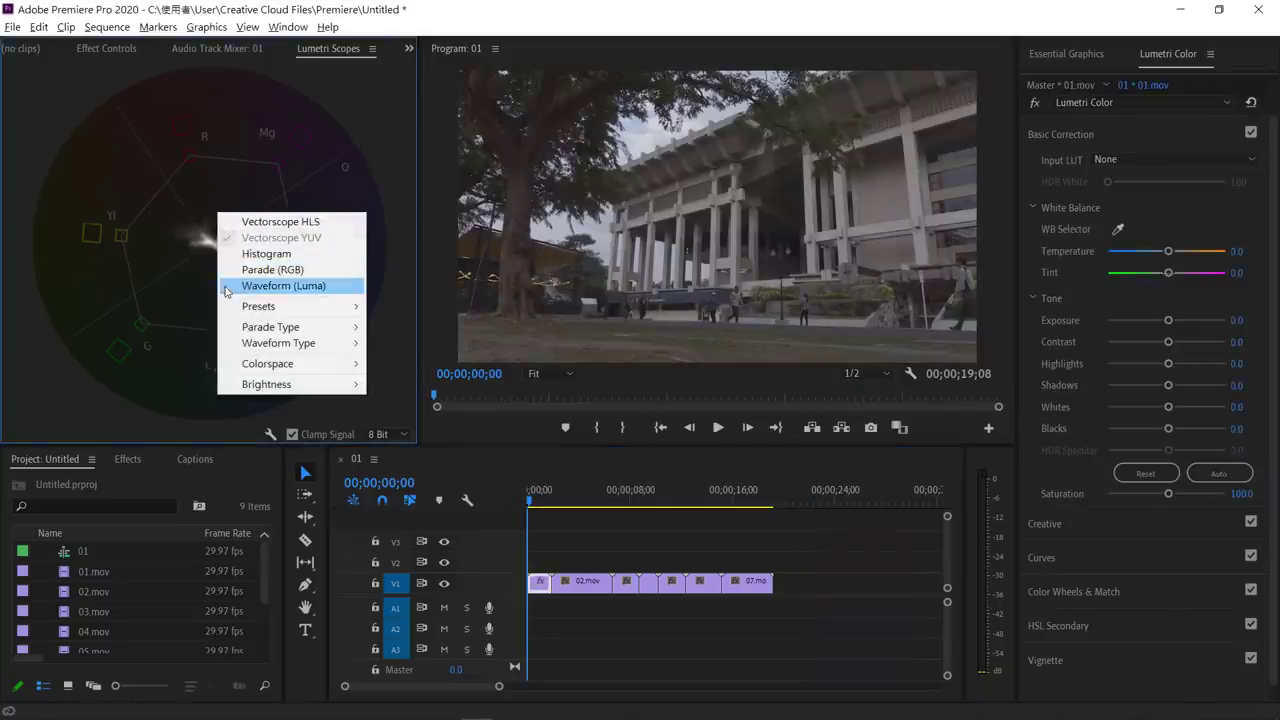
click(283, 286)
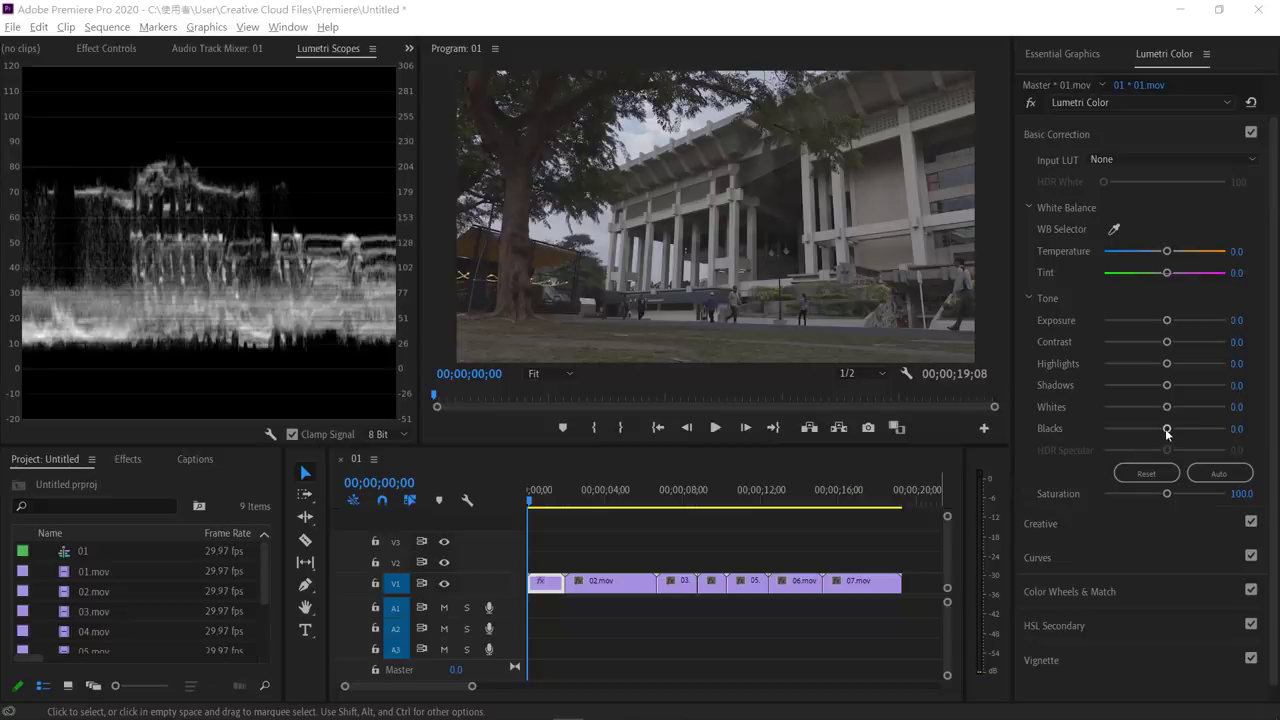
Set clip 01 to Contrast 29.3, Highlights 70, Shadows -15, Whites 60, Blacks -21.1, Temperature 64.6, Tint 0.
drag(1165, 428, 1155, 428)
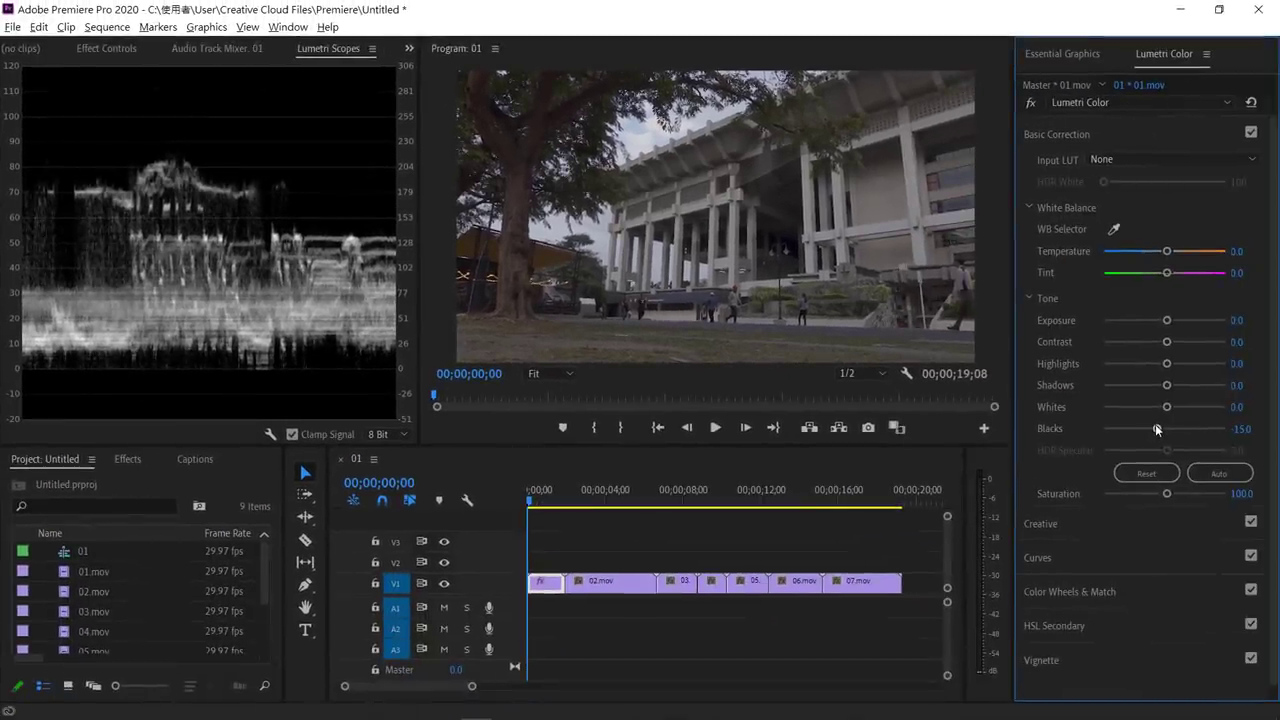
drag(1166, 407, 1207, 408)
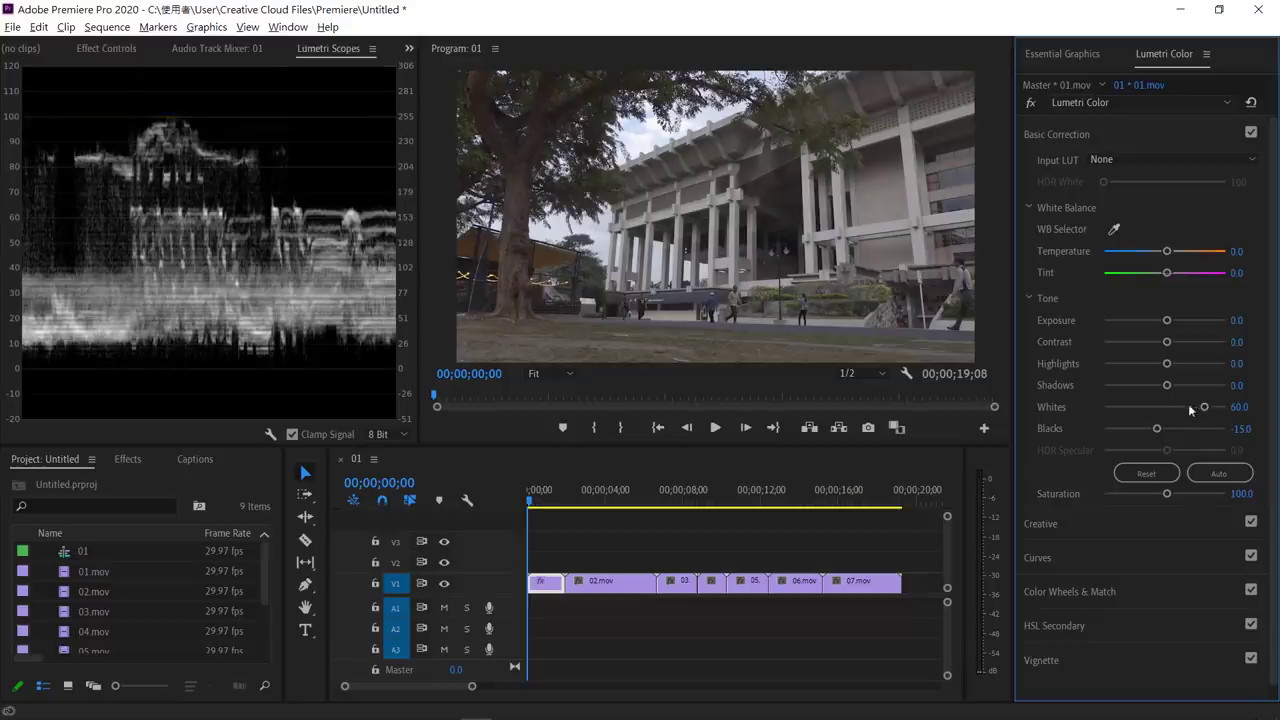
mouse_move(1166, 386)
mouse_down()
mouse_move(1174, 366)
mouse_move(1212, 366)
mouse_up()
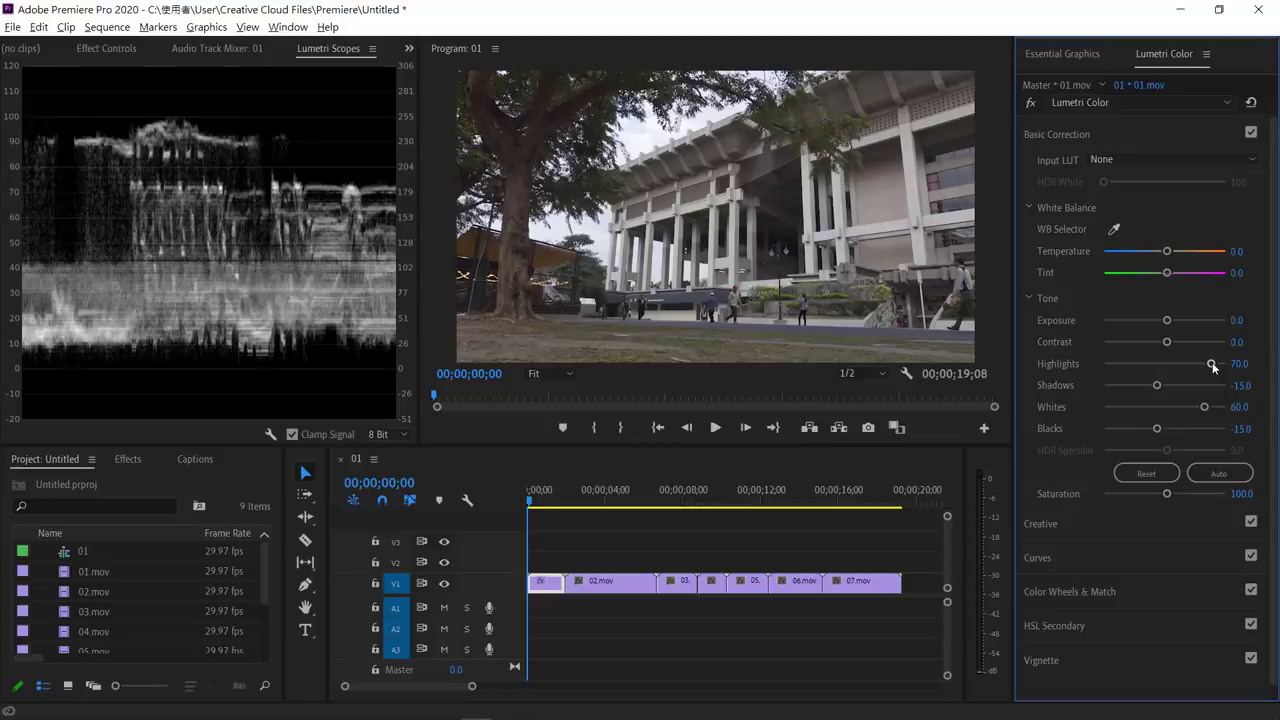
mouse_move(1166, 342)
mouse_down()
mouse_move(1183, 342)
mouse_move(1168, 320)
mouse_up()
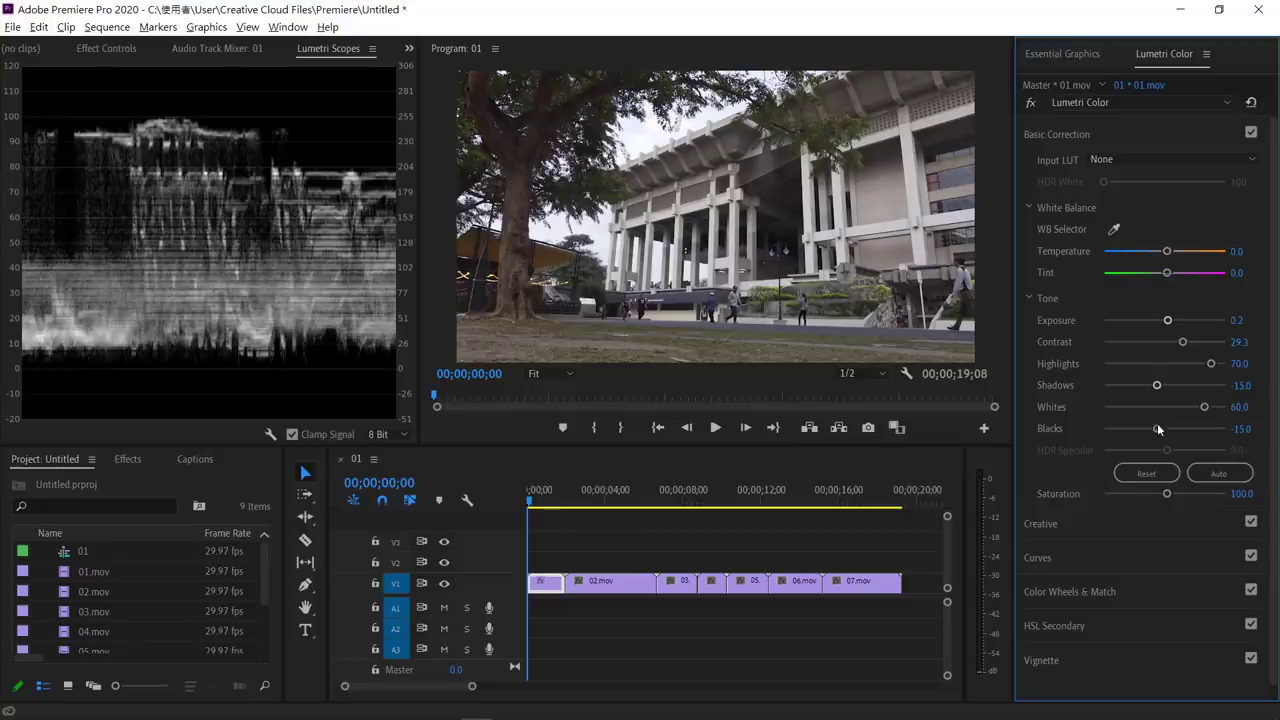
drag(1158, 429, 1151, 431)
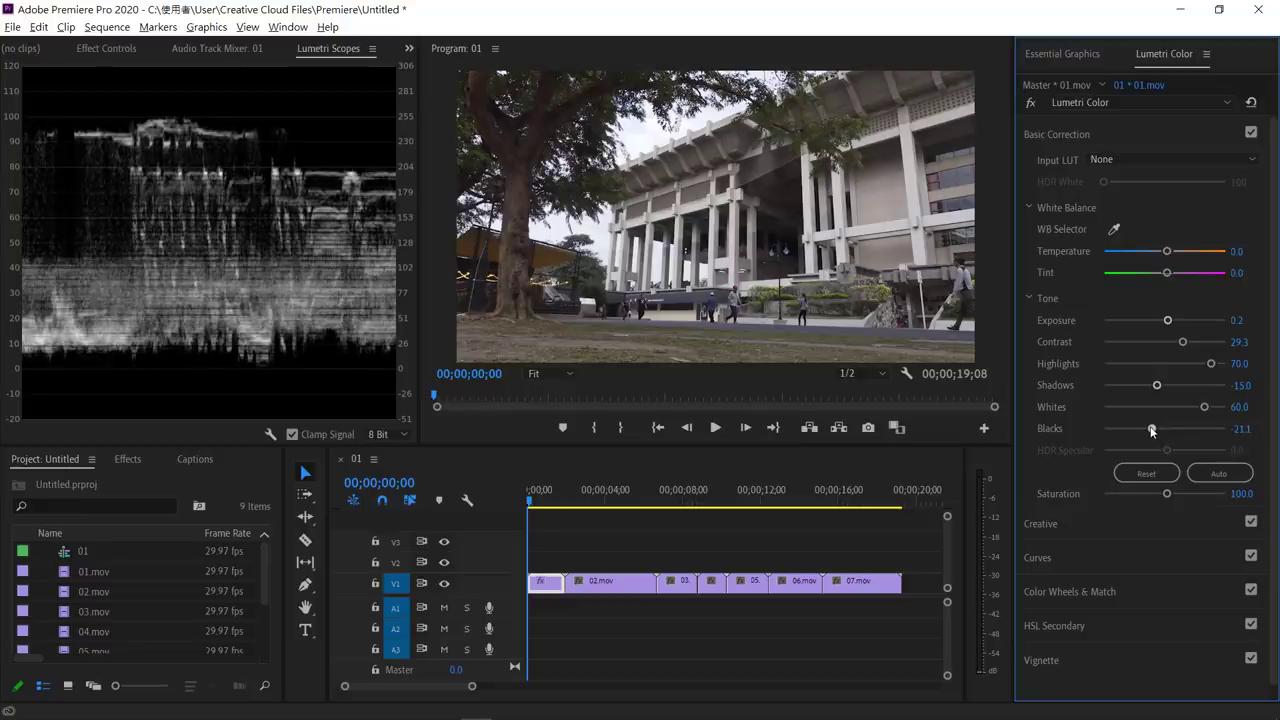
mouse_move(1166, 251)
mouse_down()
mouse_move(1204, 251)
mouse_move(1132, 279)
mouse_up()
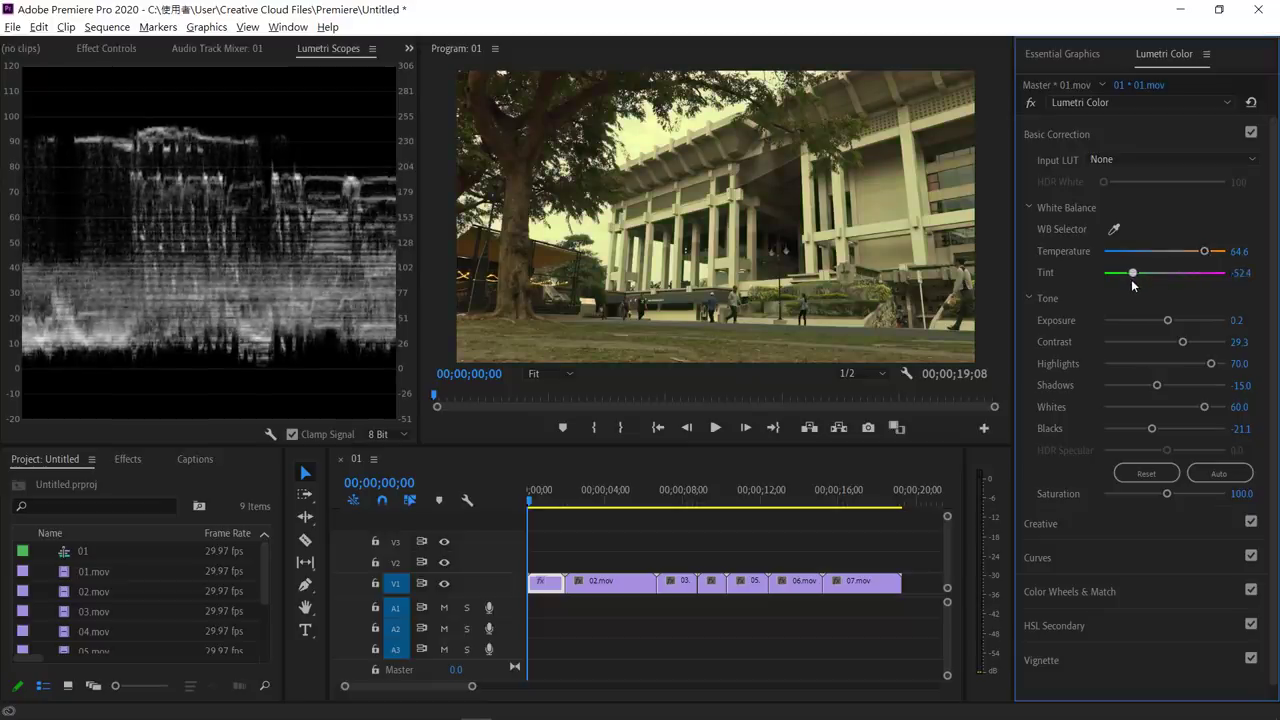
double_click(1133, 274)
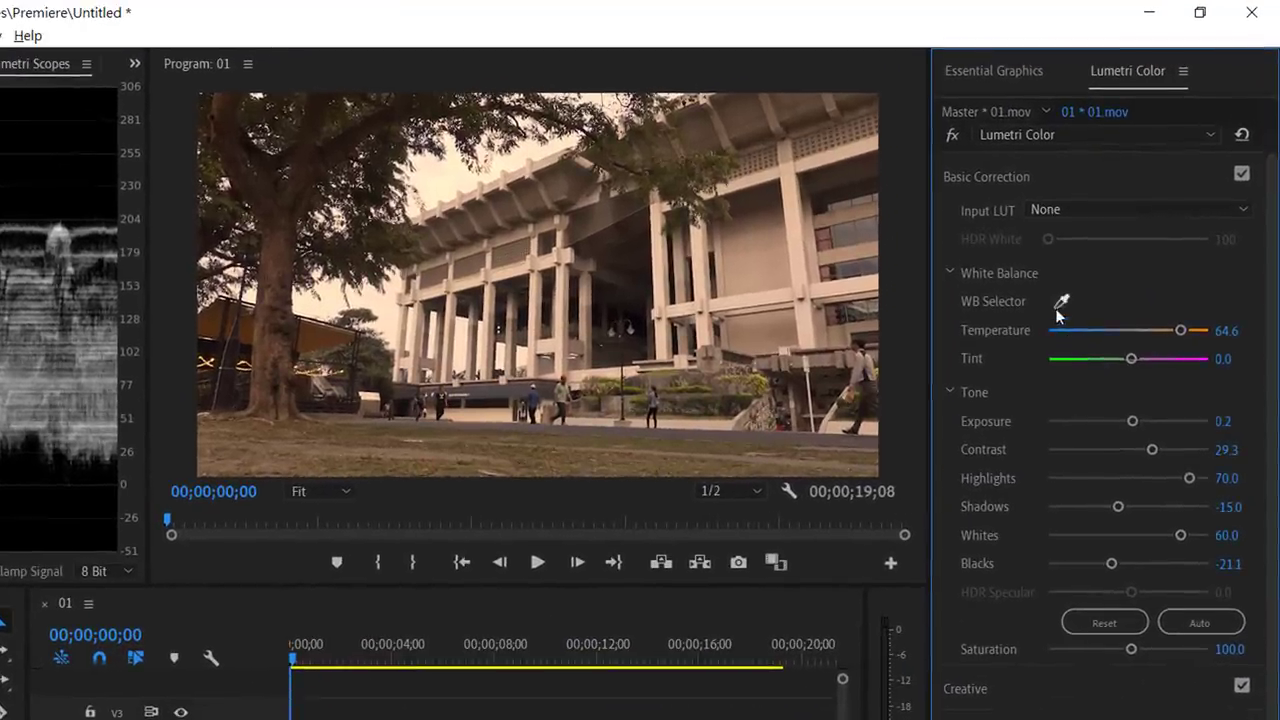
Neutralise white balance by sampling the white building wall, then raise Saturation to 130.
click(1061, 303)
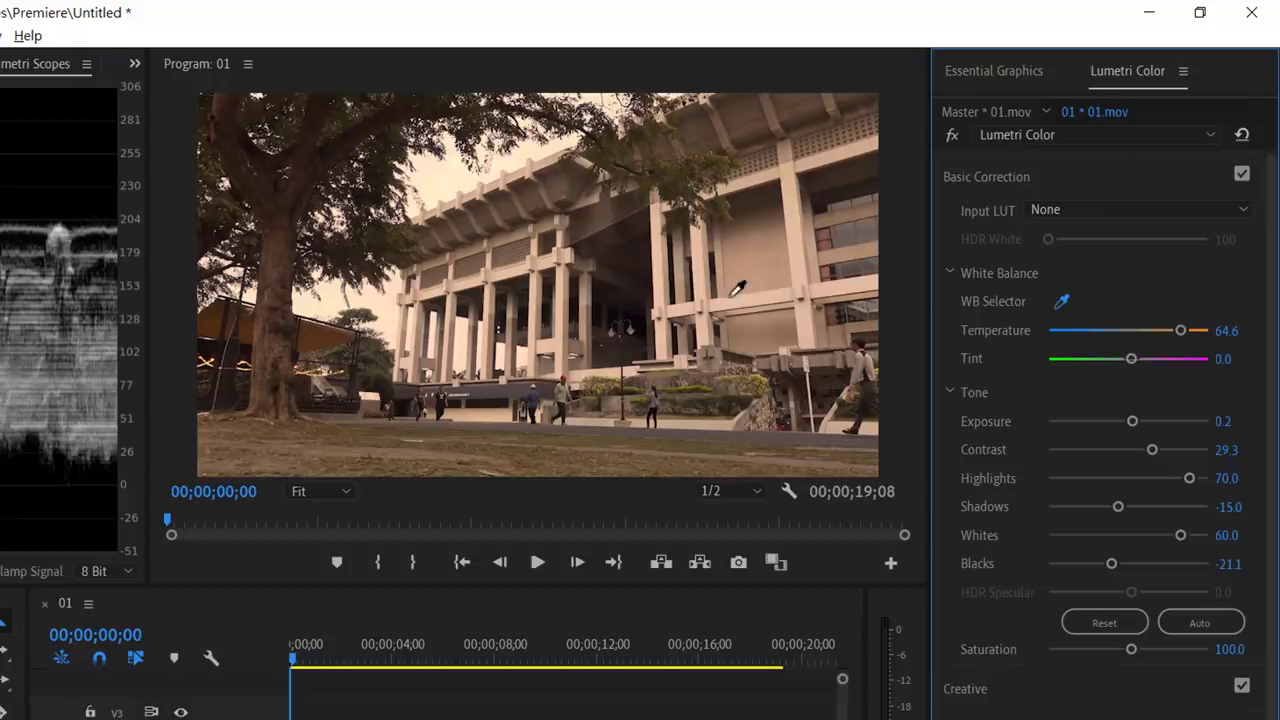
click(664, 268)
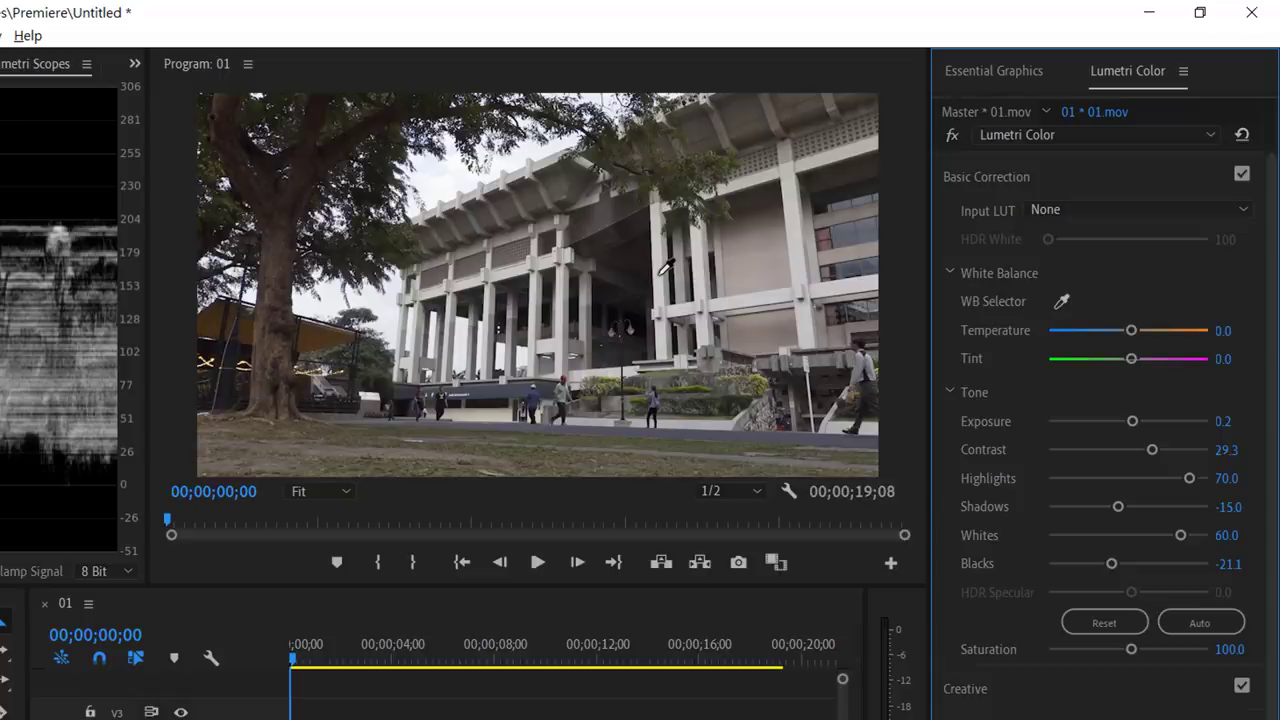
click(664, 268)
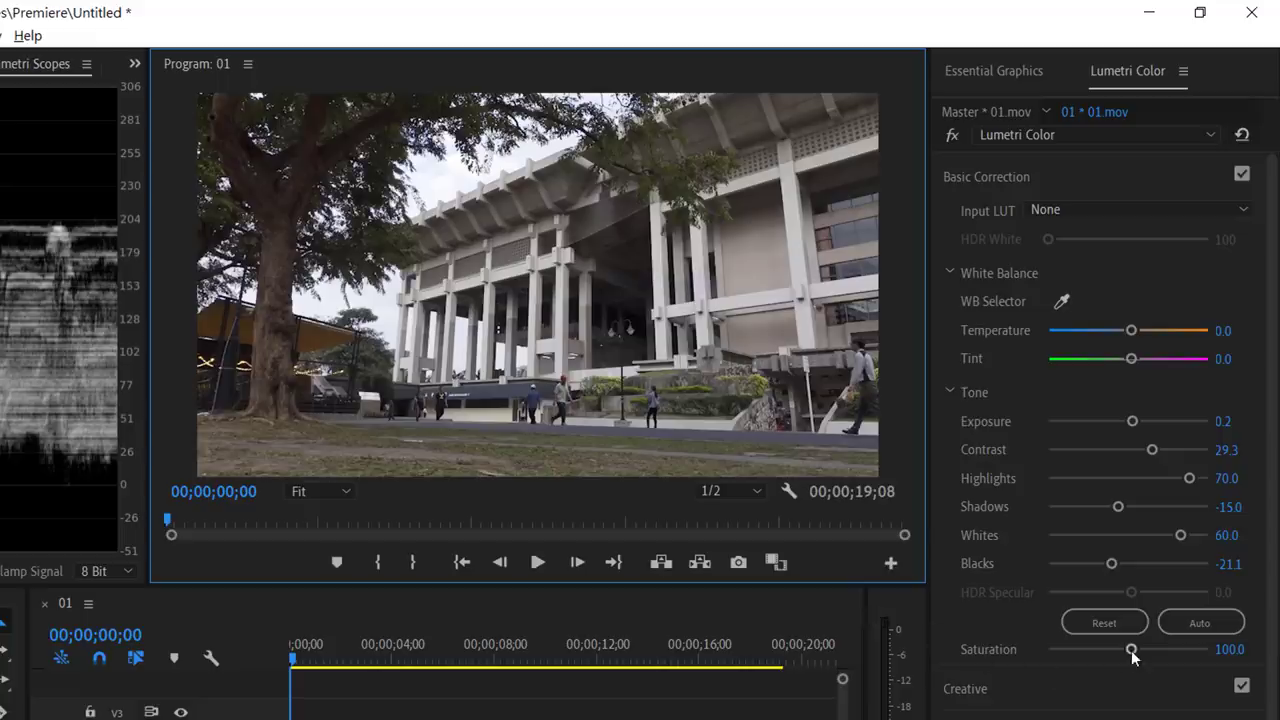
drag(1131, 650, 1156, 650)
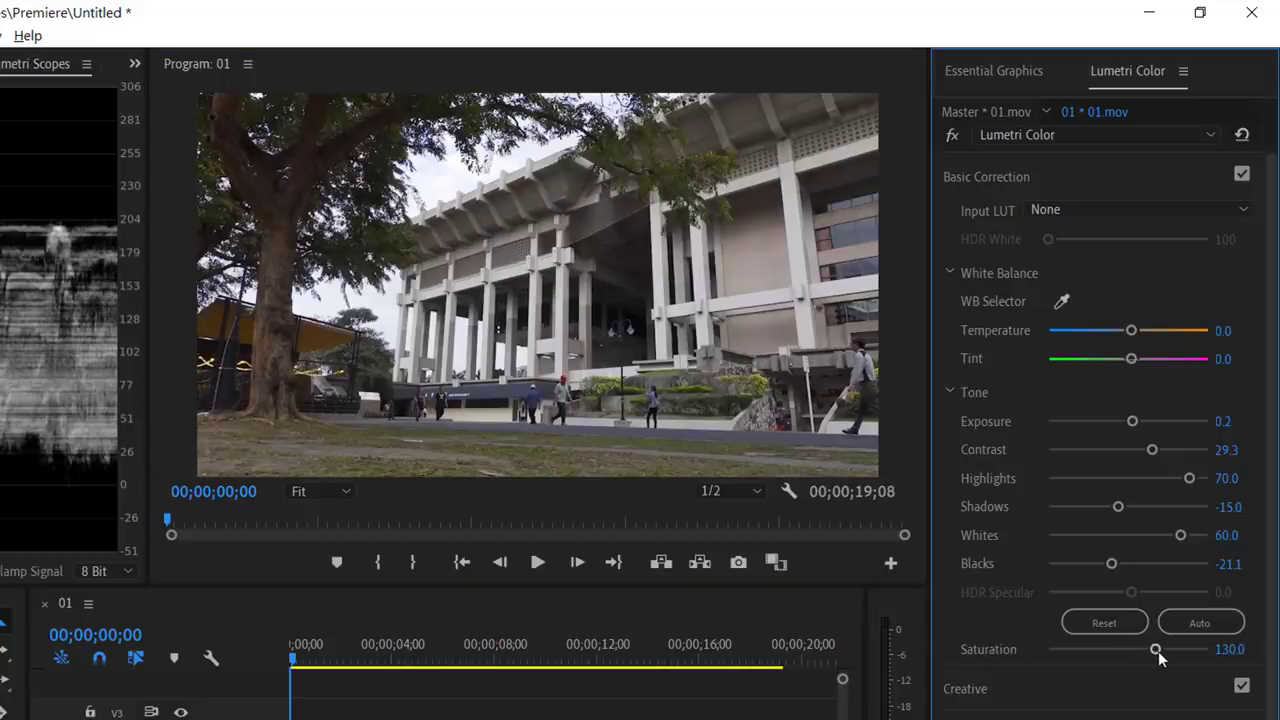
Toggle the Lumetri grade off and on, then move to the 02.mov plaza shot at 00;00;05;00.
click(951, 135)
click(951, 135)
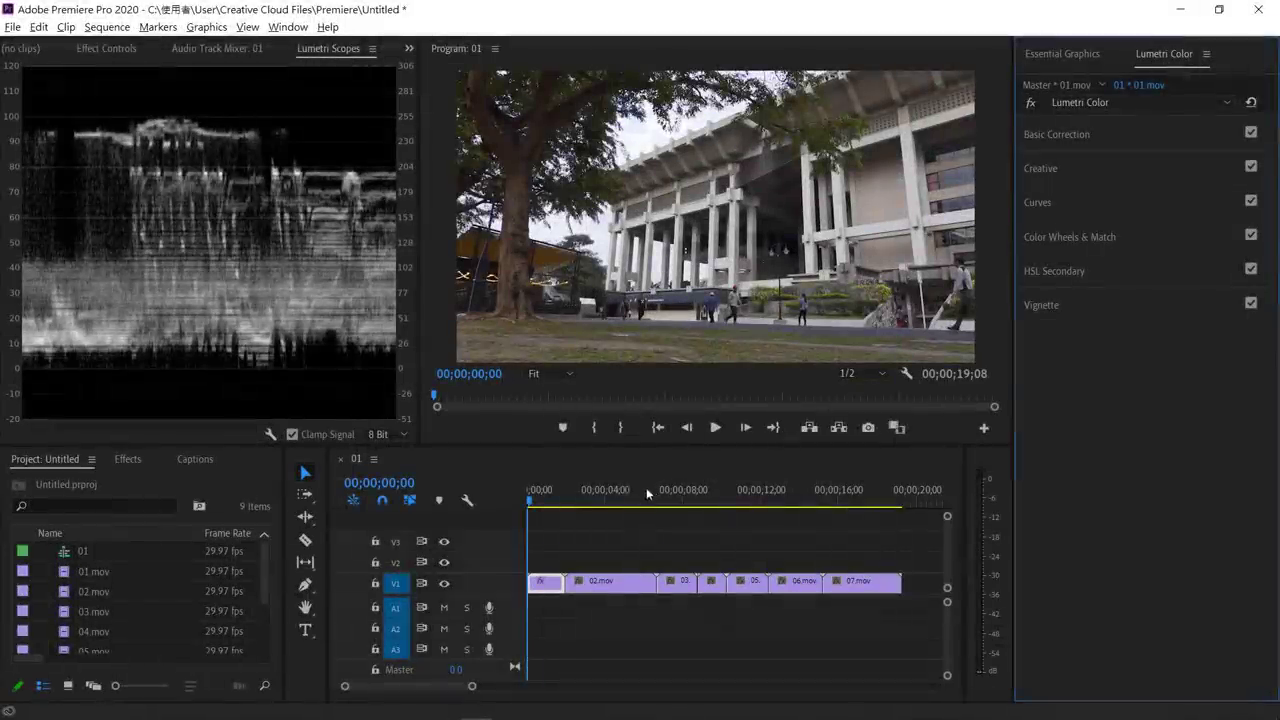
drag(608, 505, 625, 505)
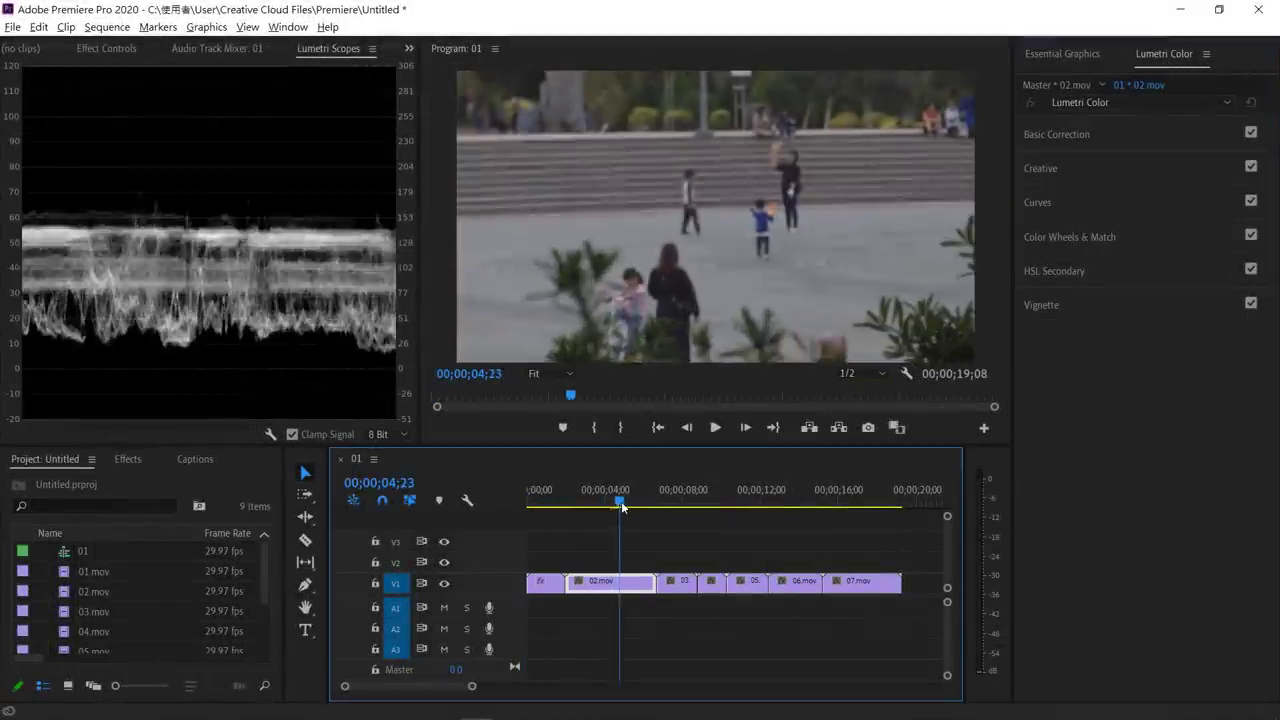
Shape the RGB curve with pulled-in black and white points and added contrast anchors.
click(1131, 204)
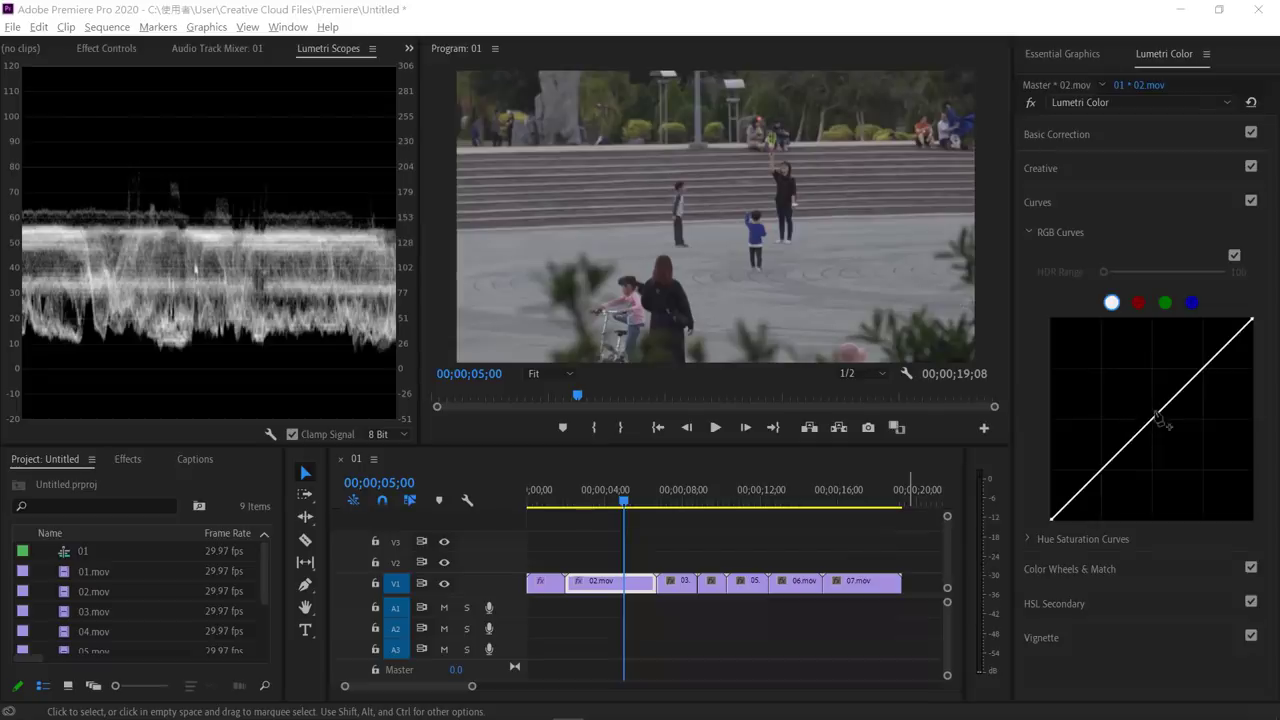
mouse_move(1157, 416)
mouse_down()
mouse_move(1140, 393)
mouse_move(1168, 443)
mouse_up()
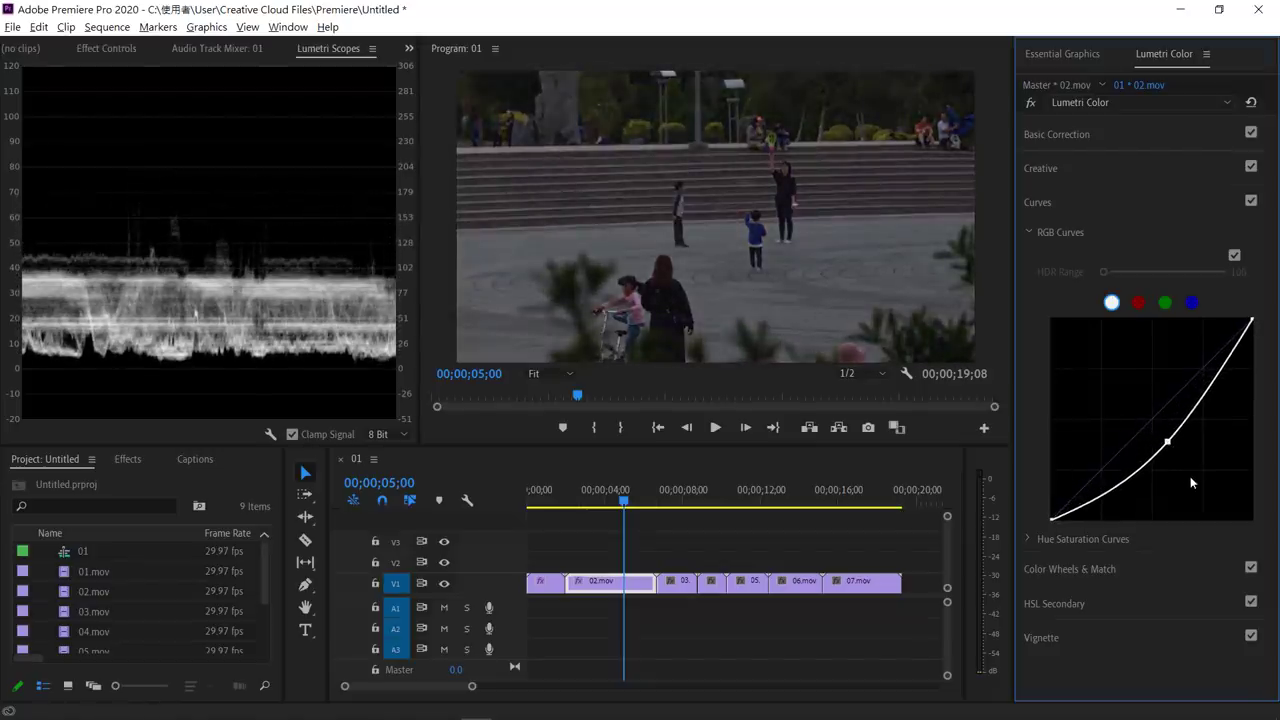
double_click(1190, 476)
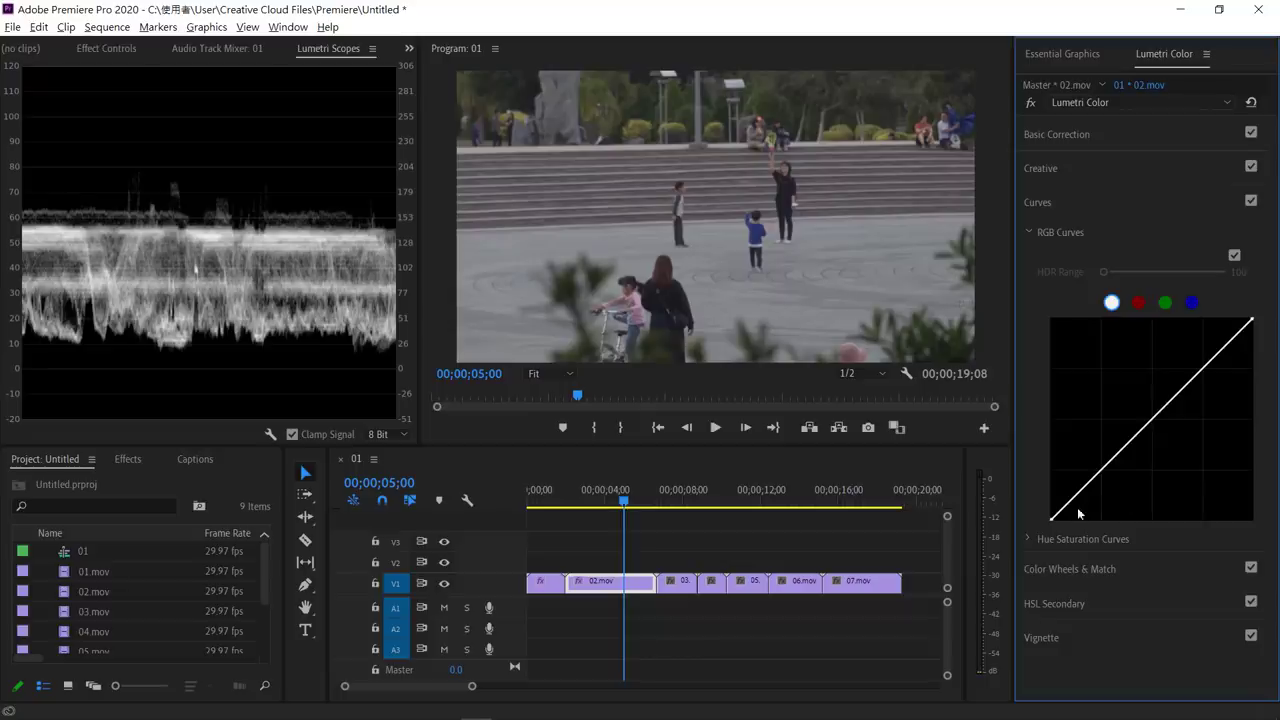
drag(1053, 518, 1065, 521)
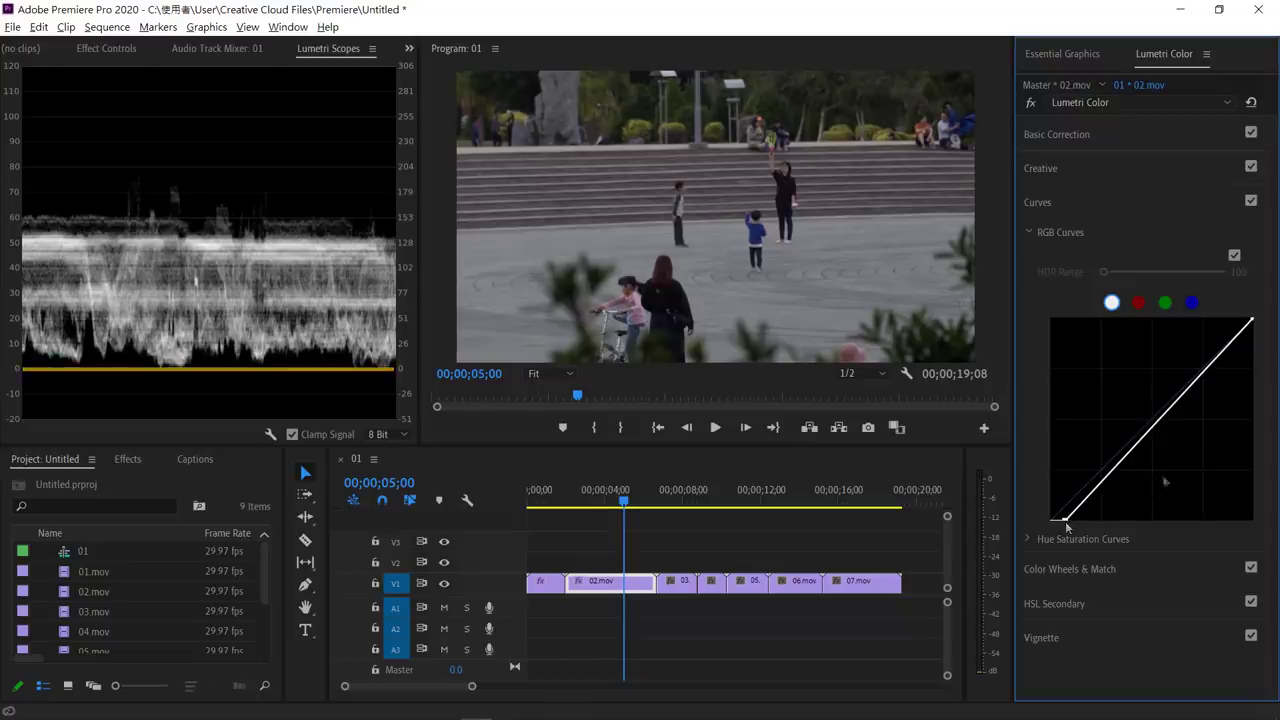
drag(1254, 324, 1200, 313)
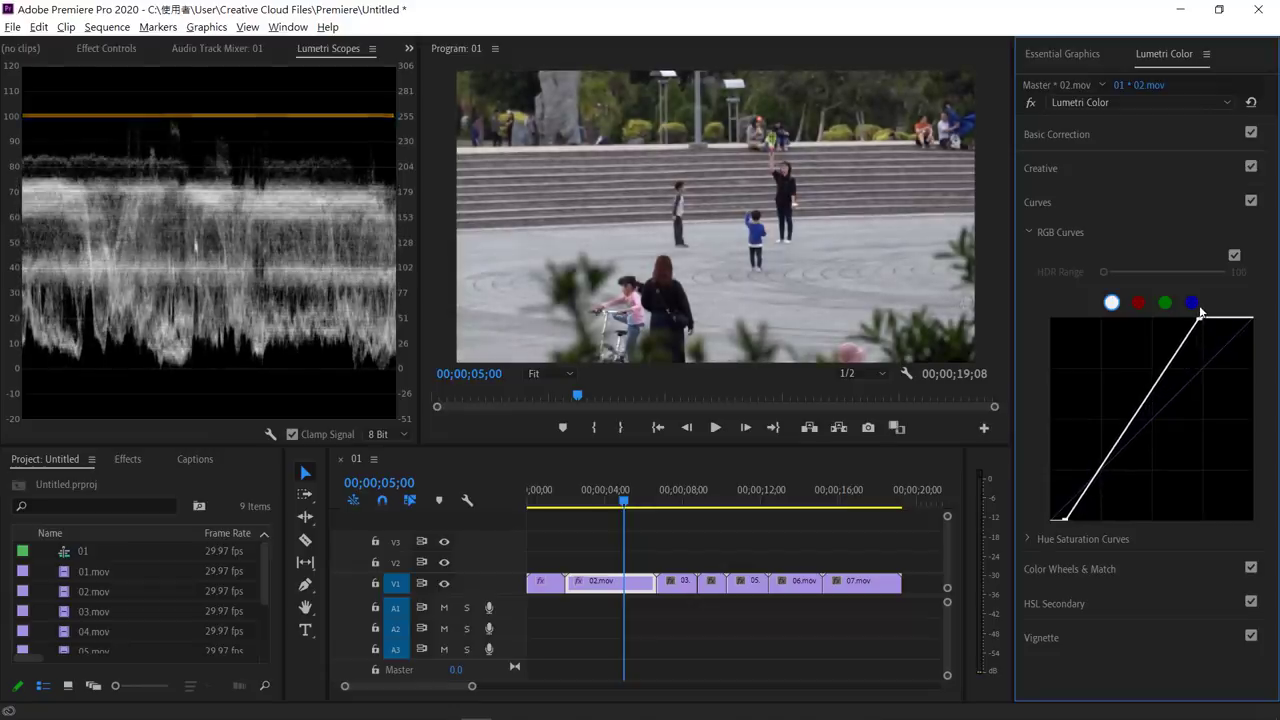
click(1155, 383)
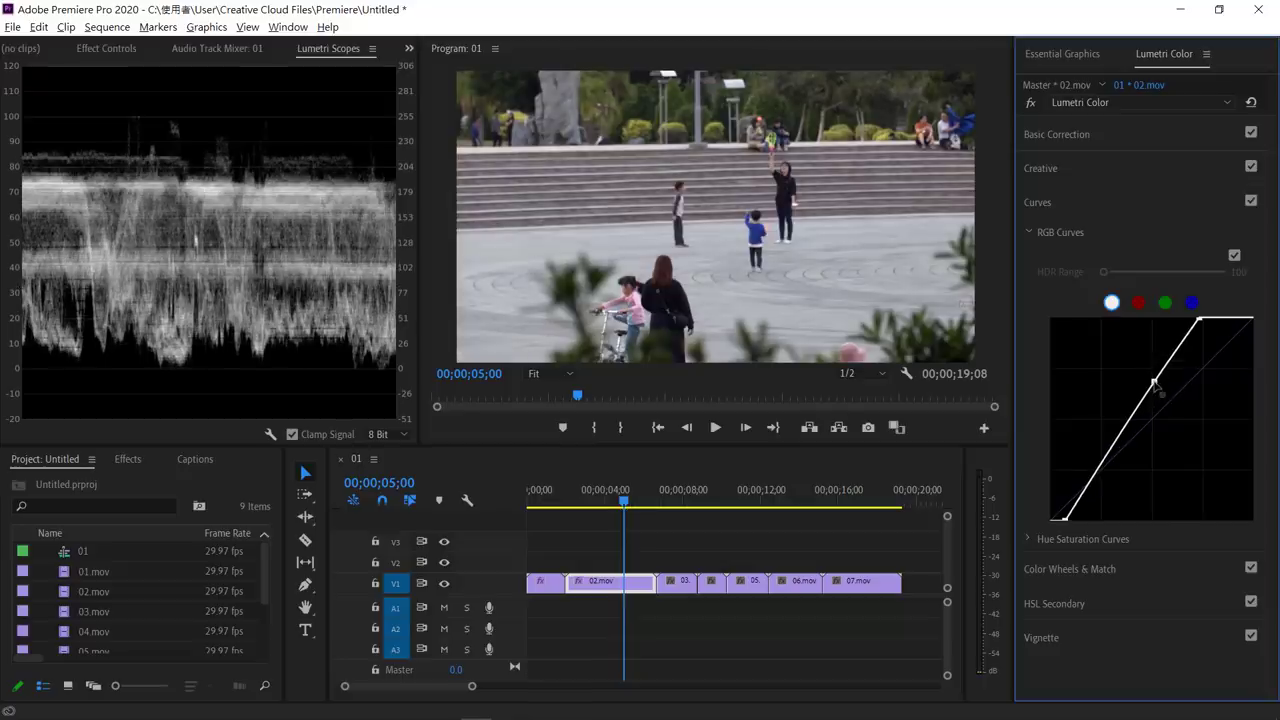
click(1109, 450)
drag(1110, 451, 1114, 453)
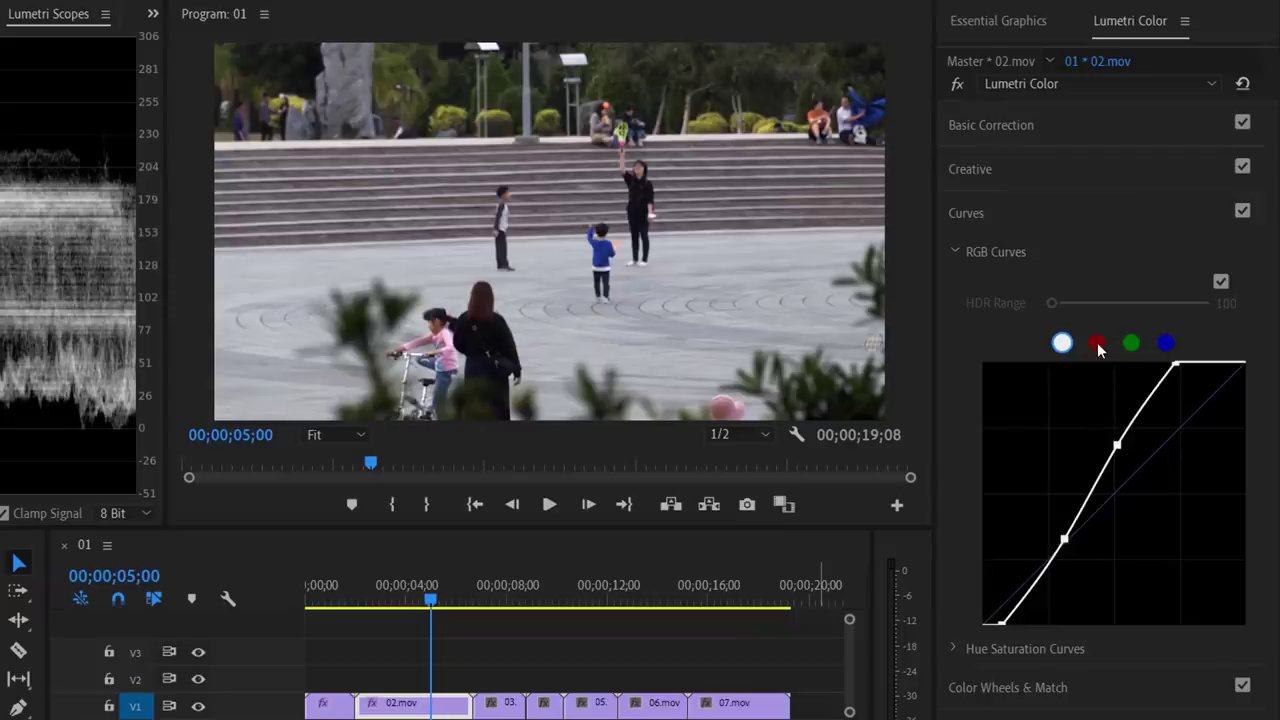
Push the red channel curve toward red, then pull red out to cool the image.
click(1097, 343)
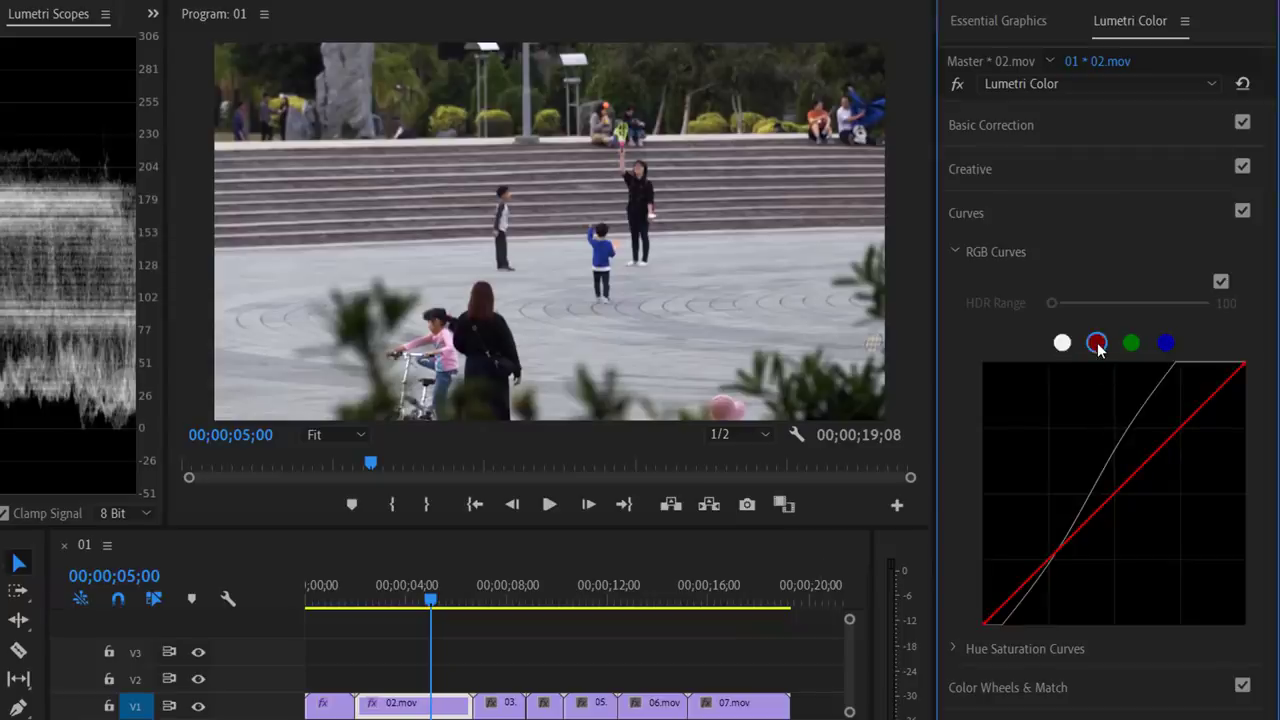
drag(1106, 501, 1086, 467)
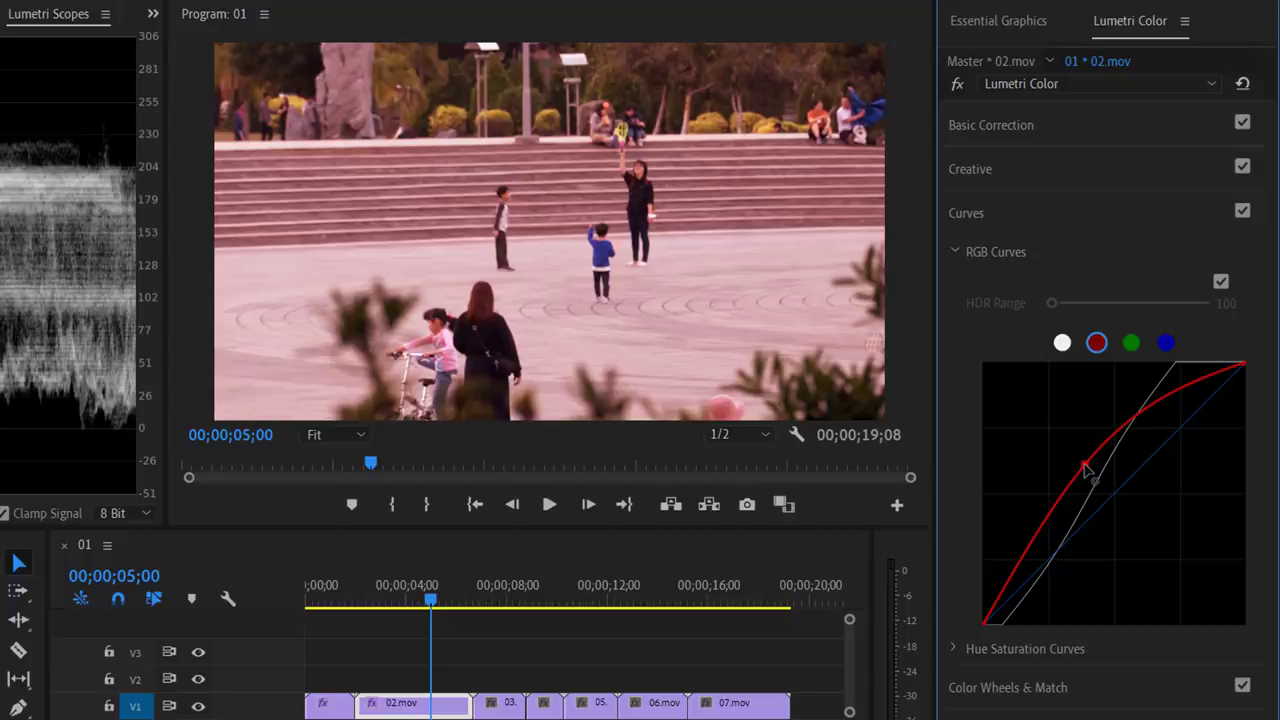
drag(1087, 468, 1119, 553)
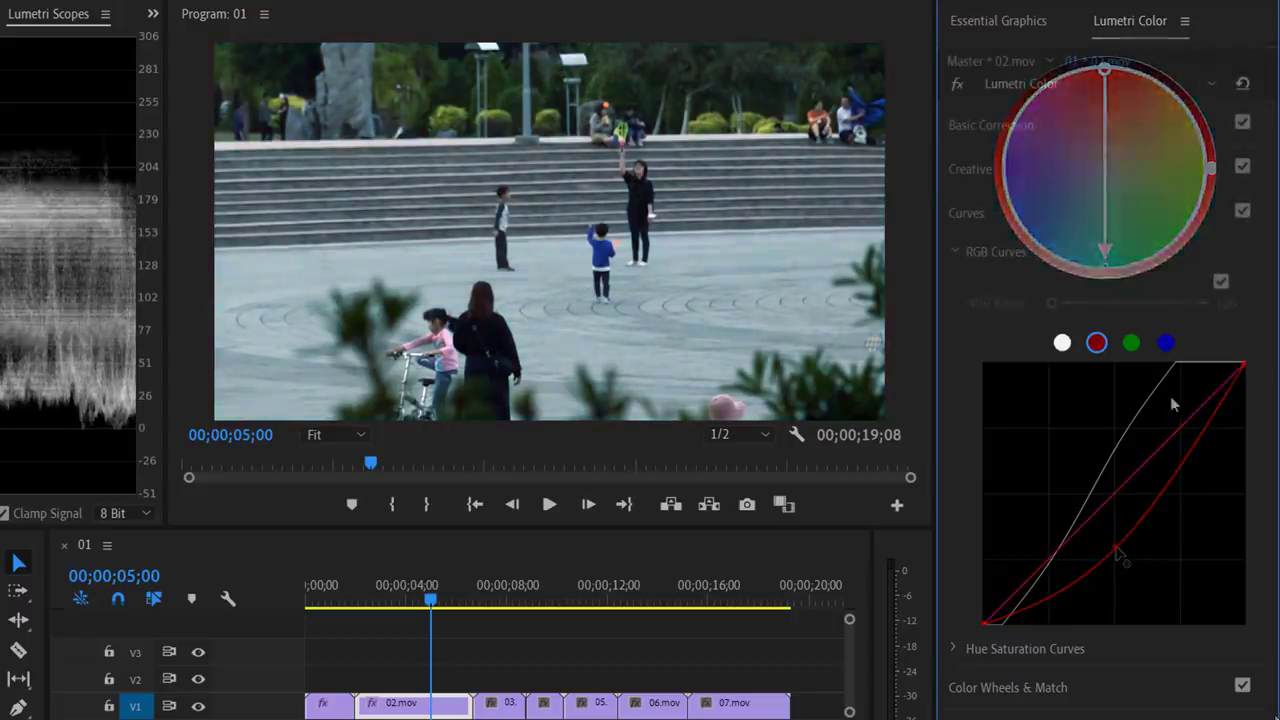
Adjust the blue channel curve with an added anchor, then switch the scope to Vectorscope YUV.
click(1166, 343)
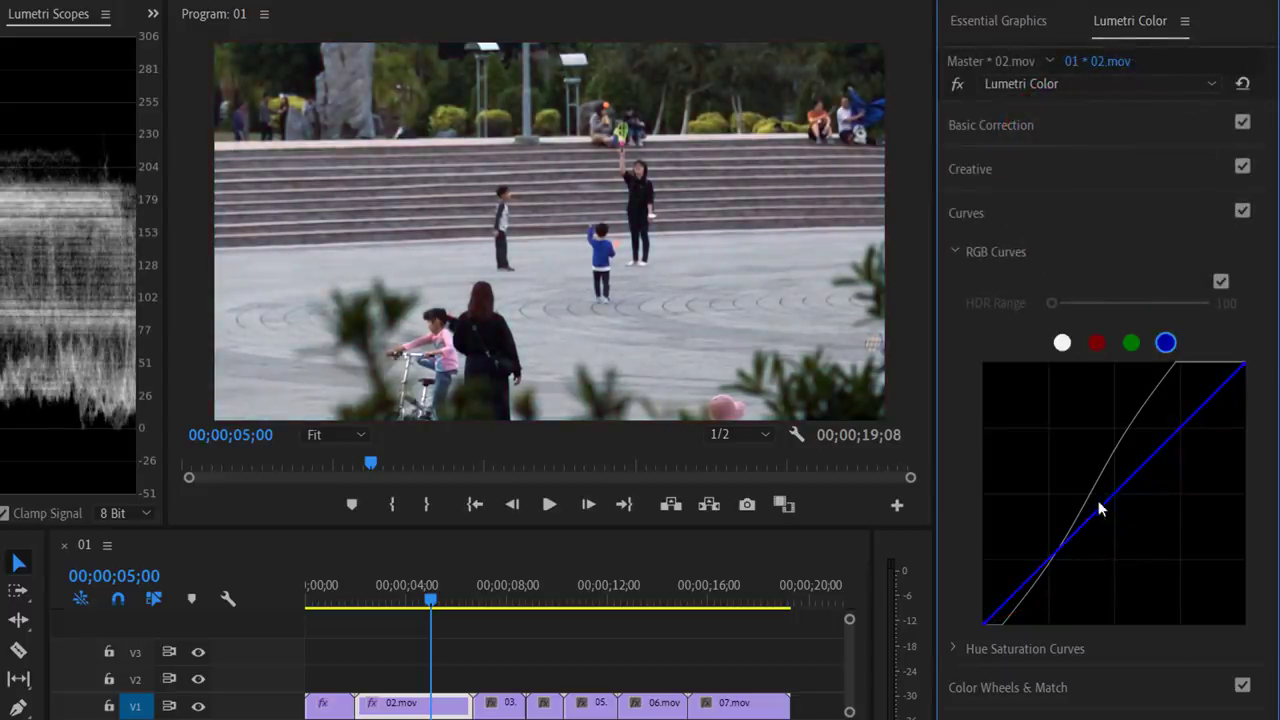
drag(1098, 501, 1087, 473)
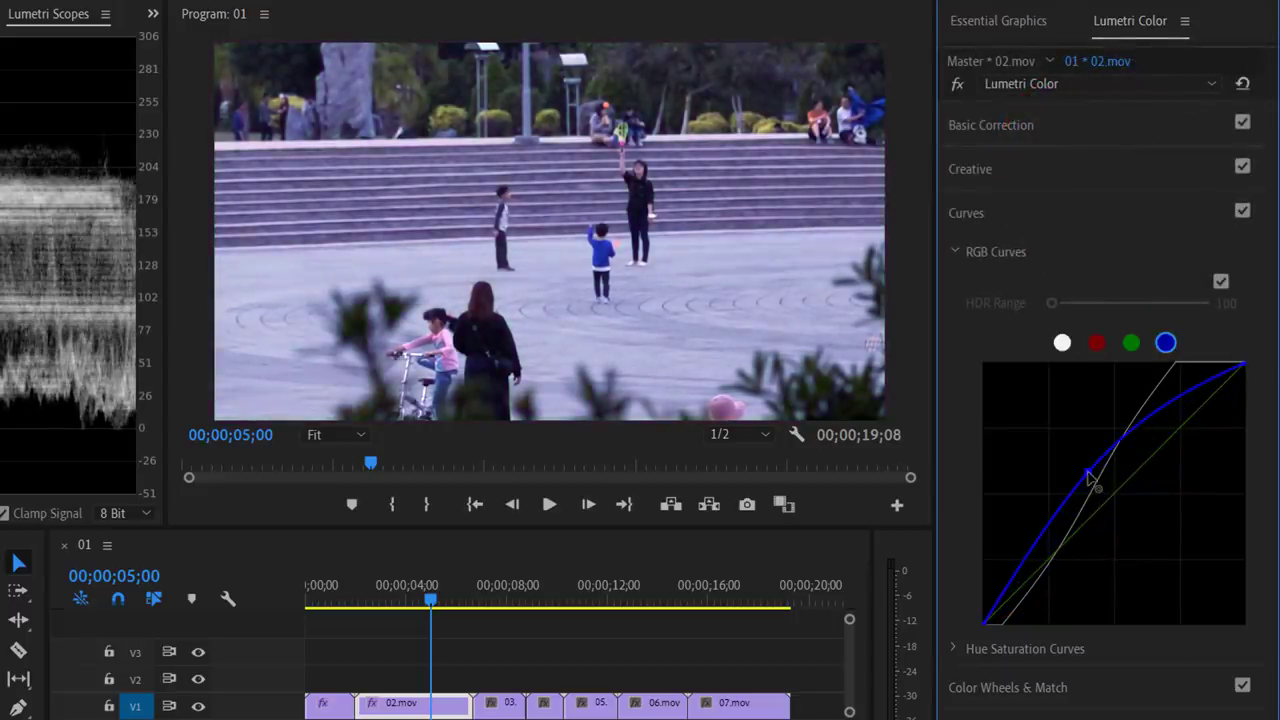
drag(1087, 473, 1127, 545)
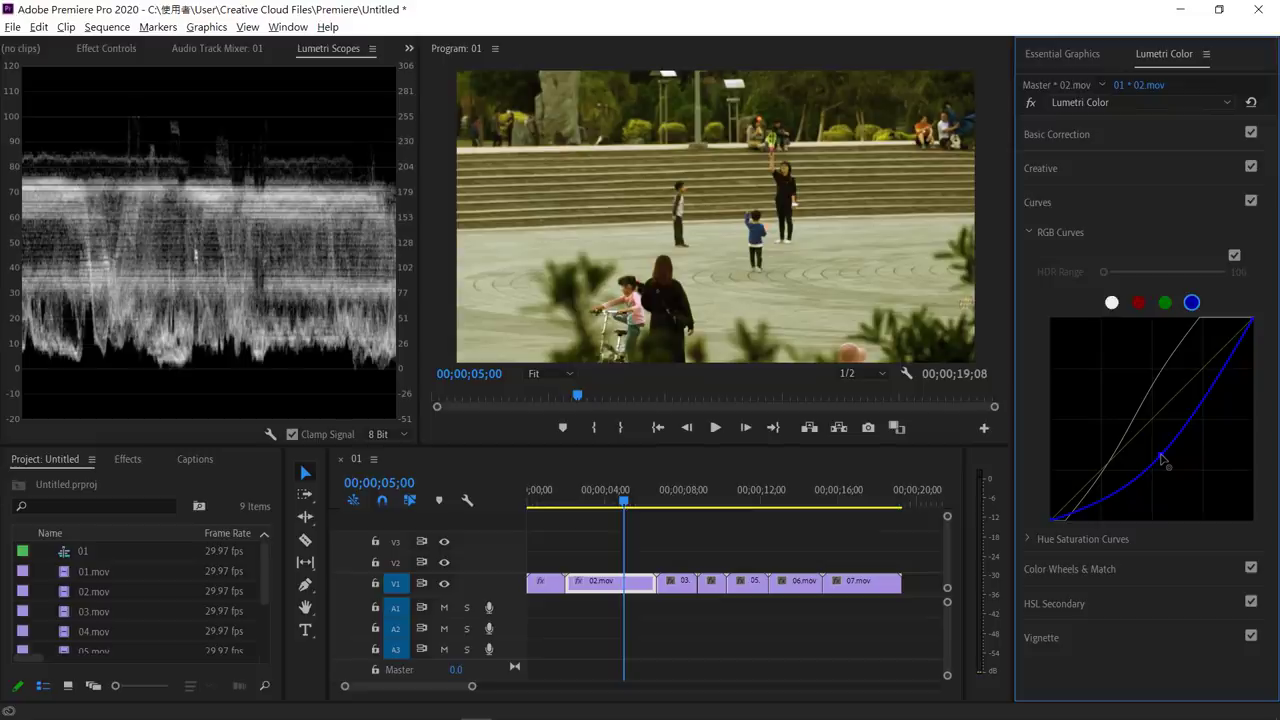
click(1161, 457)
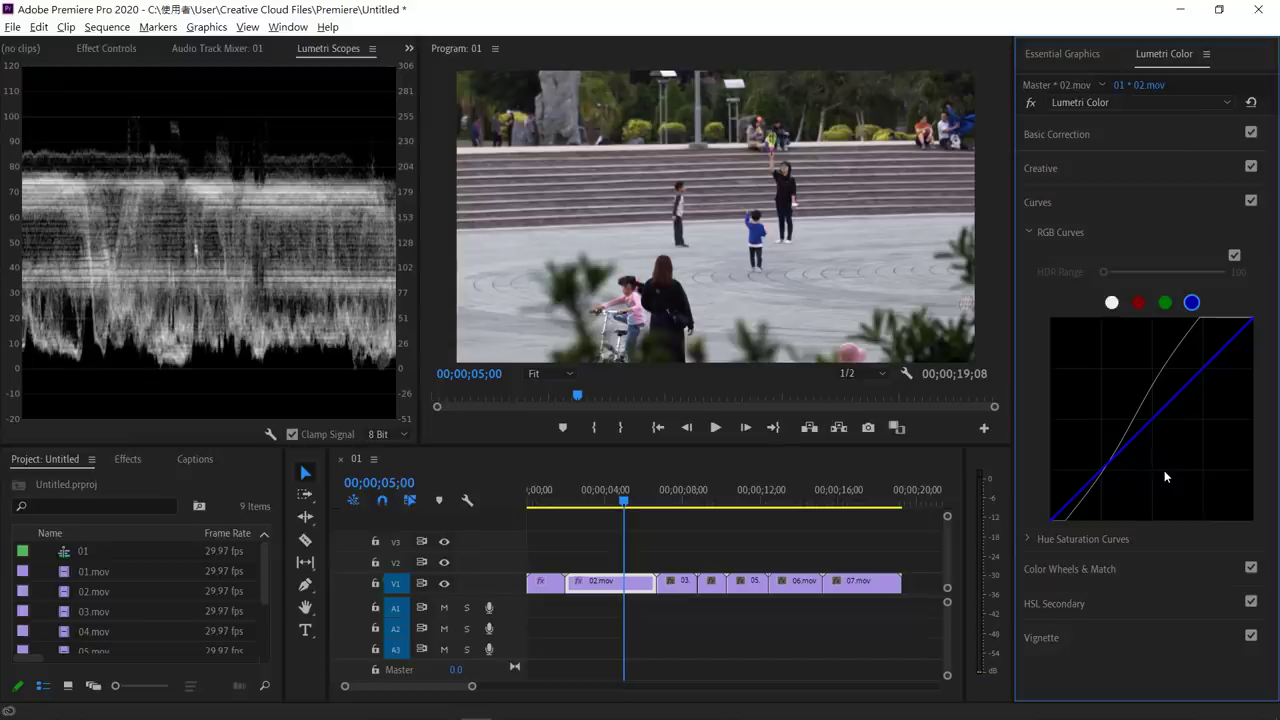
right_click(223, 242)
click(234, 269)
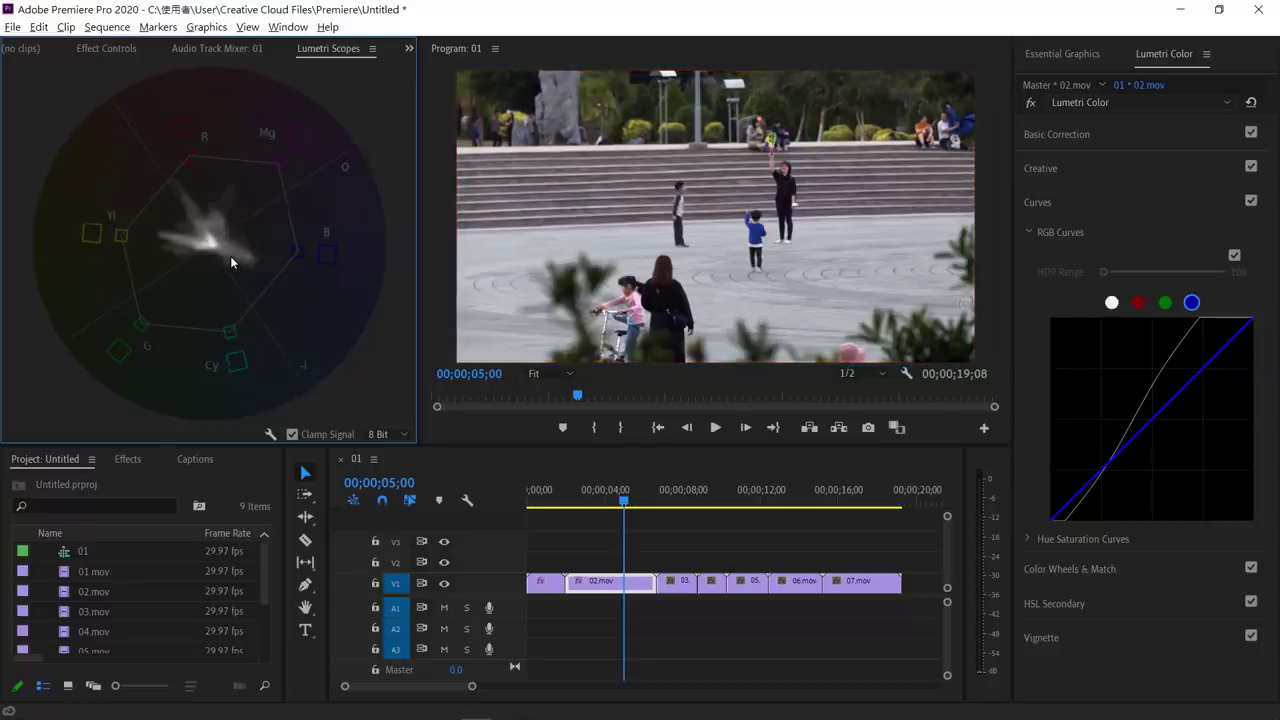
Add a rectangle Opacity mask to 02.mov over the grey pavement, then view the vectorscope.
click(123, 49)
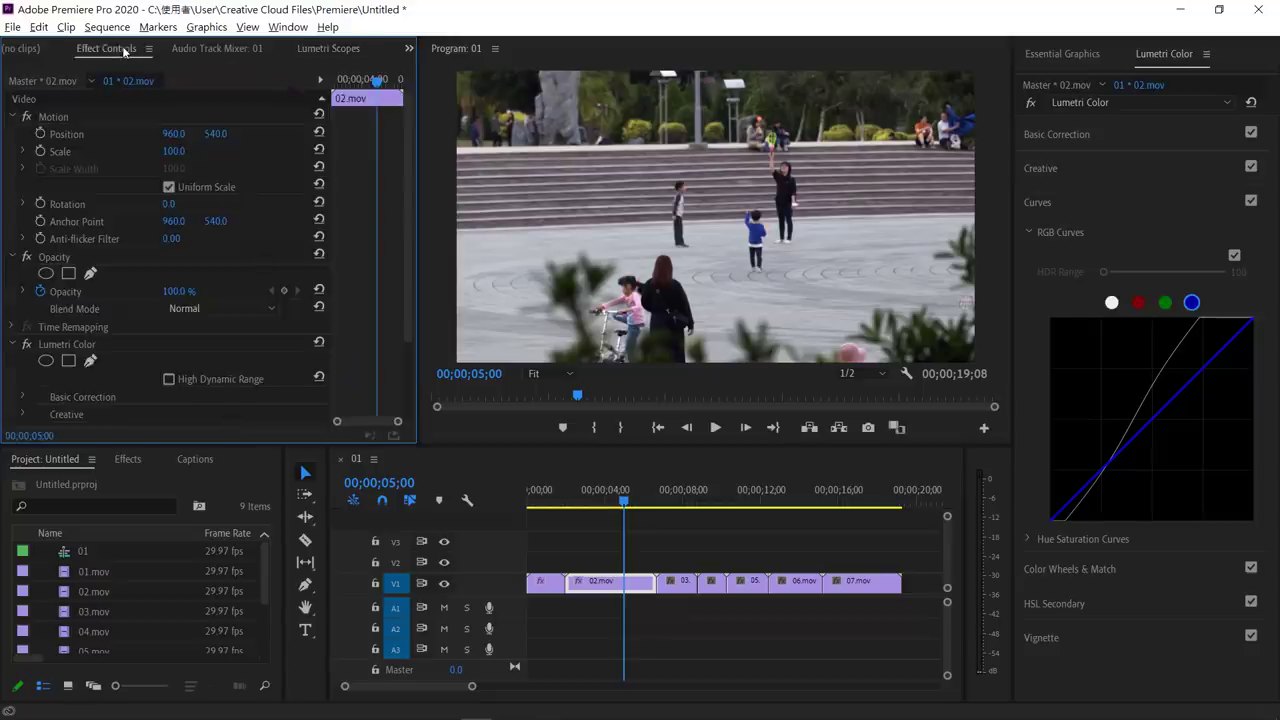
click(68, 272)
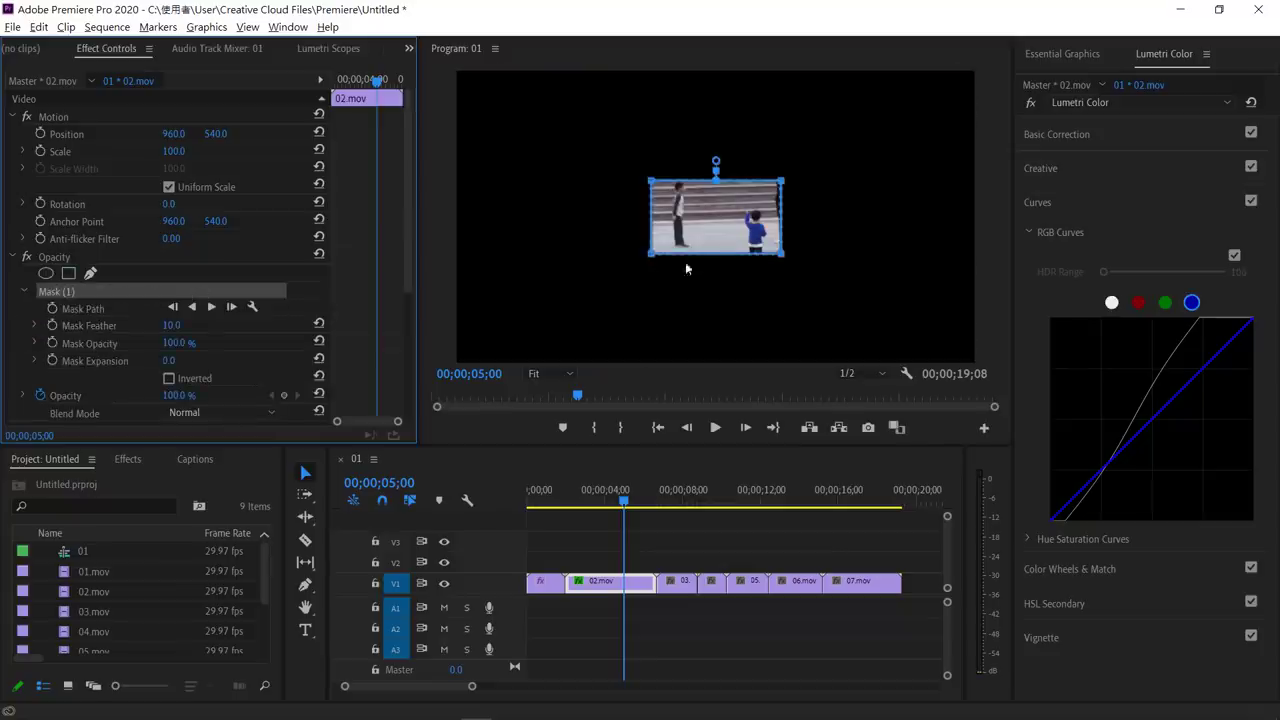
drag(722, 238, 873, 289)
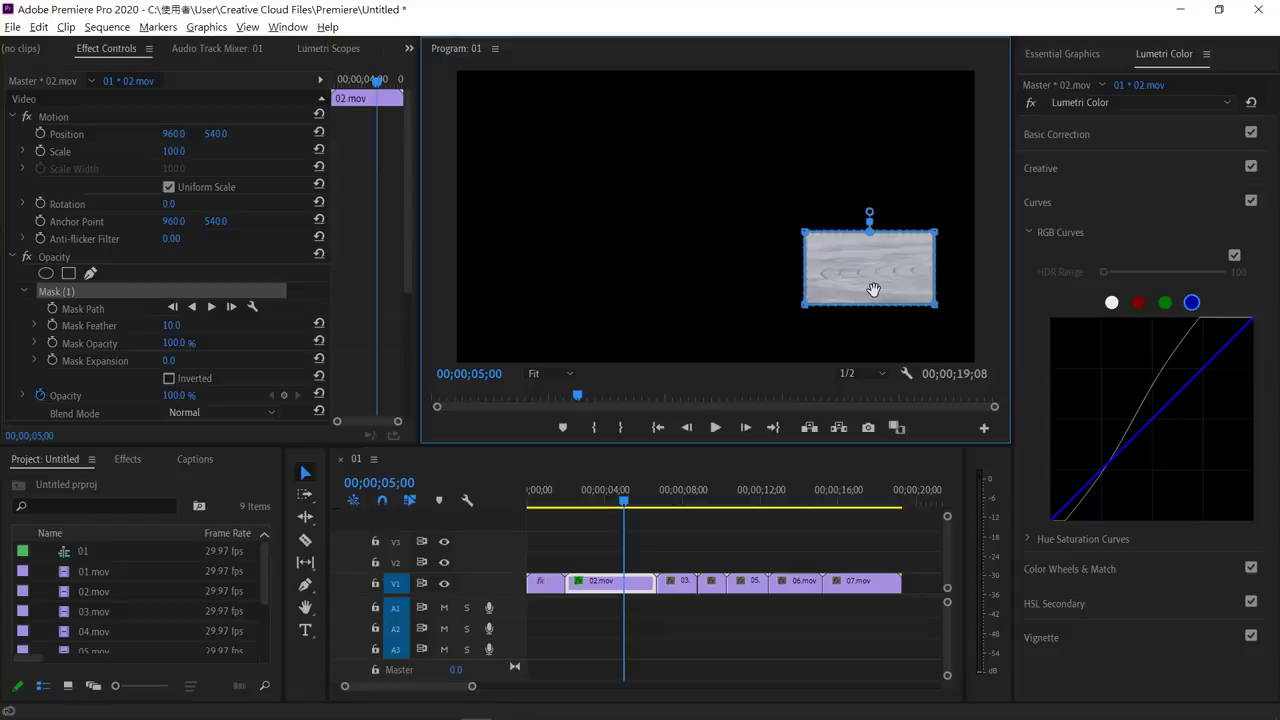
click(329, 50)
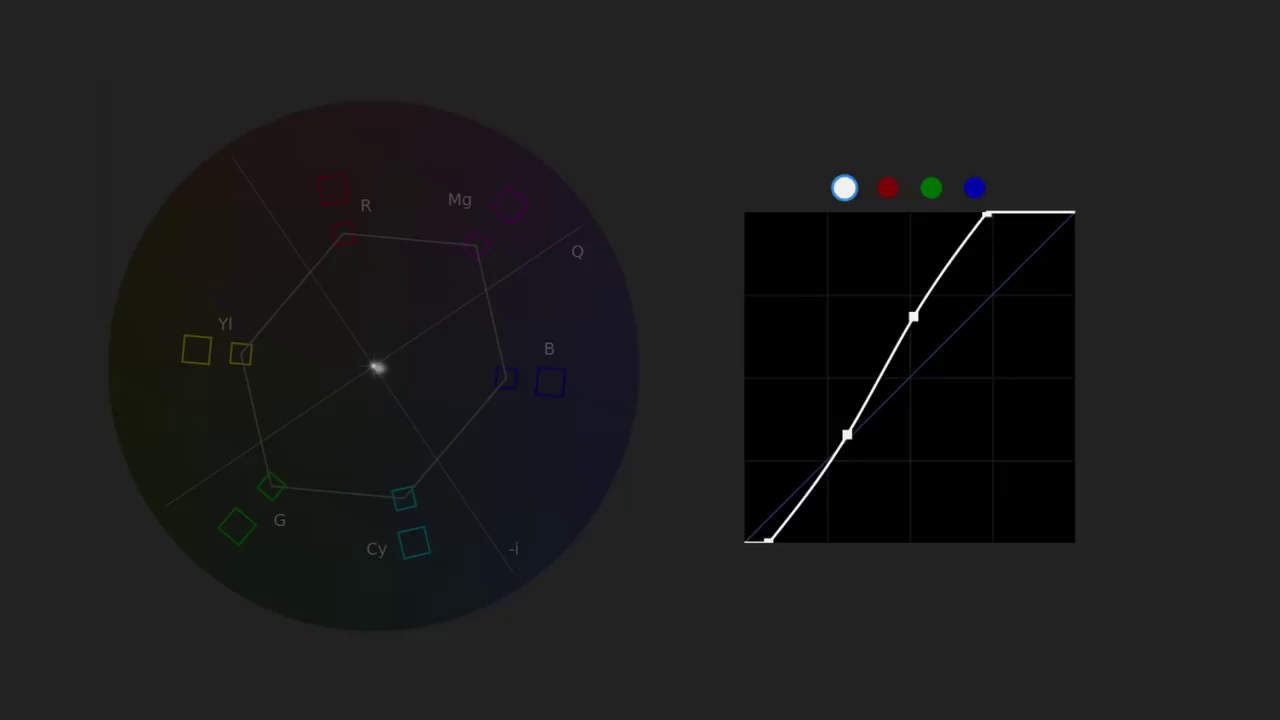
Pull a blue curve point slightly down and a red curve point slightly up to neutralise the pavement.
click(977, 192)
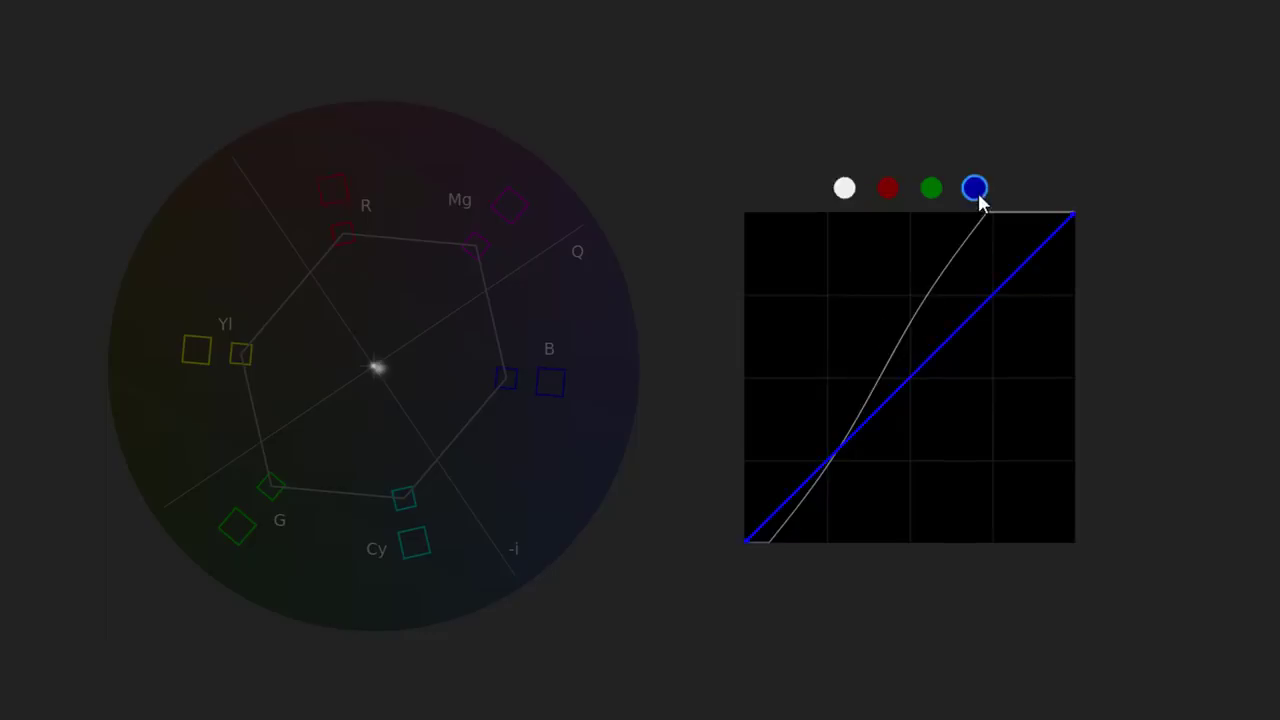
click(907, 393)
drag(909, 397, 905, 400)
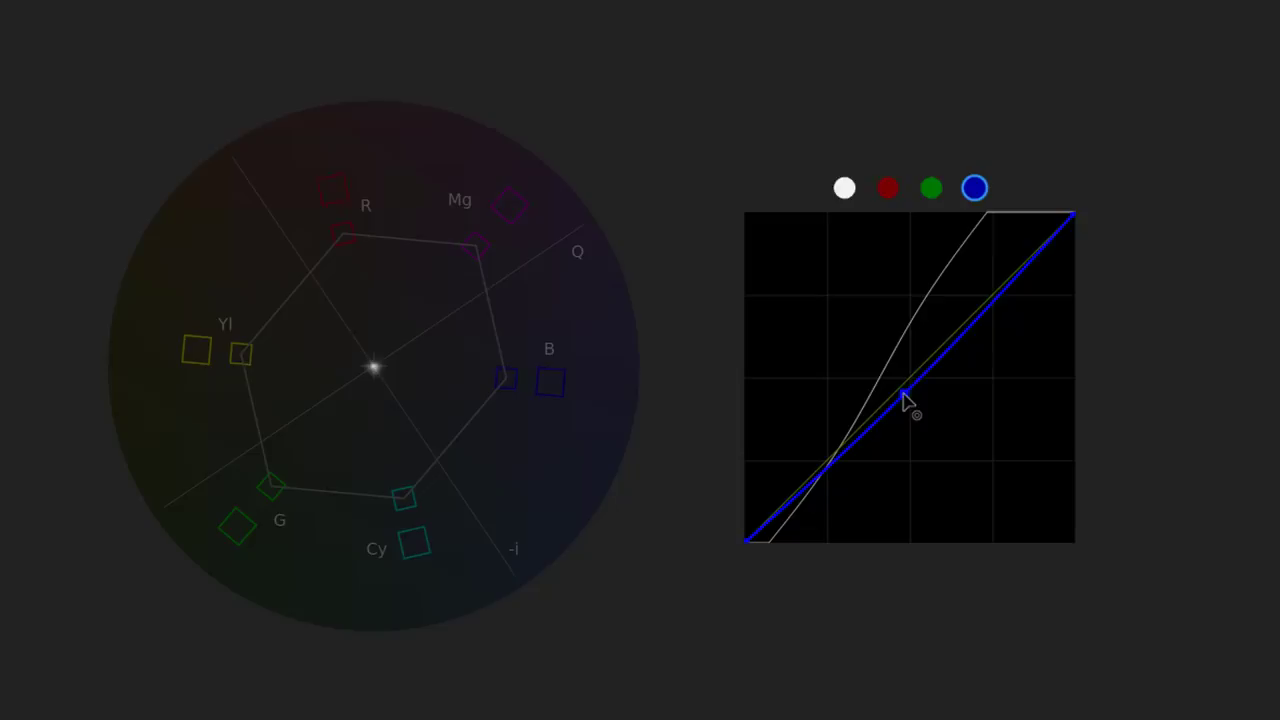
click(888, 190)
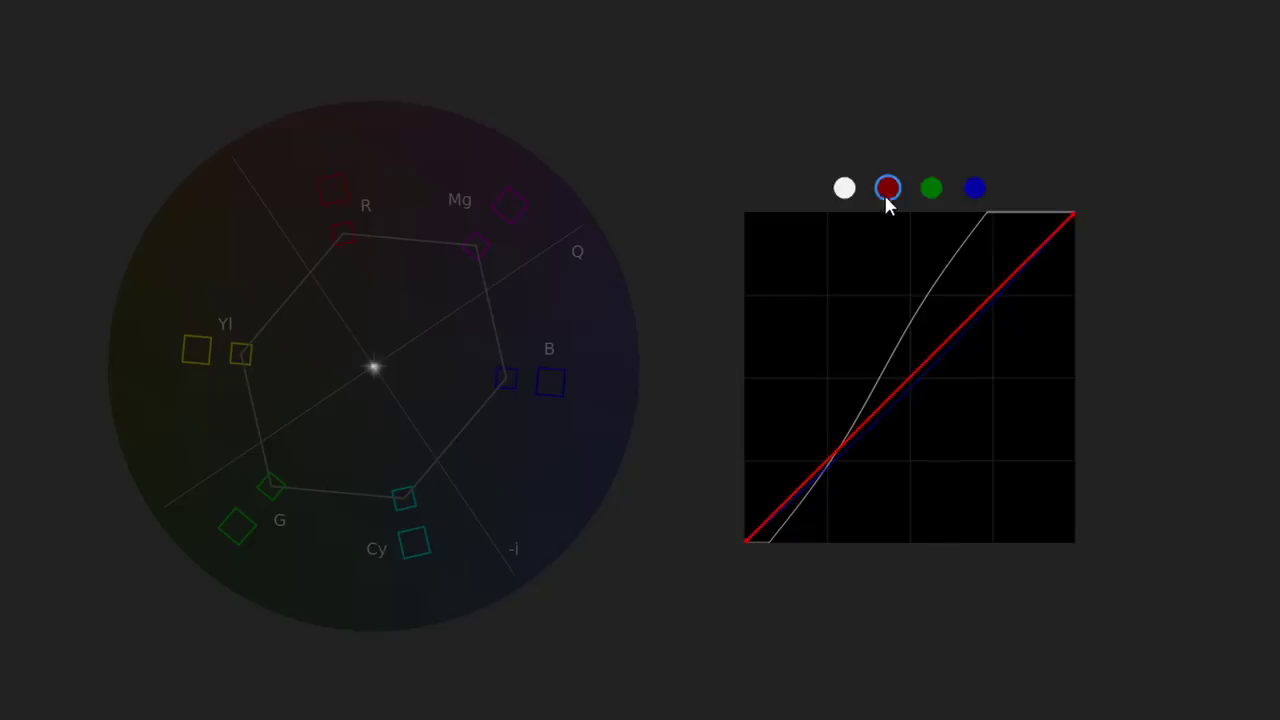
click(921, 367)
drag(919, 364, 919, 356)
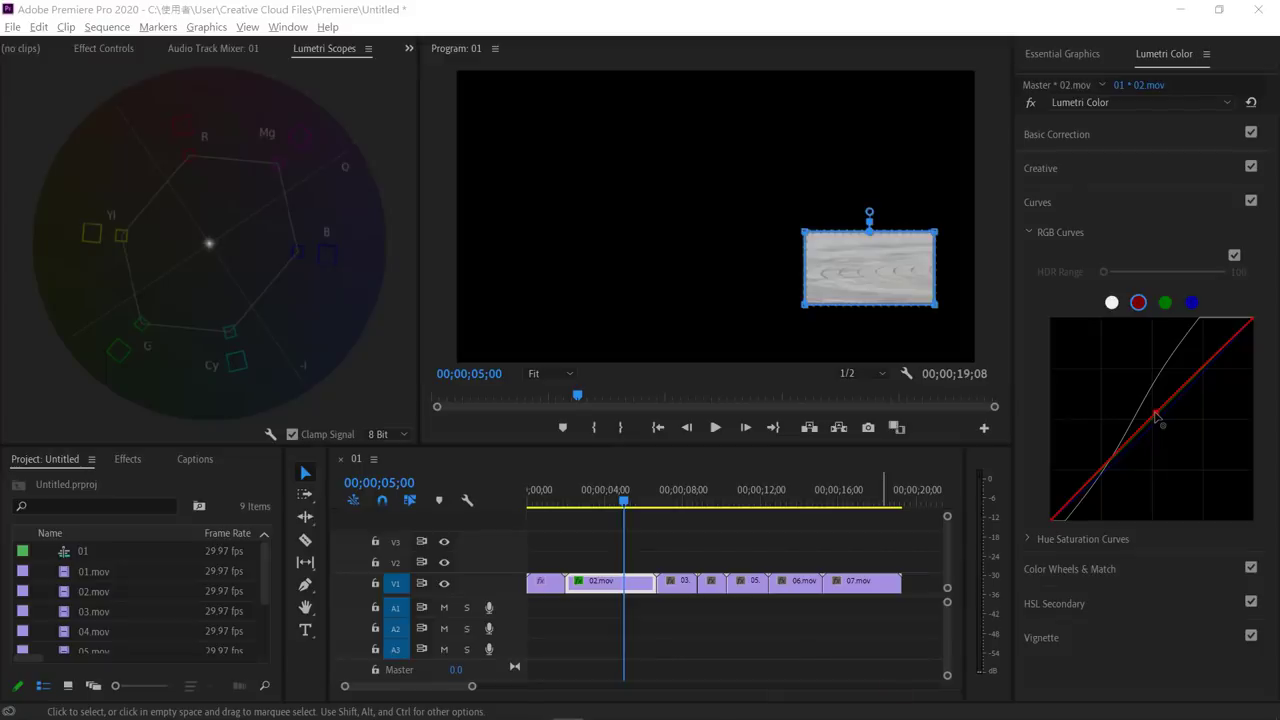
Delete the temporary pavement mask and move the playhead to the leafy shot at 00;00;03;18.
click(94, 51)
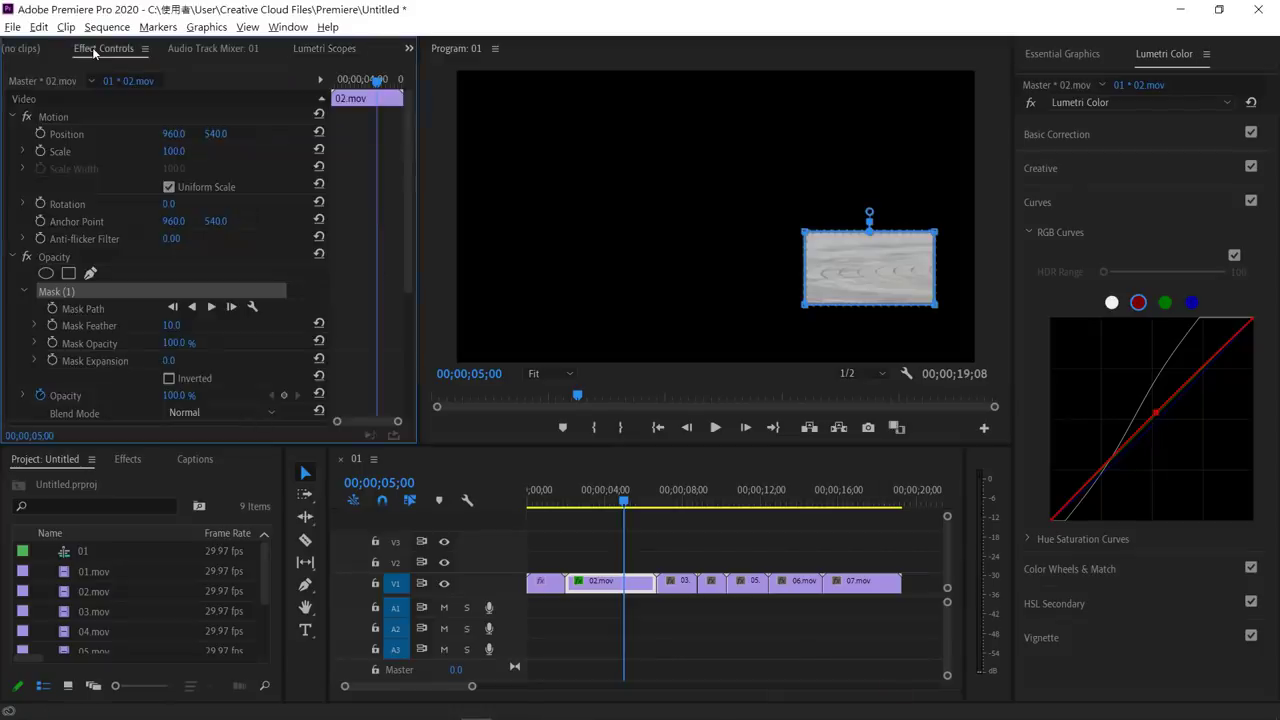
key(Delete)
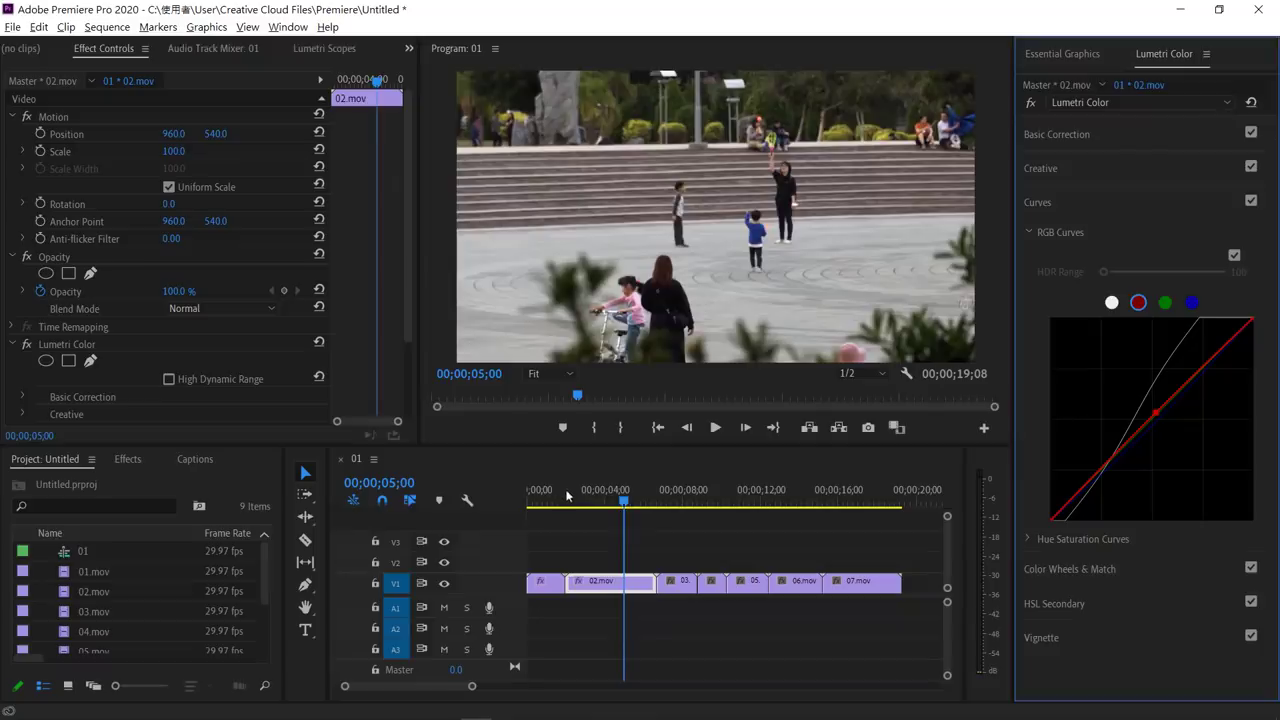
drag(623, 503, 597, 515)
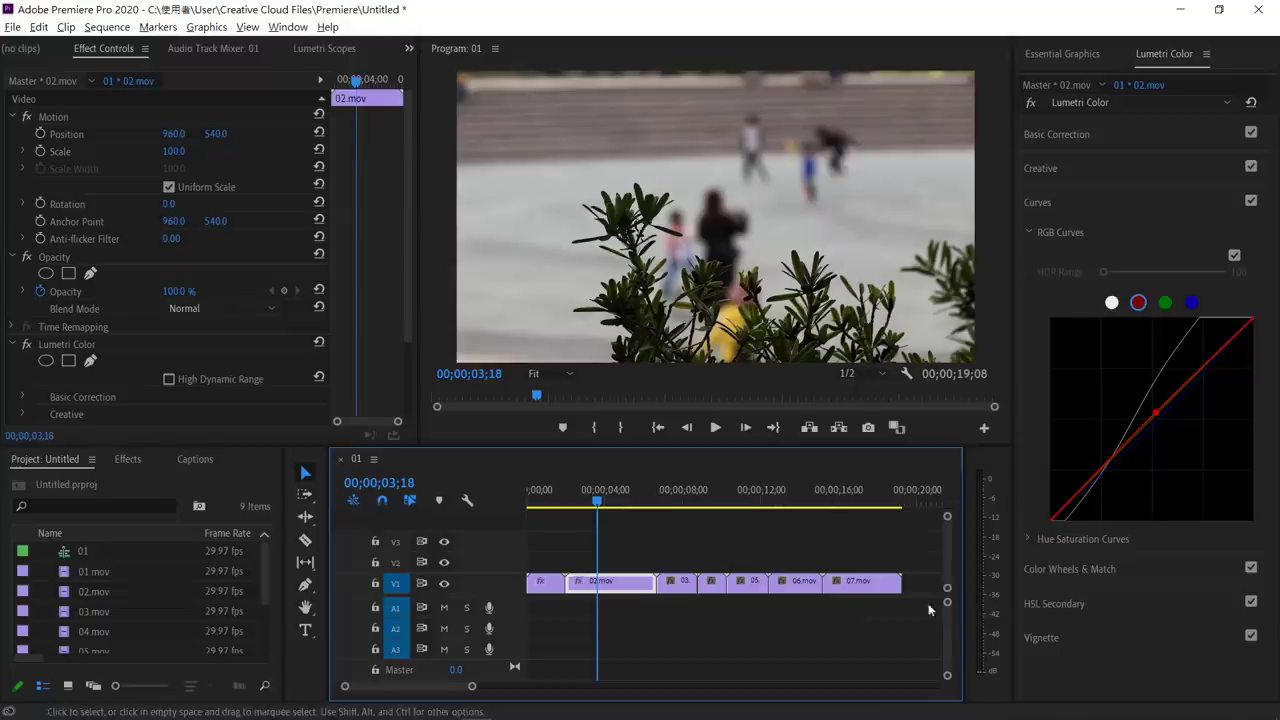
Key the leaf green with the HSL Secondary eyedropper and preview it as Color/Gray.
click(1112, 598)
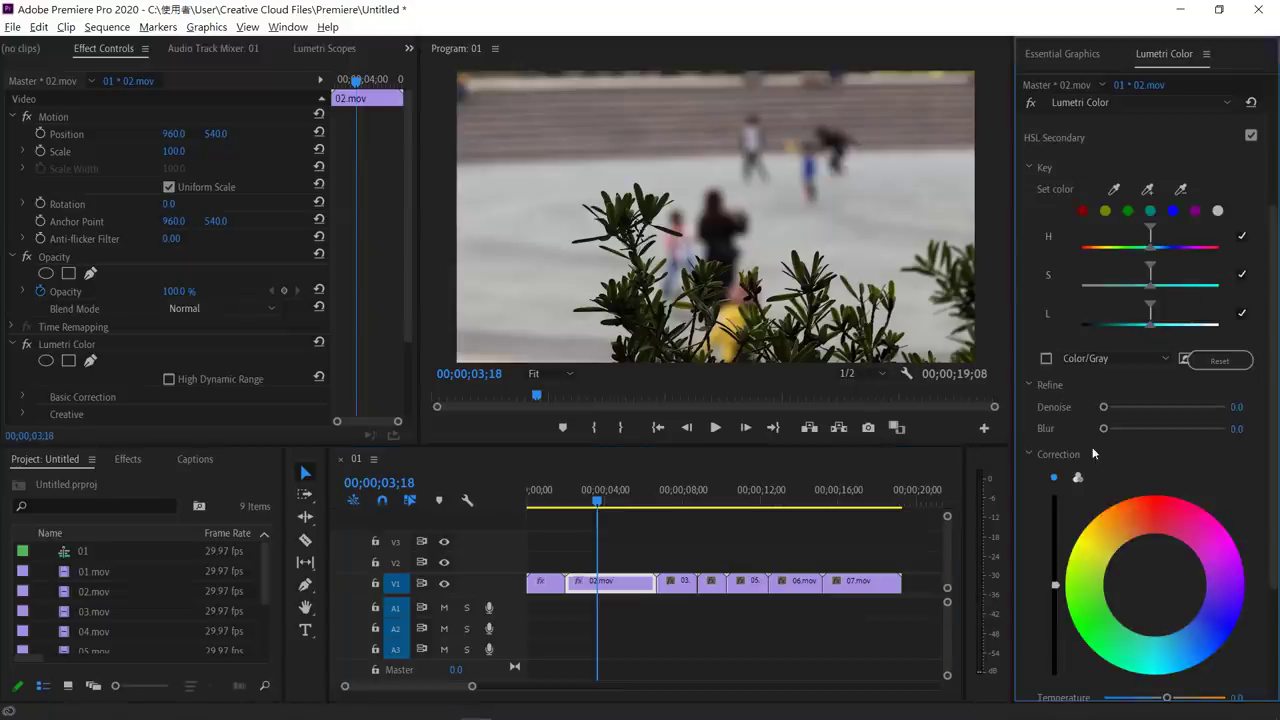
click(1114, 189)
click(805, 262)
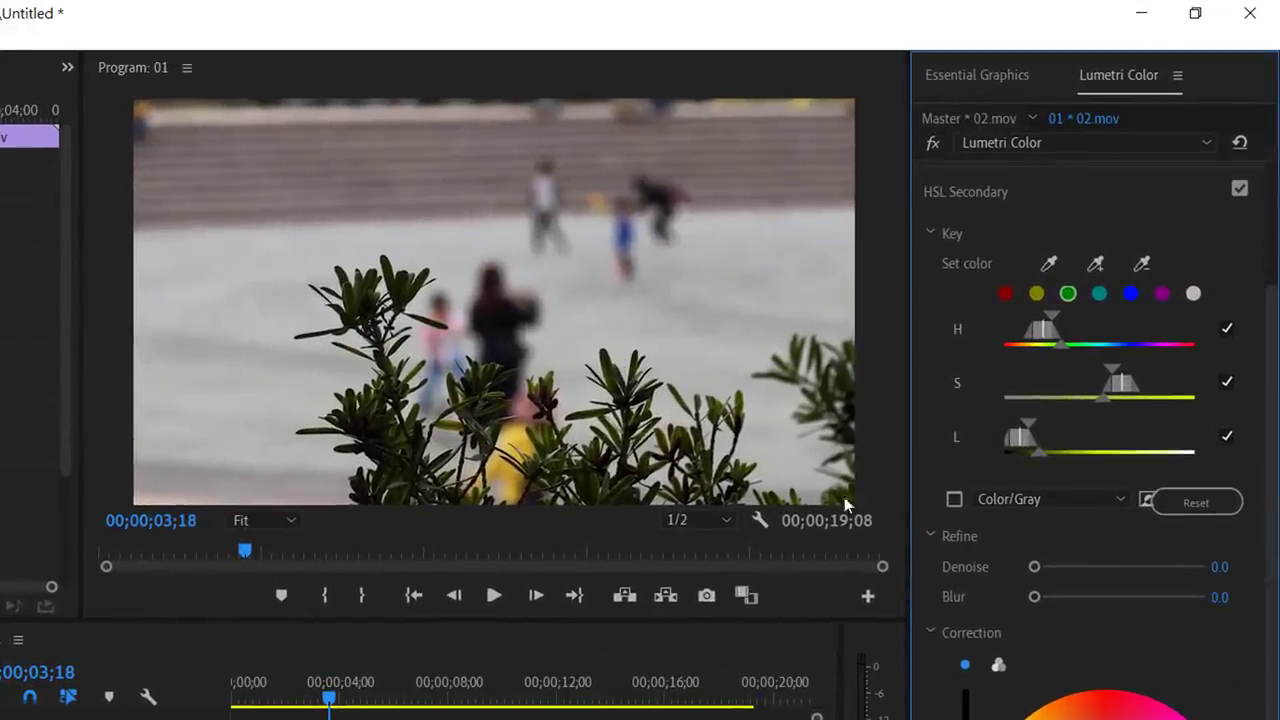
click(953, 499)
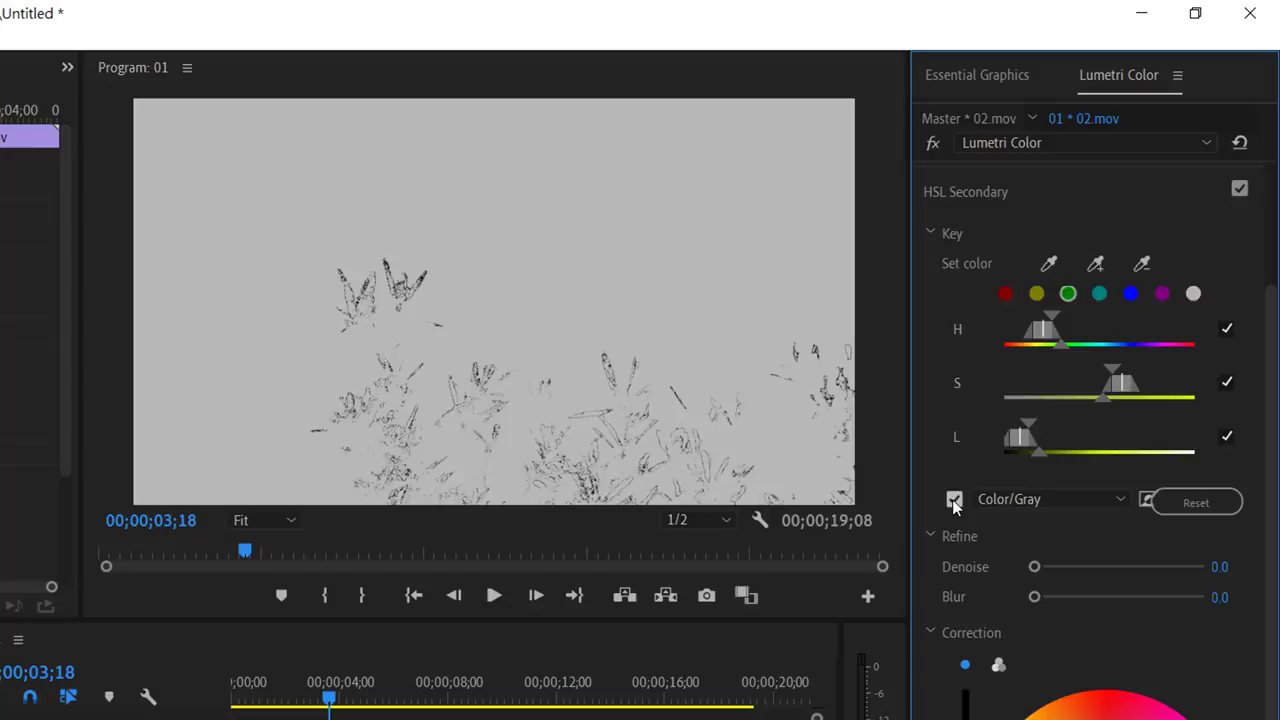
Widen the saturation and lightness key ranges, testing Denoise before setting it back to 0.
click(1108, 396)
drag(1112, 372, 1014, 380)
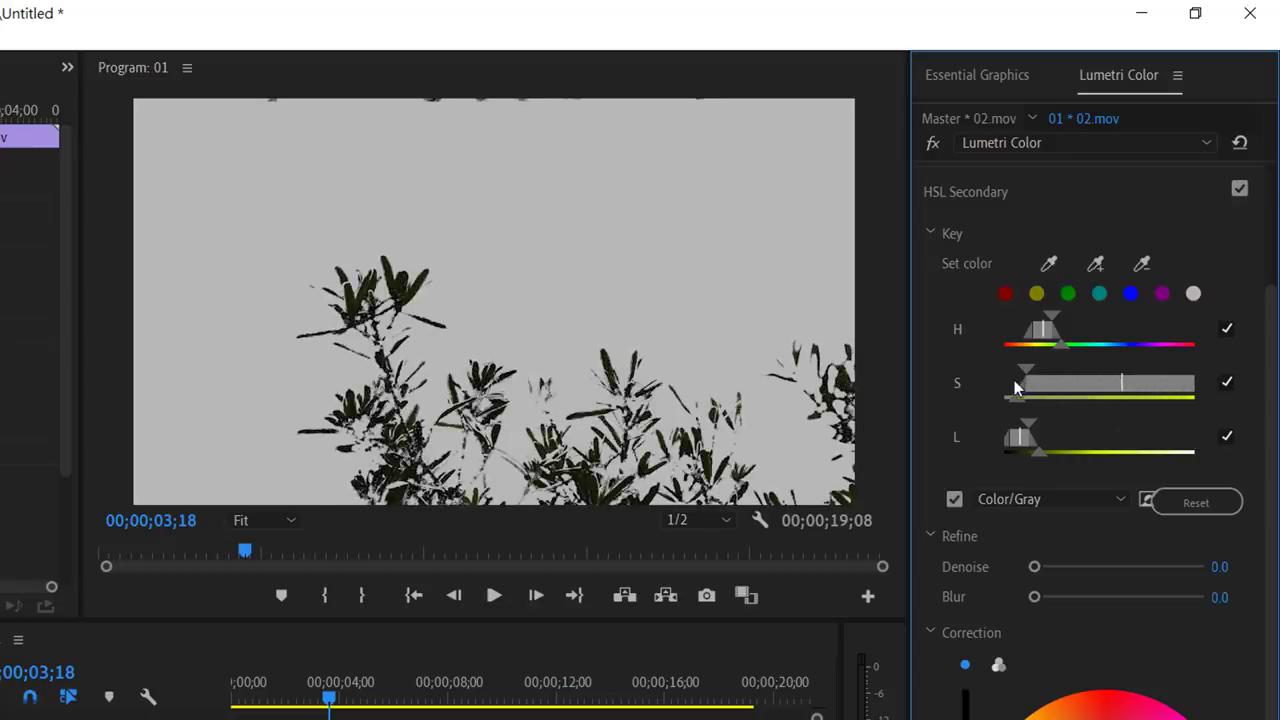
drag(1020, 430, 1117, 430)
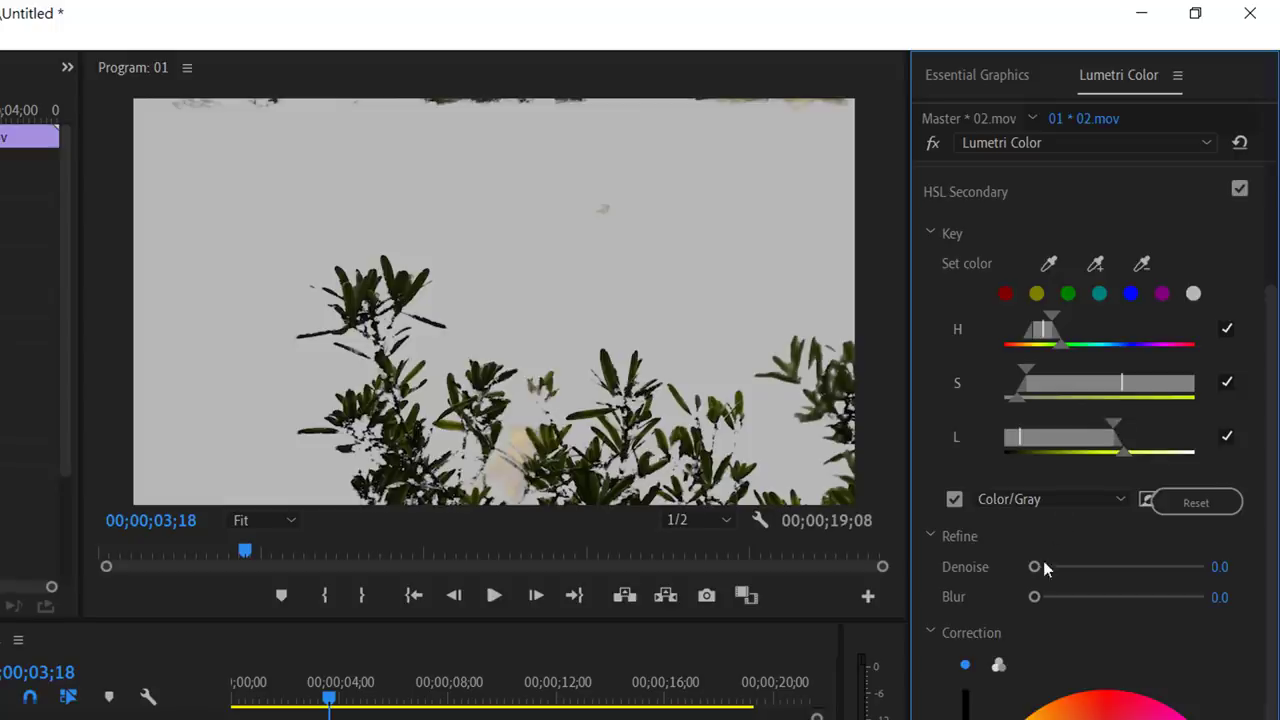
drag(1035, 566, 1083, 568)
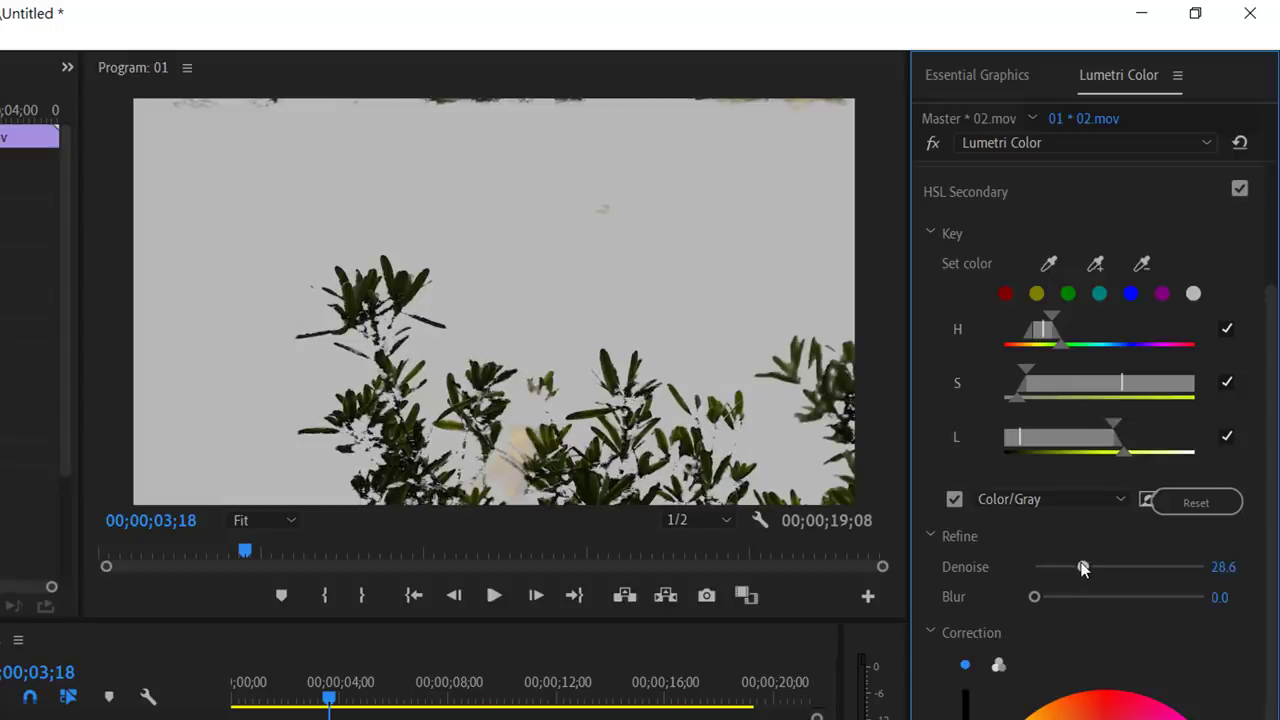
mouse_move(1083, 567)
mouse_down()
mouse_move(1035, 567)
mouse_move(1057, 599)
mouse_move(1082, 598)
mouse_move(1004, 594)
mouse_up()
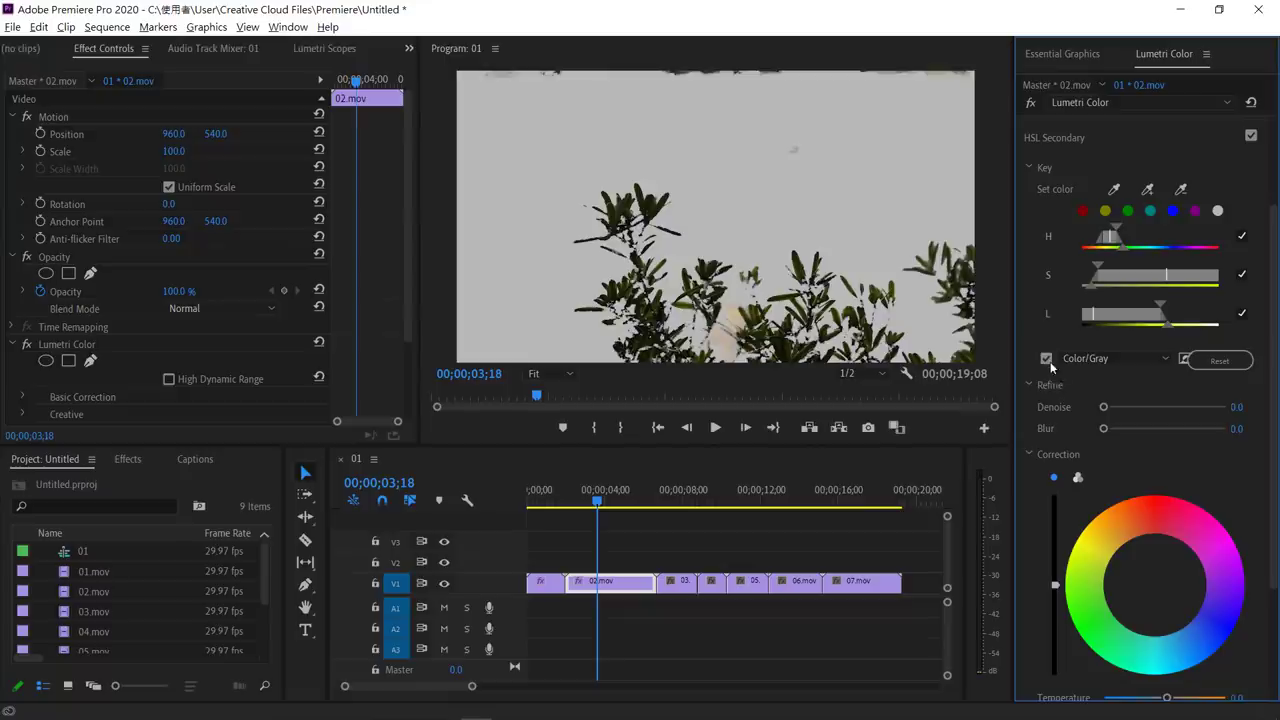
Turn off Color/Gray, shift the keyed leaves' colour in the correction wheel, and lower Saturation to 85.7.
click(1046, 358)
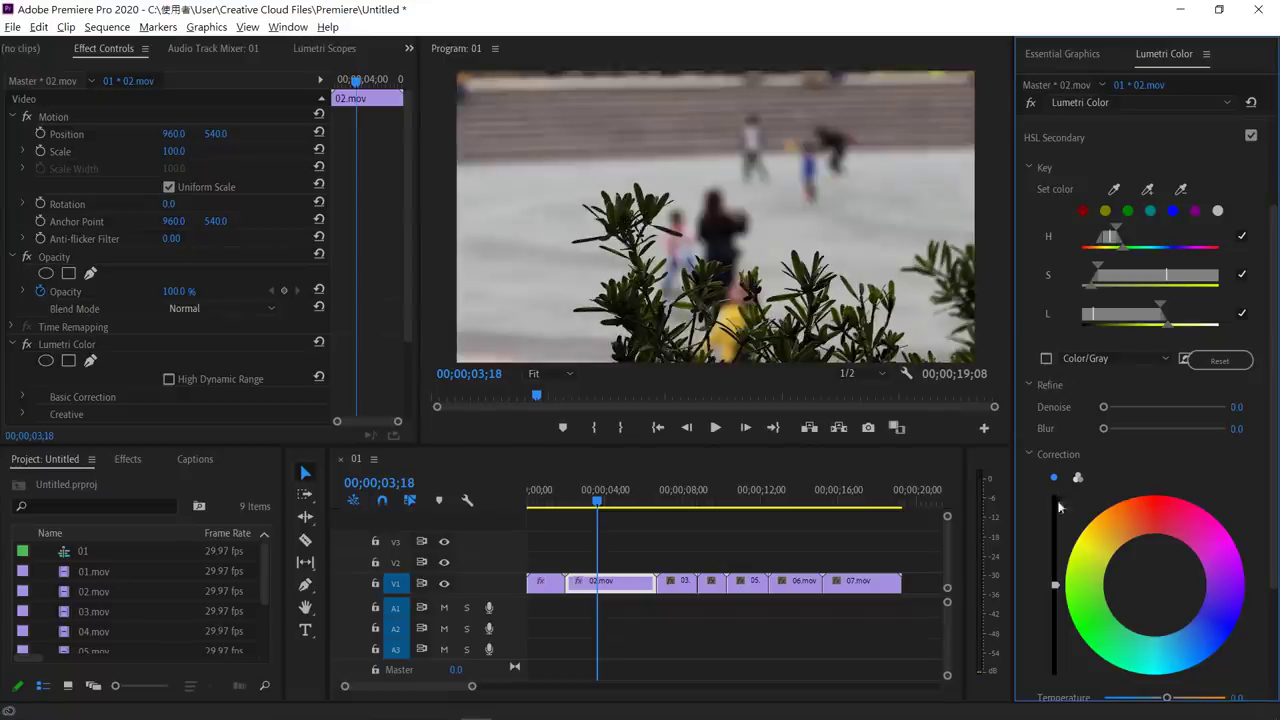
click(1108, 616)
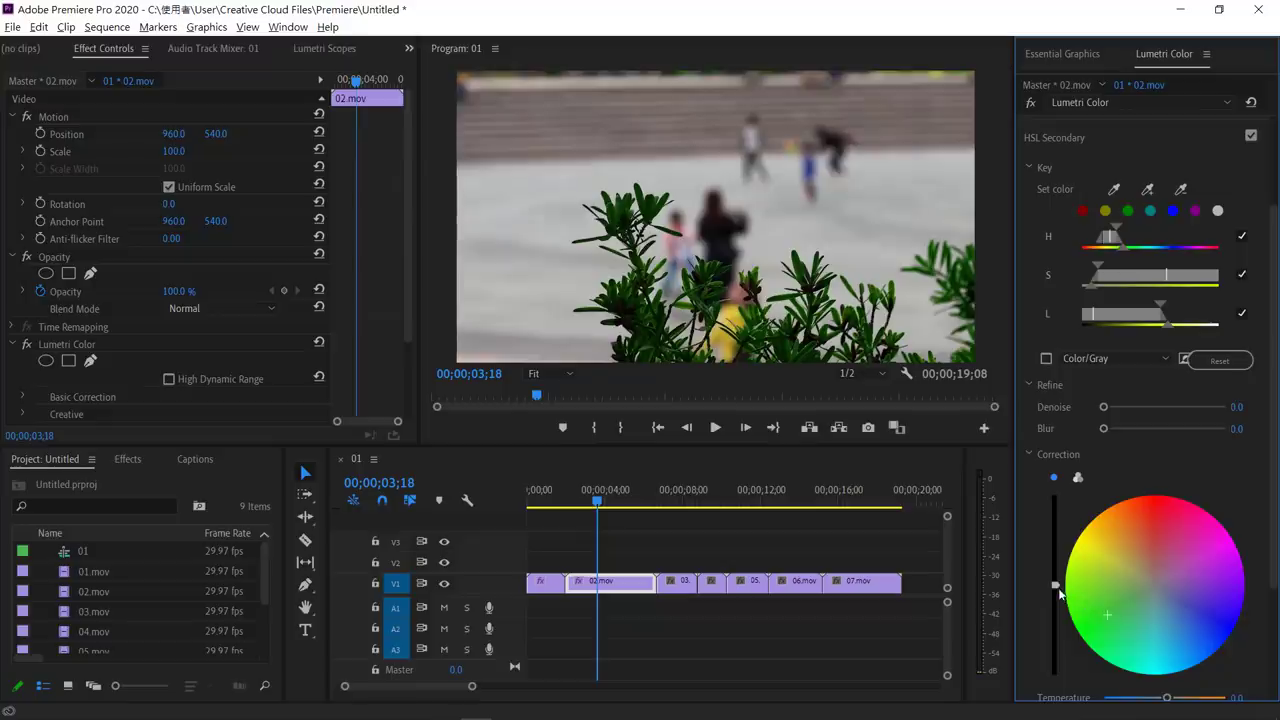
drag(1057, 585, 1057, 557)
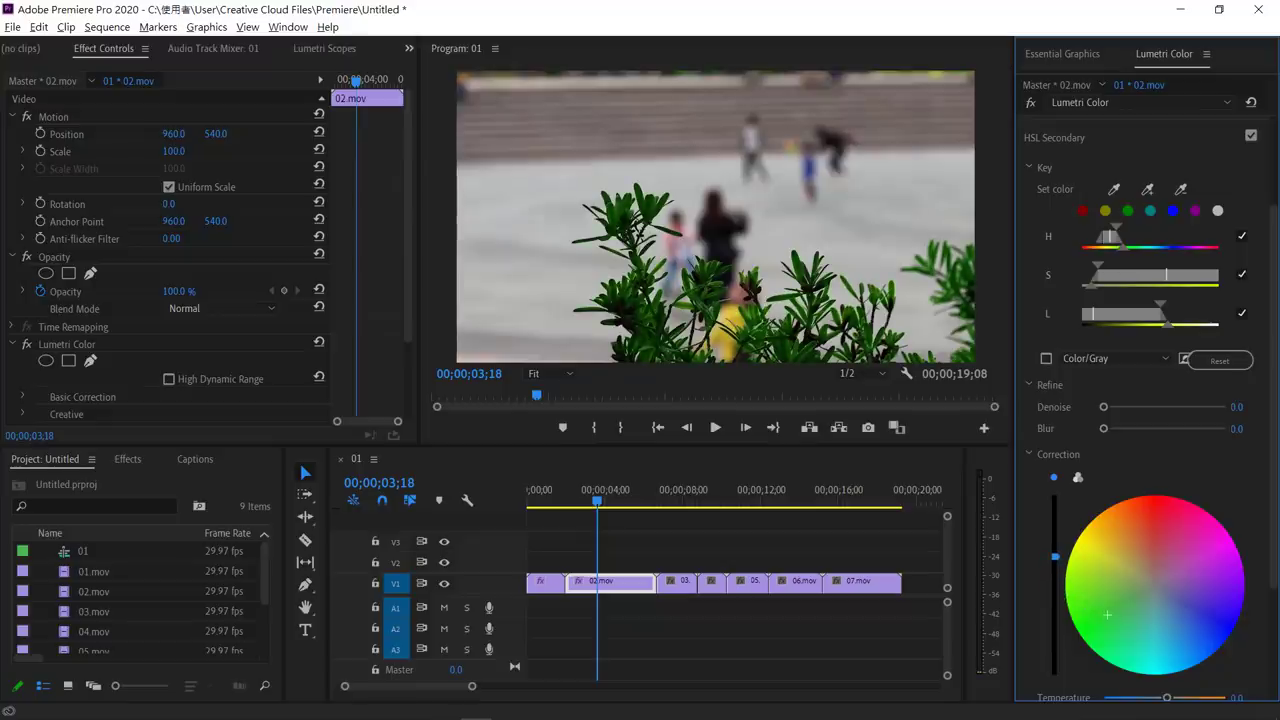
scroll(1055, 588, down, 1)
scroll(1055, 588, down, 3)
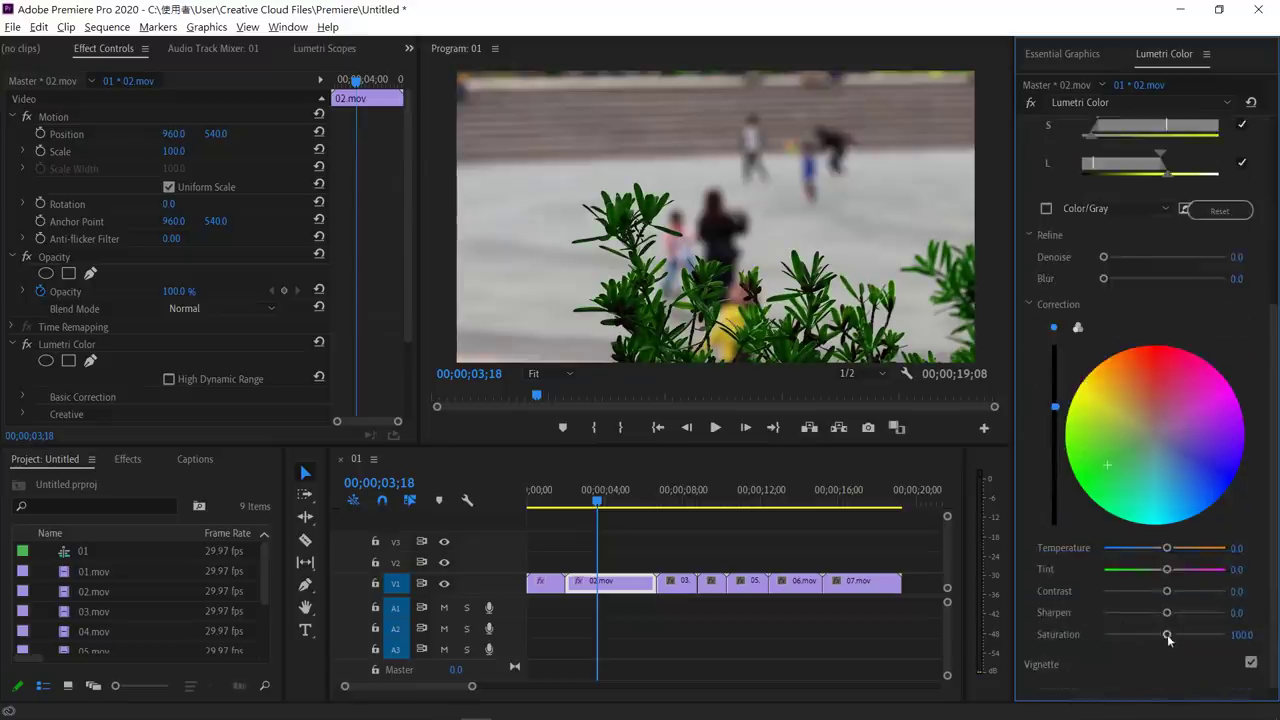
mouse_move(1167, 634)
mouse_down()
mouse_move(1120, 634)
mouse_move(1142, 632)
mouse_up()
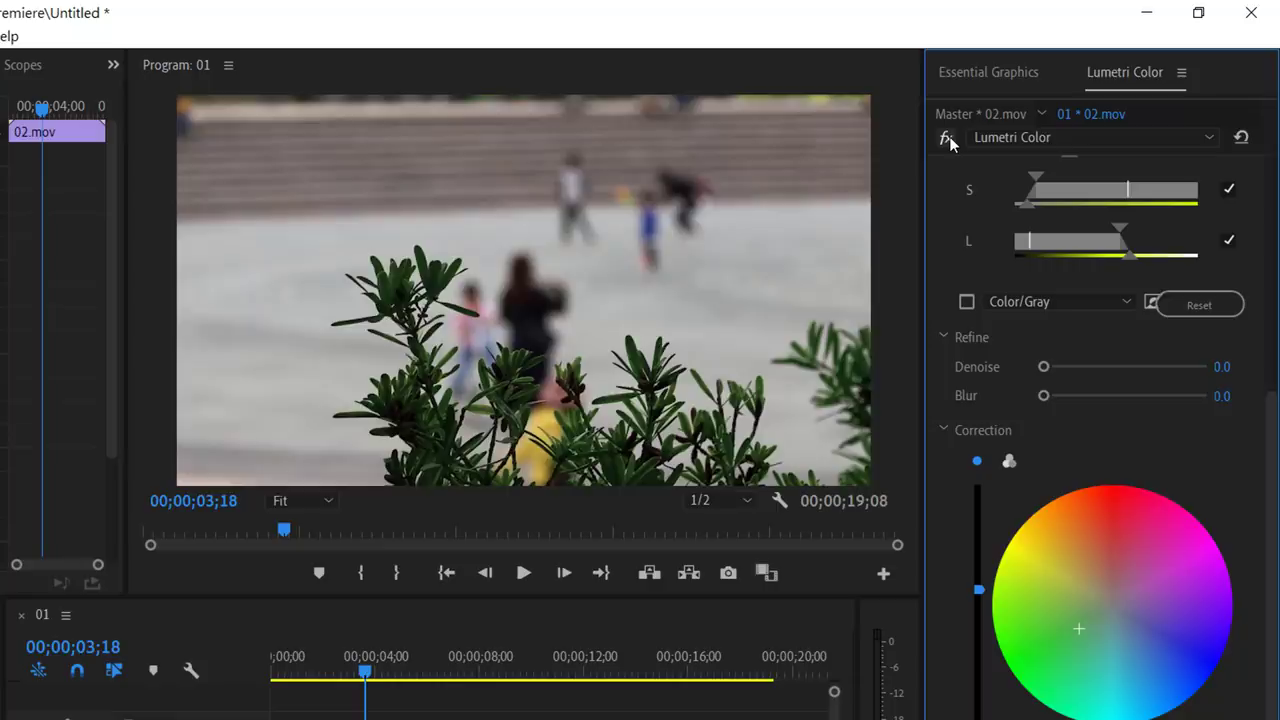
Bypass and restore the Lumetri Color grade to compare, then move on to 06.mov at 00;00;12;27.
click(946, 137)
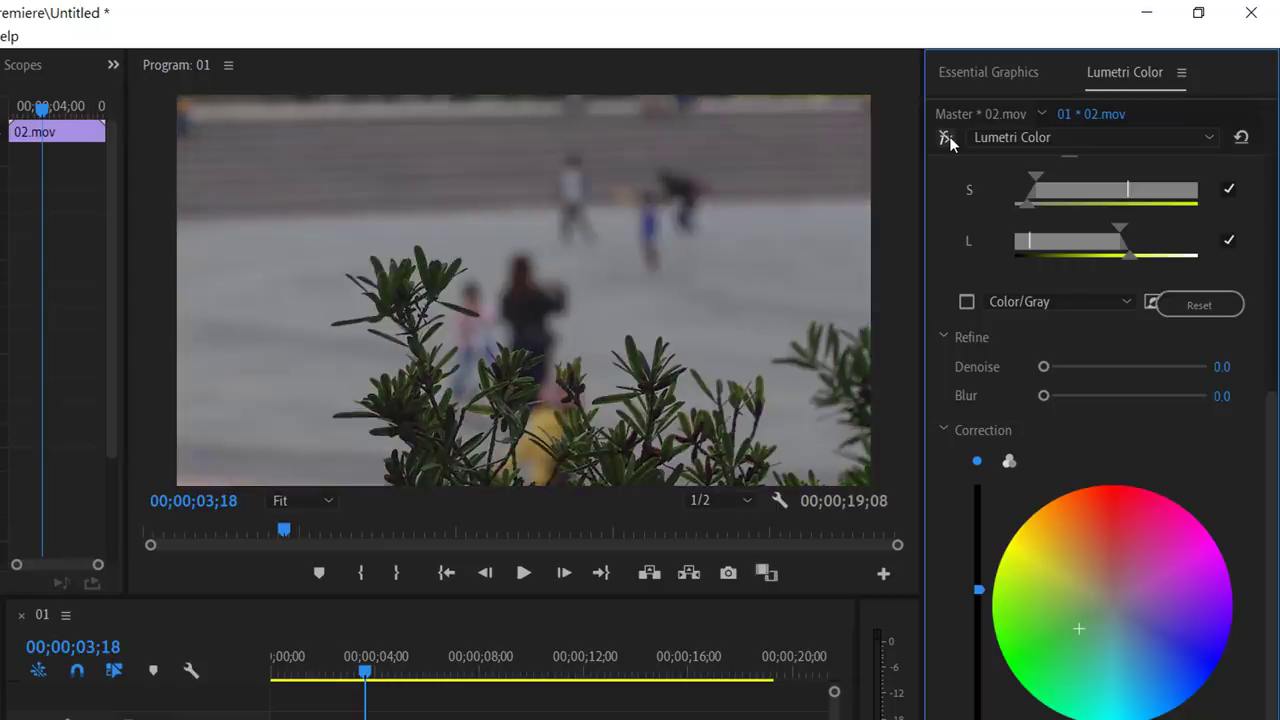
click(947, 137)
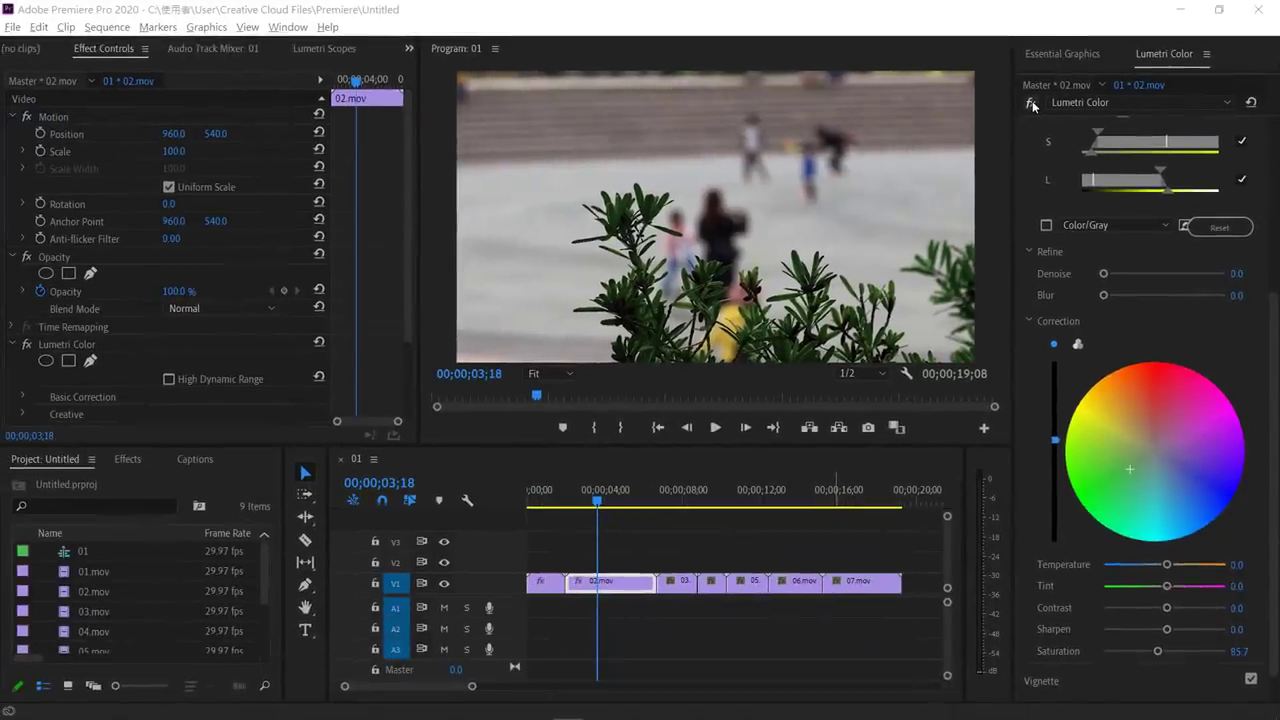
mouse_move(681, 491)
mouse_down()
mouse_move(705, 507)
mouse_move(782, 510)
mouse_up()
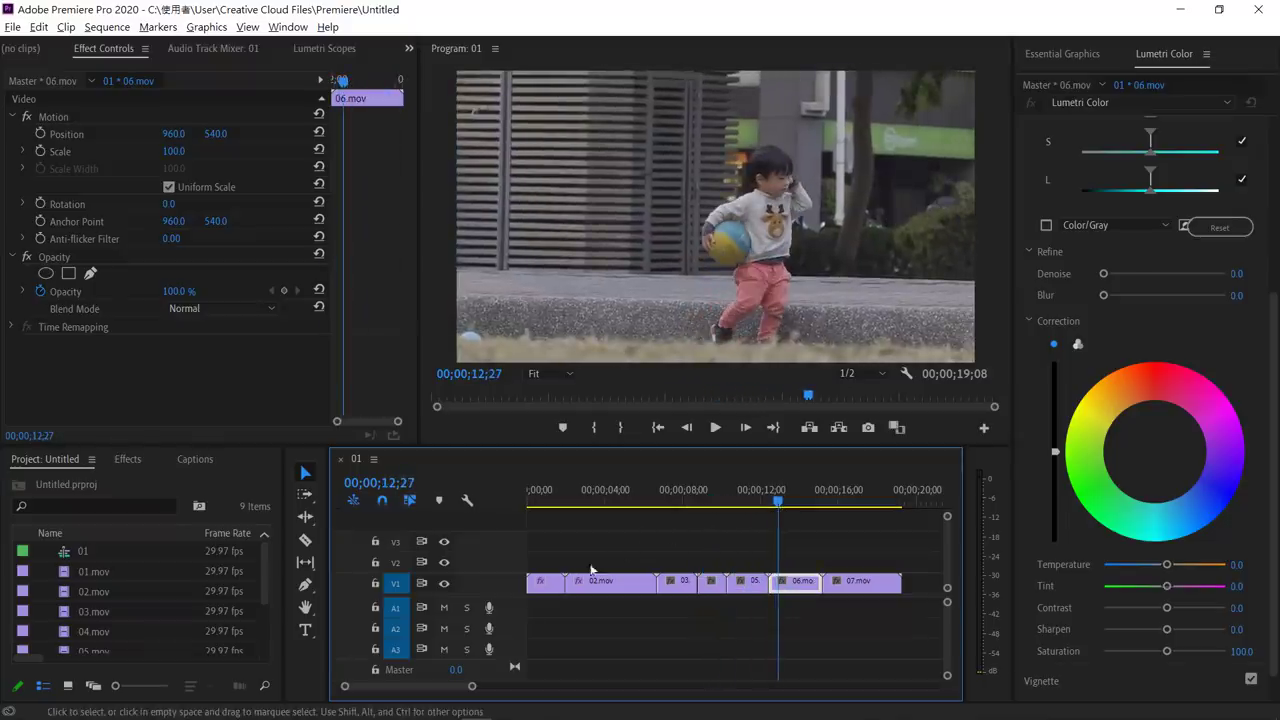
Copy 01.mov and paste its Lumetri Color attributes onto clips 03 through 07.mov.
click(545, 594)
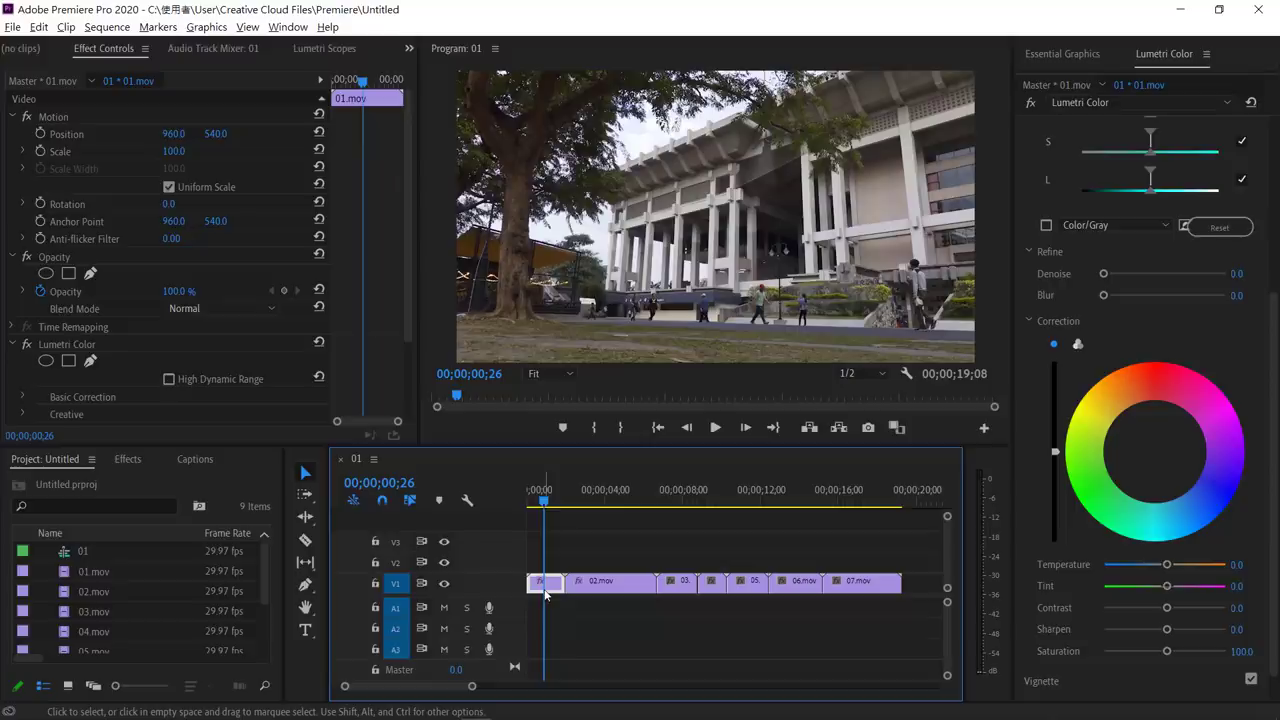
key(ctrl+c)
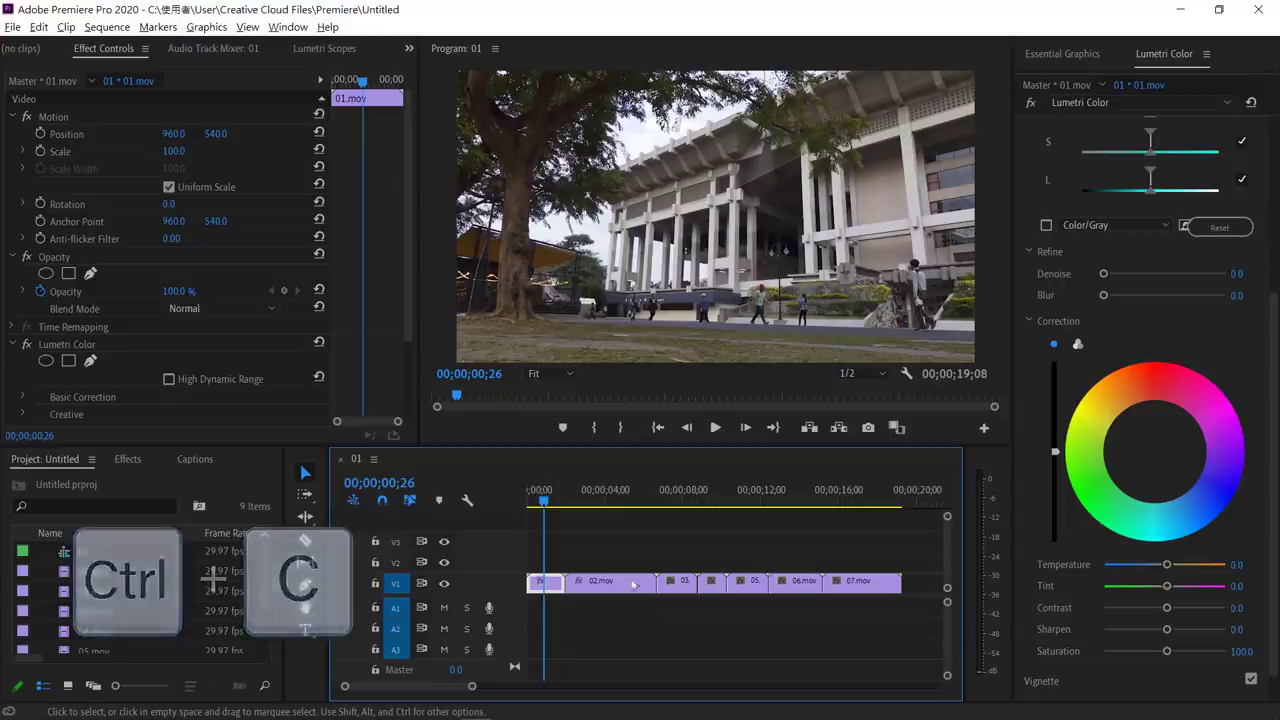
mouse_move(672, 559)
mouse_down()
mouse_move(779, 598)
mouse_move(862, 599)
mouse_up()
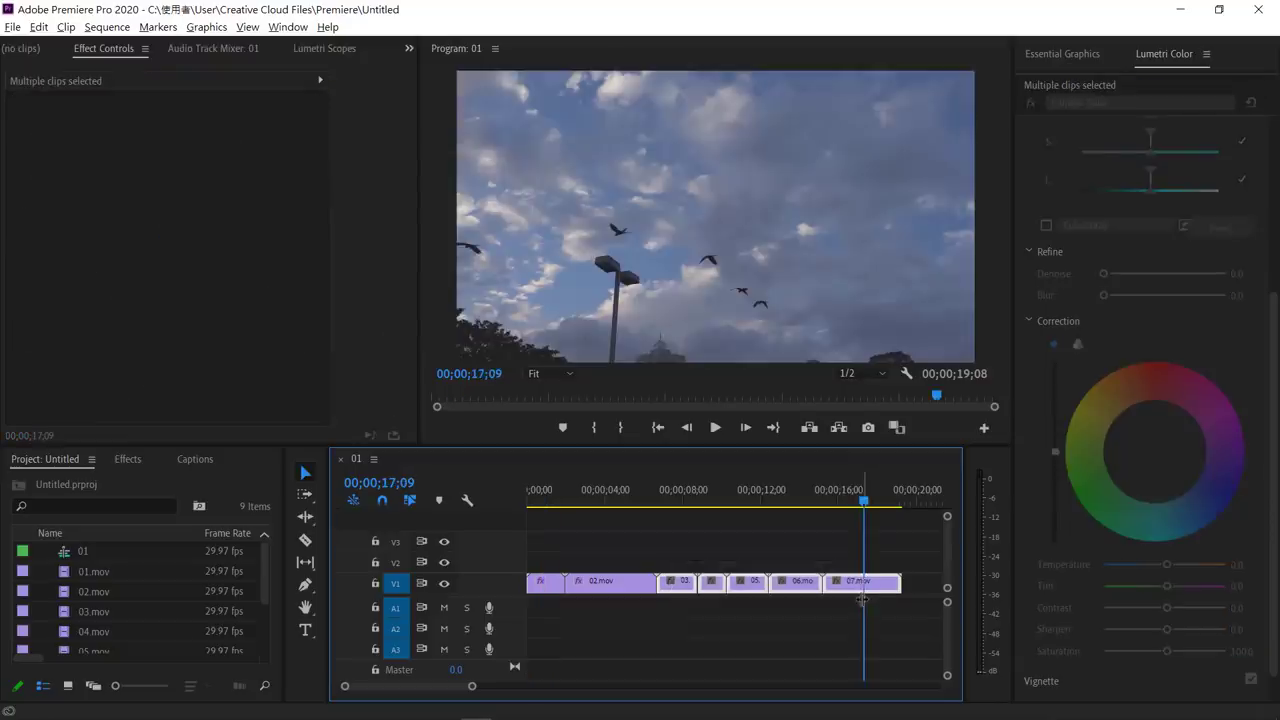
right_click(862, 599)
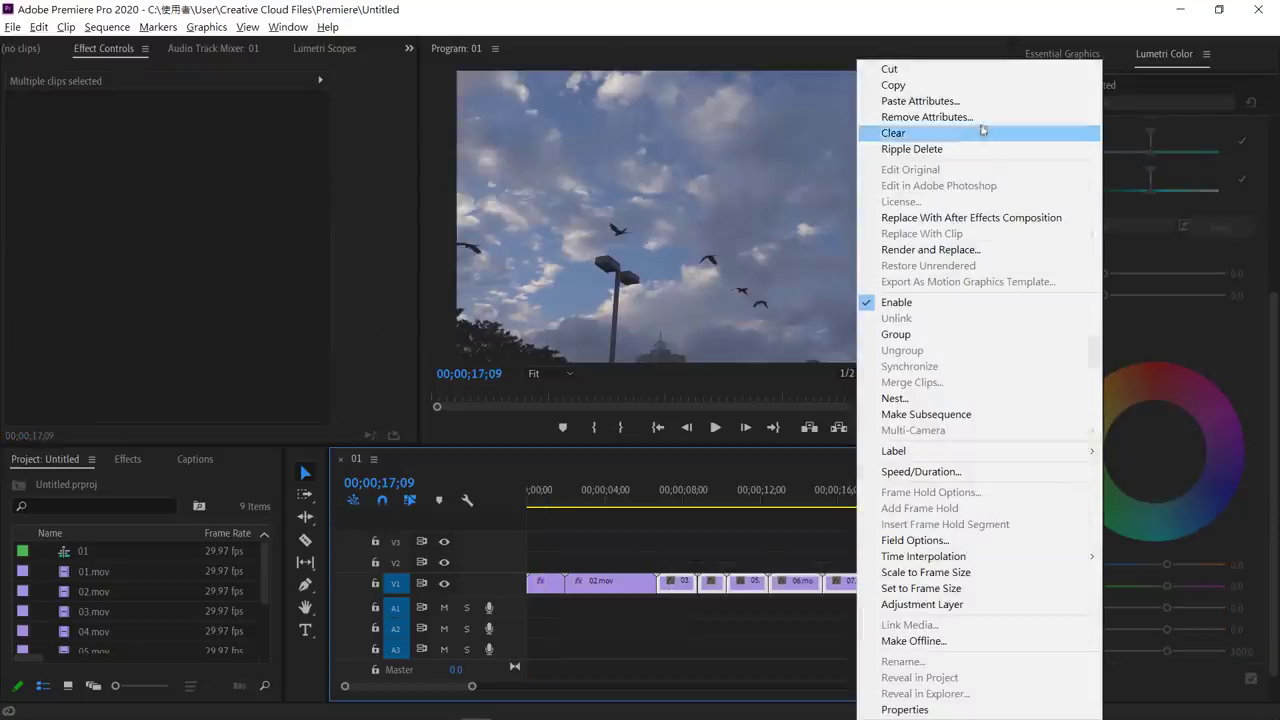
click(983, 105)
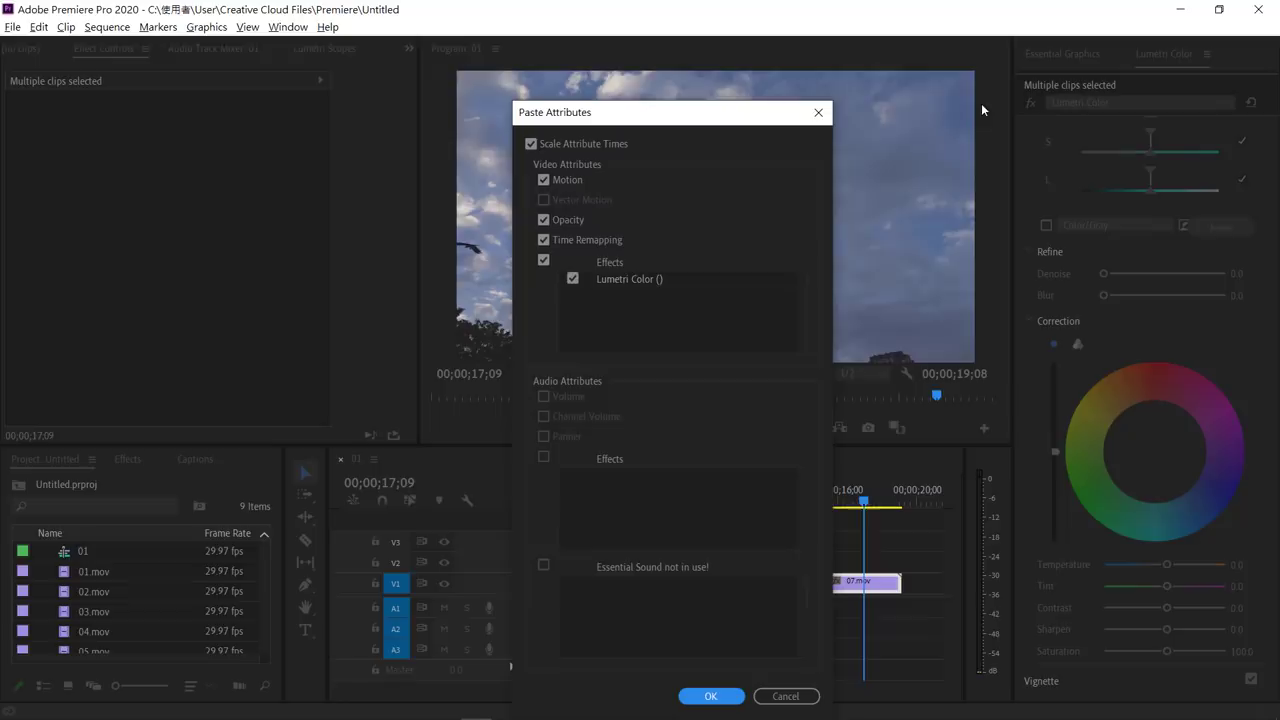
click(704, 695)
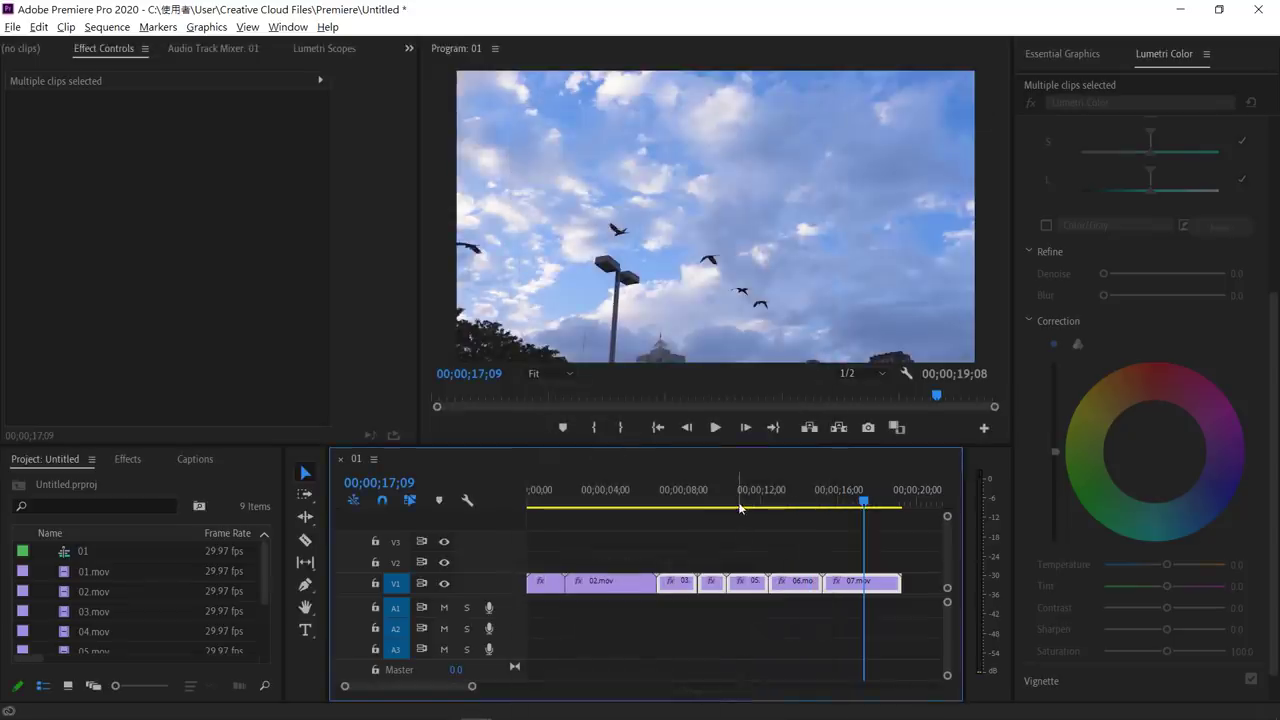
drag(743, 508, 811, 514)
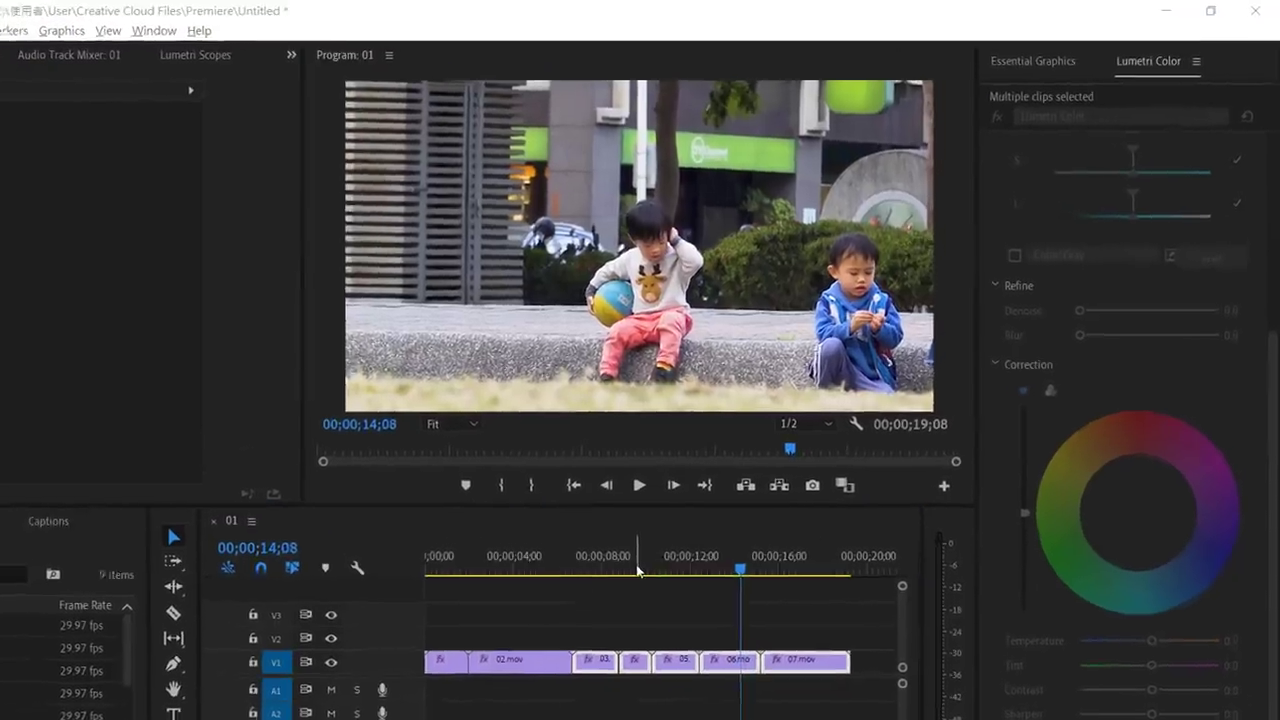
Scrub to 04.mov and eyedrop the white shirt, giving Temperature 35.4 and Tint -3.4.
drag(811, 514, 721, 503)
drag(632, 581, 656, 583)
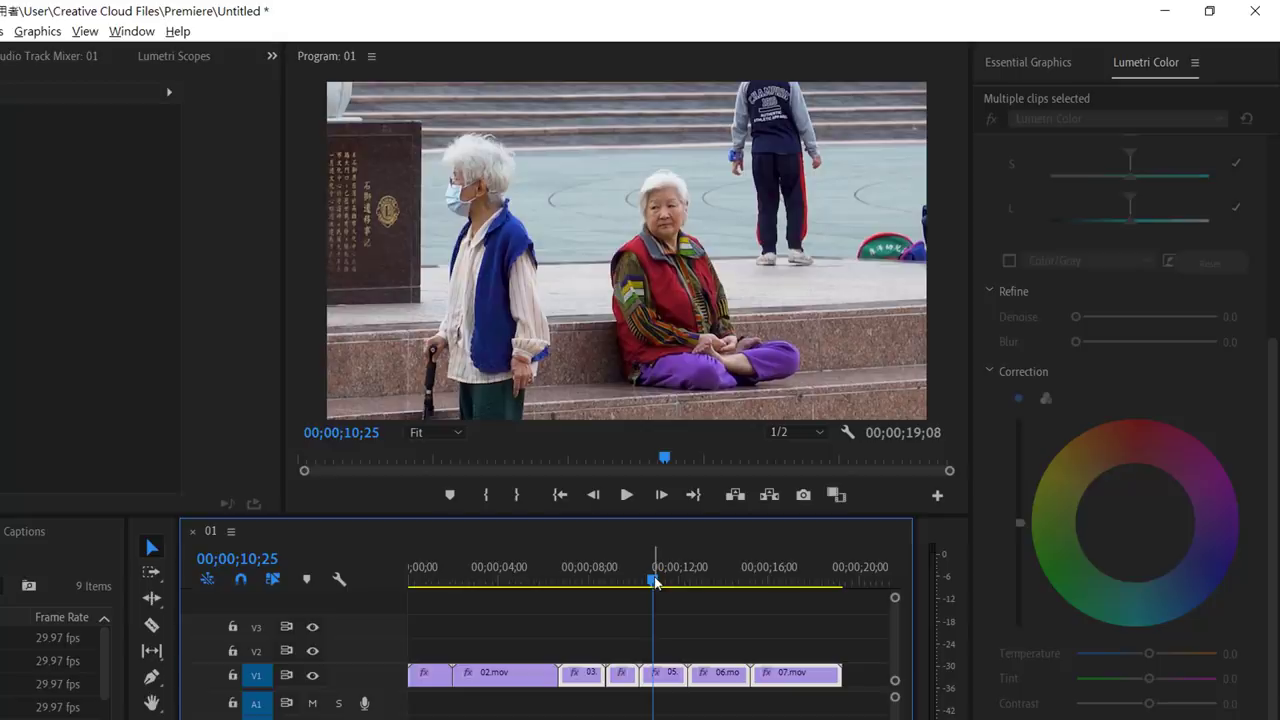
drag(655, 582, 628, 587)
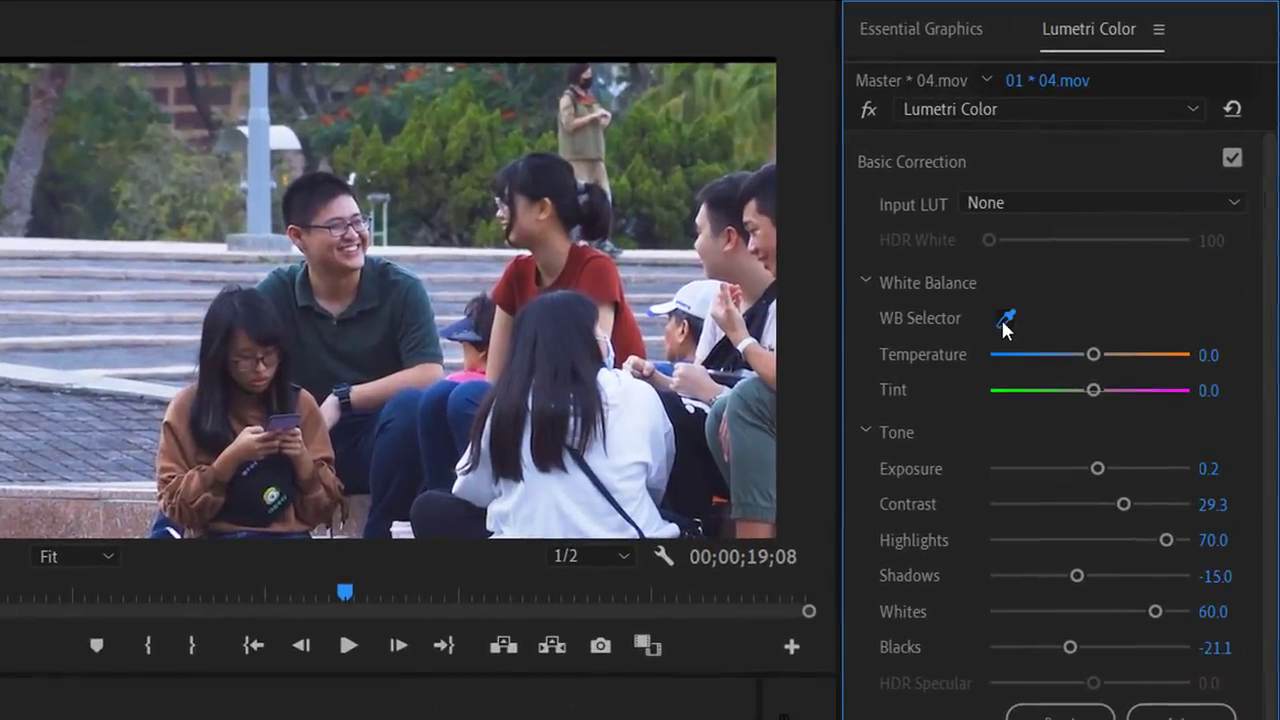
click(641, 409)
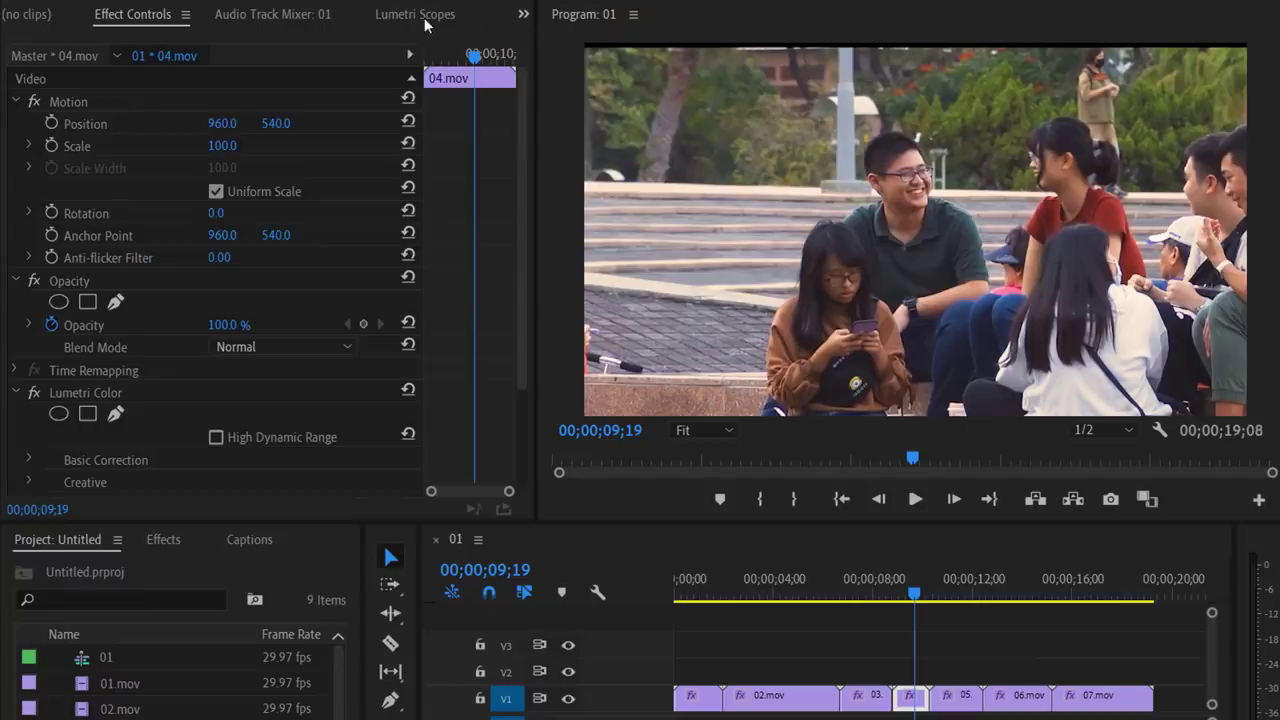
Draw a four-point pen mask on the girl's white shirt and cool its temperature to 21.1.
click(425, 18)
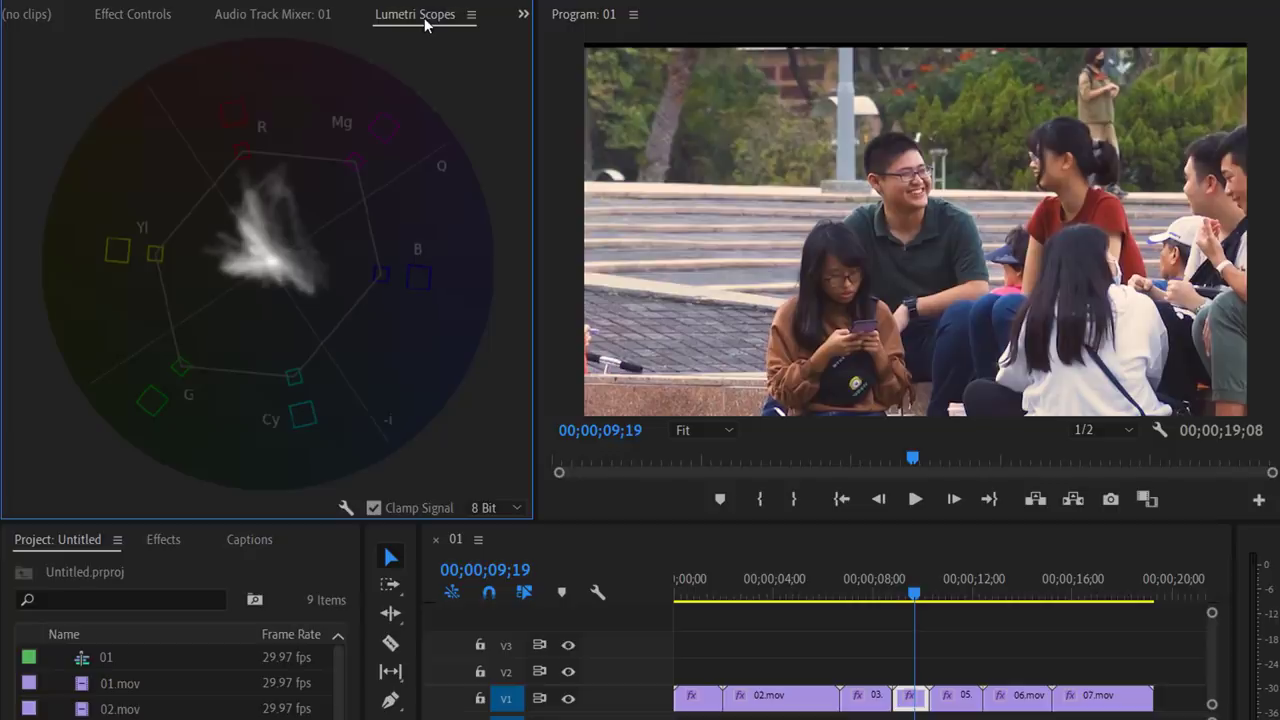
click(119, 14)
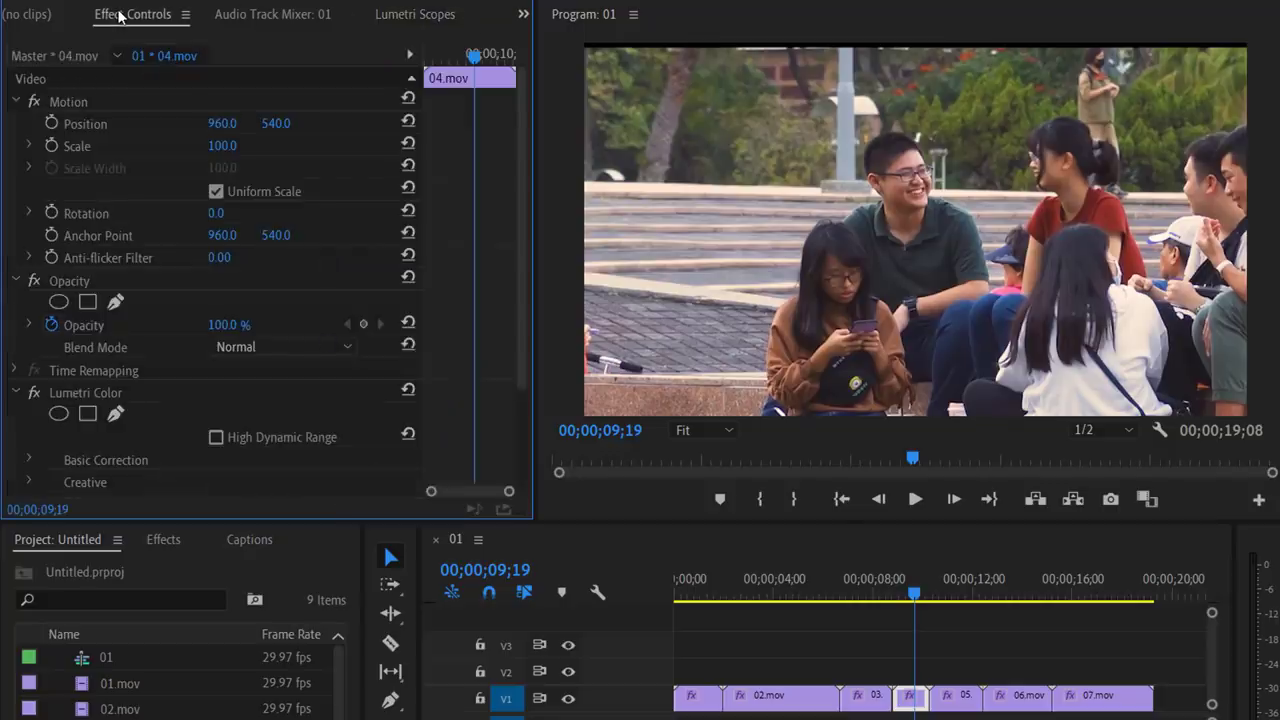
click(115, 301)
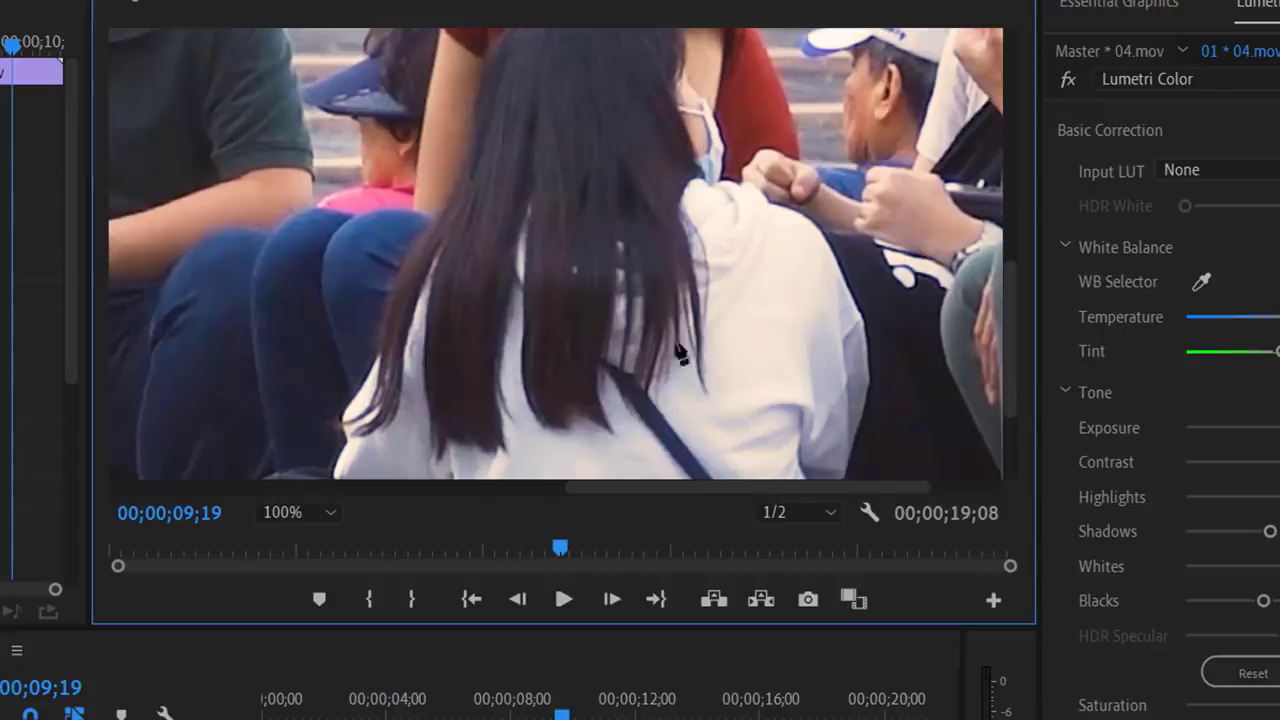
click(746, 284)
click(717, 340)
click(763, 387)
click(799, 306)
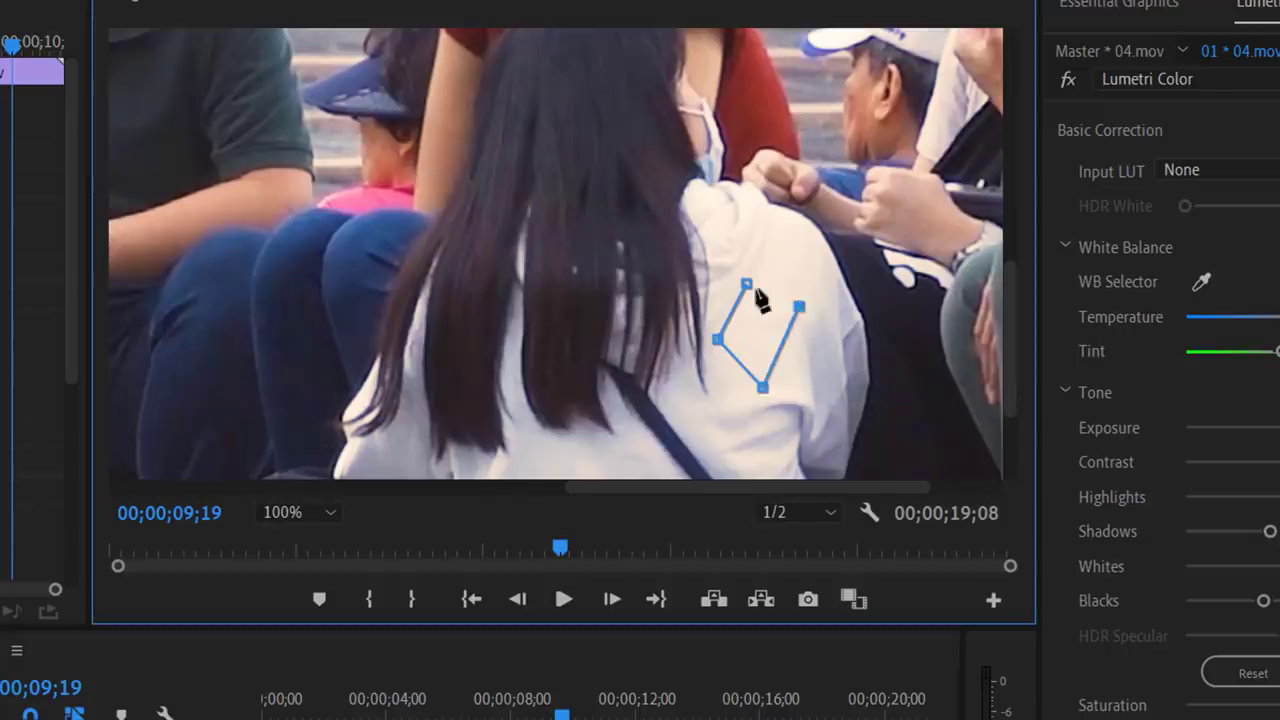
click(746, 284)
click(460, 69)
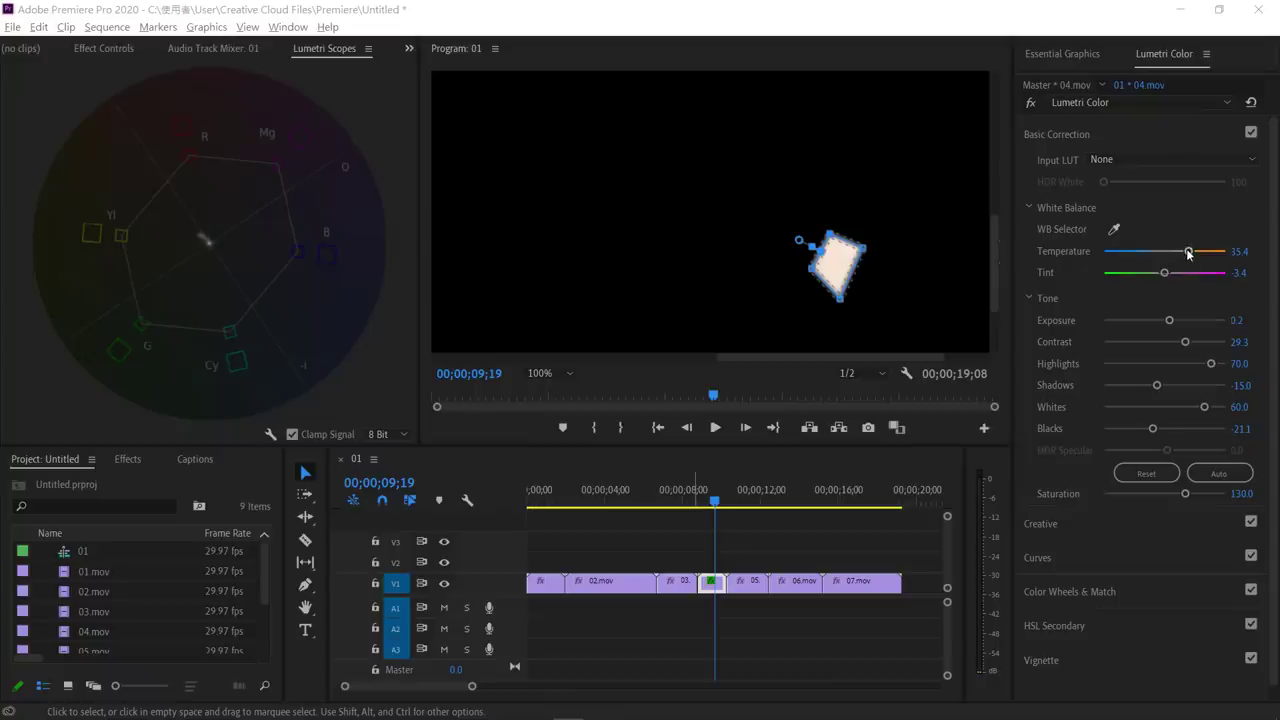
drag(1188, 253, 1177, 256)
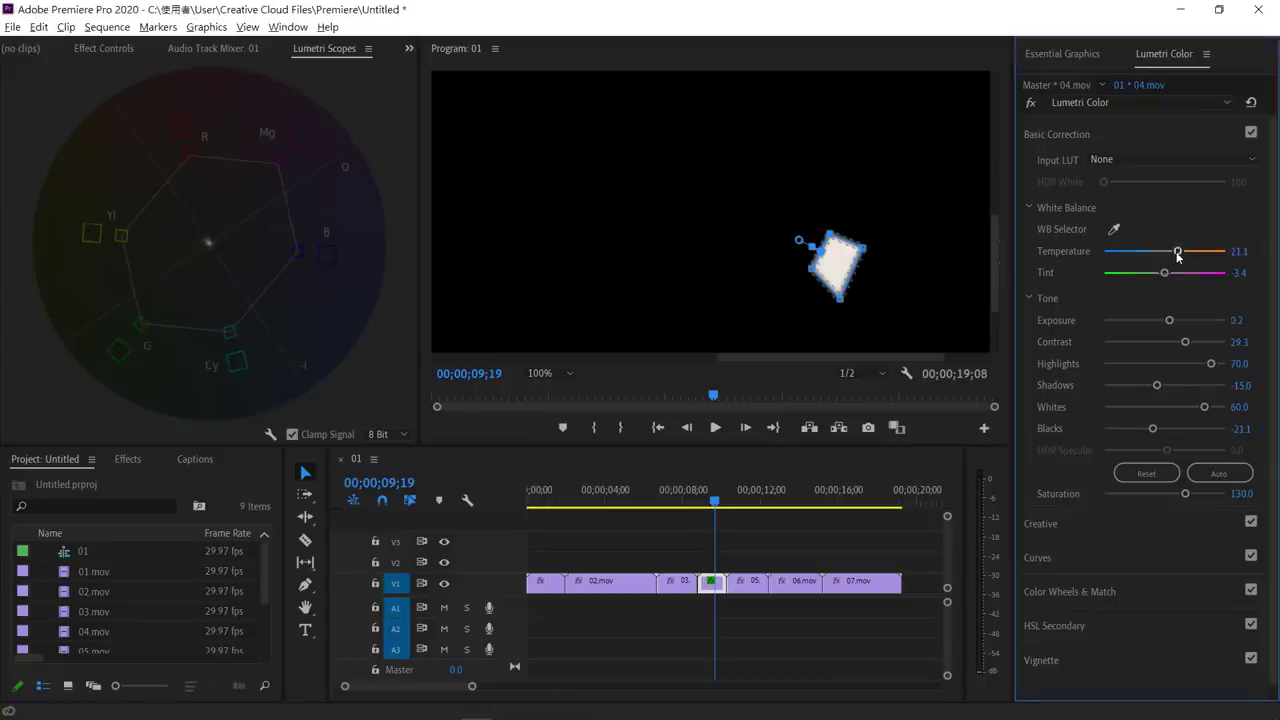
Delete that mask and draw a three-point triangle mask around the man's forearm.
click(104, 48)
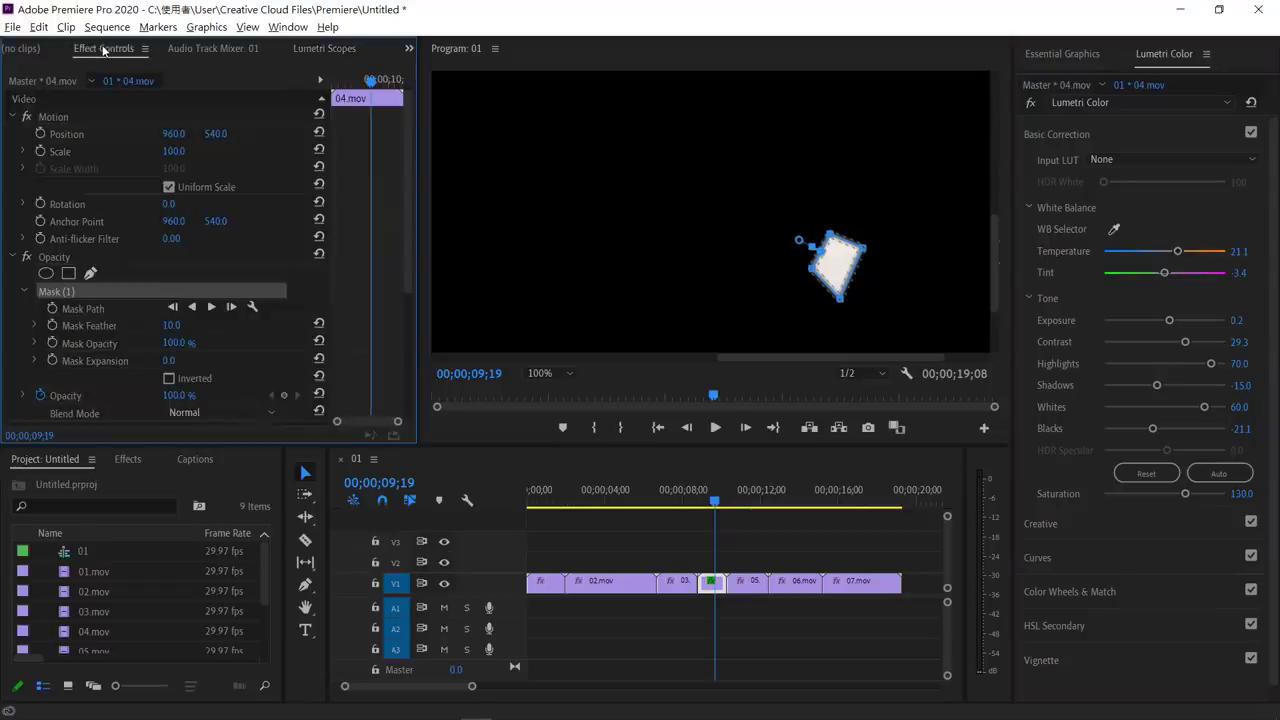
key(Delete)
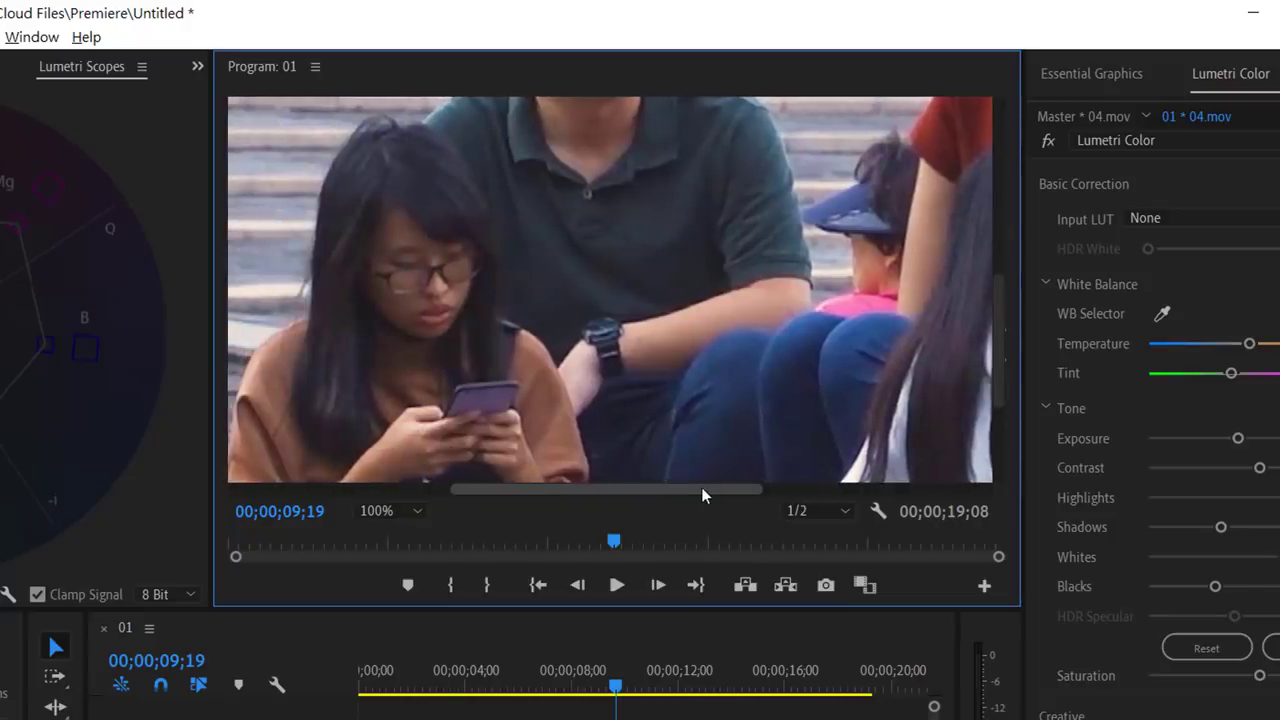
click(660, 322)
click(668, 348)
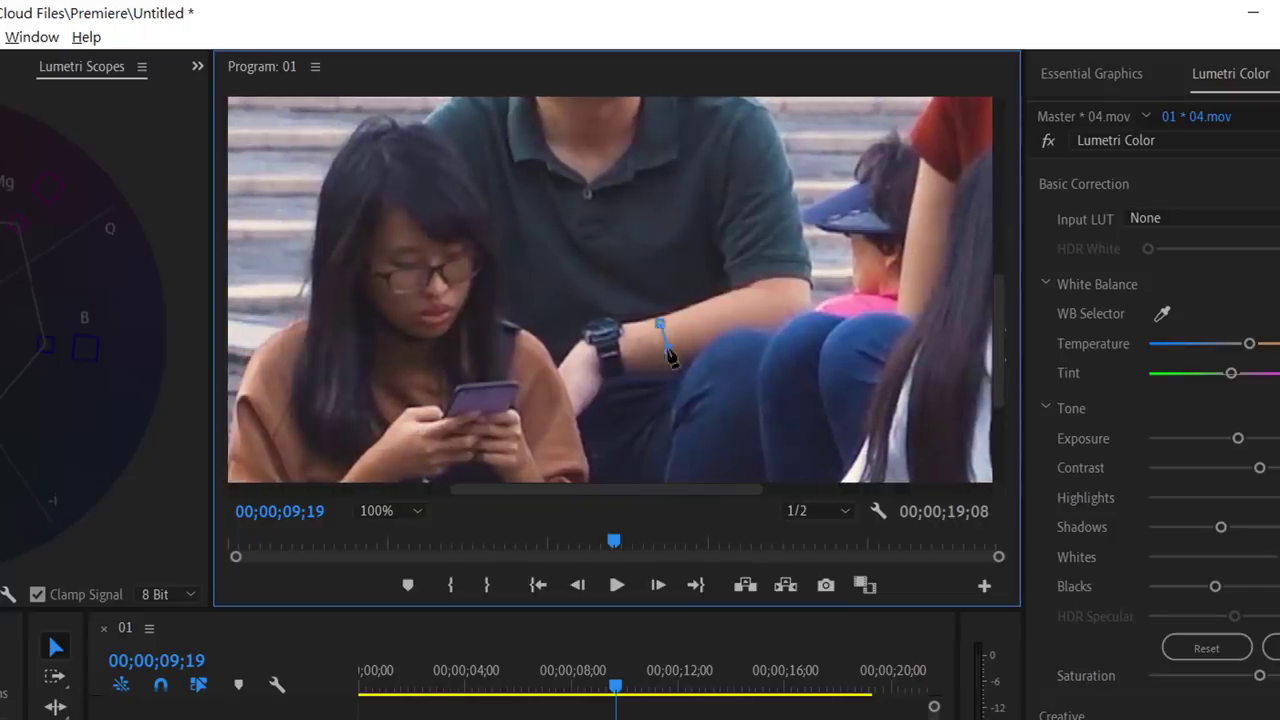
click(777, 300)
click(660, 322)
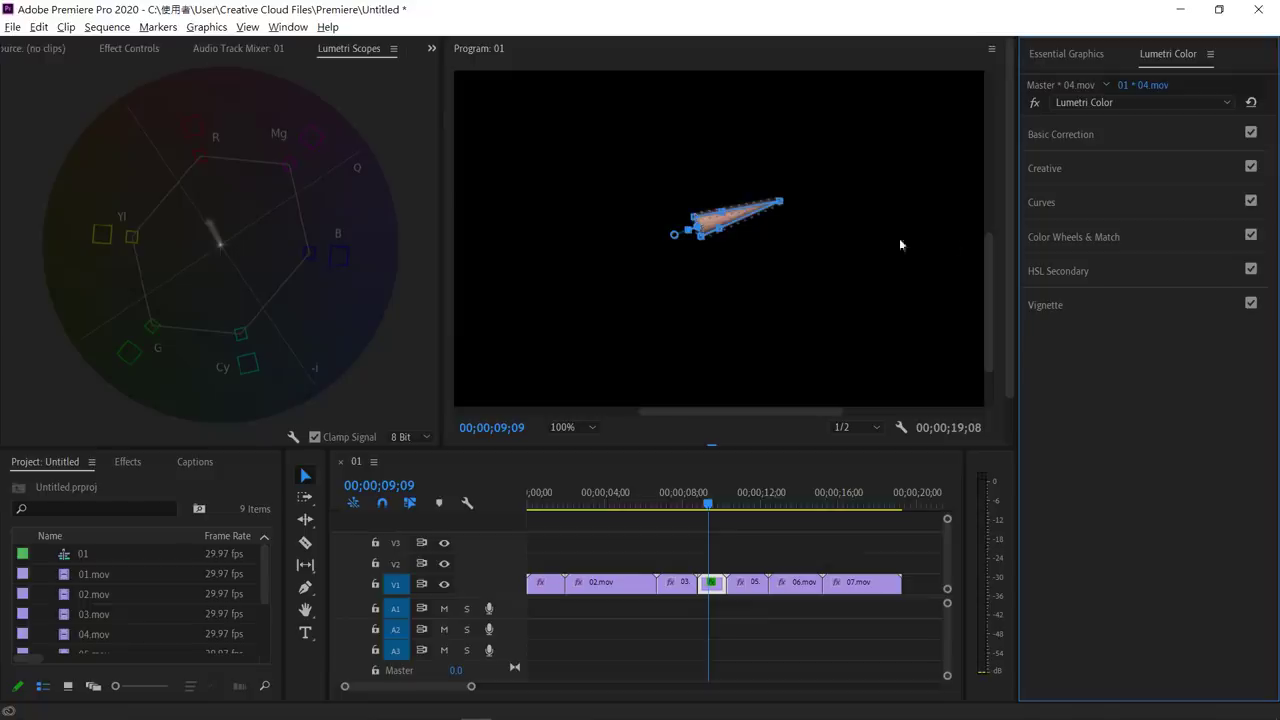
Sample the forearm skin into the Hue vs Hue curve and nudge its middle point, ending near the baseline.
click(1116, 199)
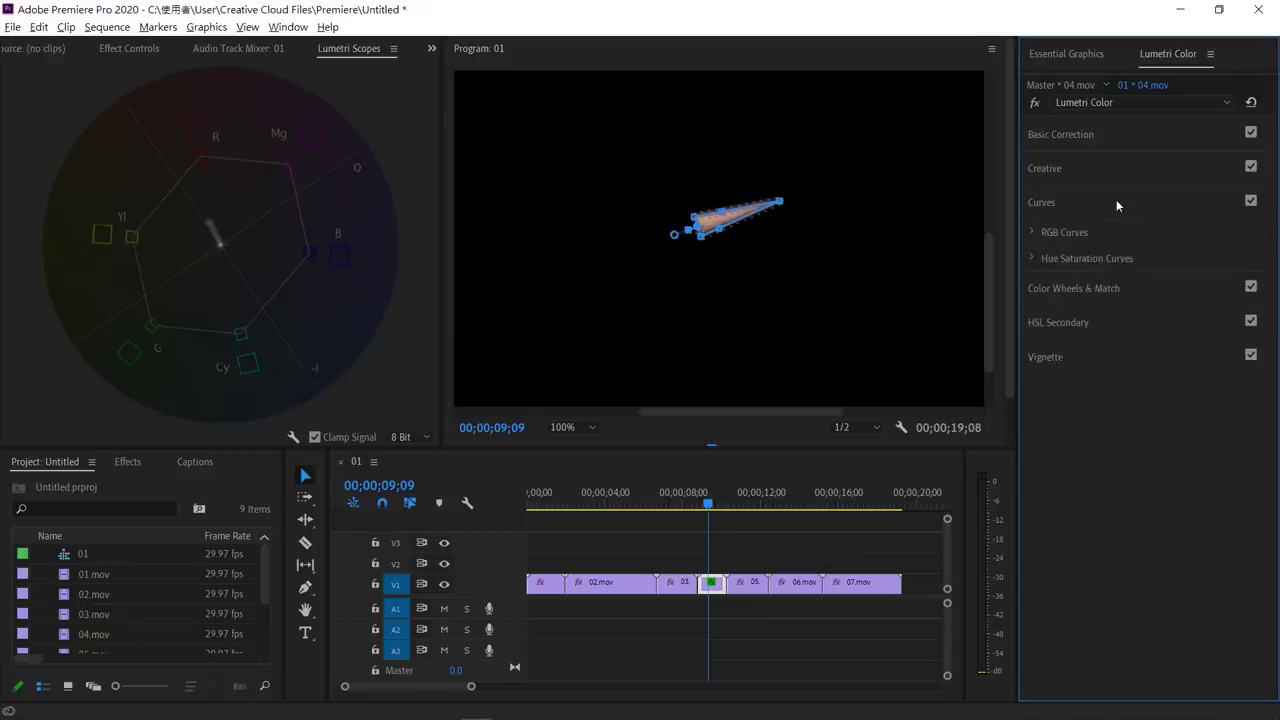
click(1118, 258)
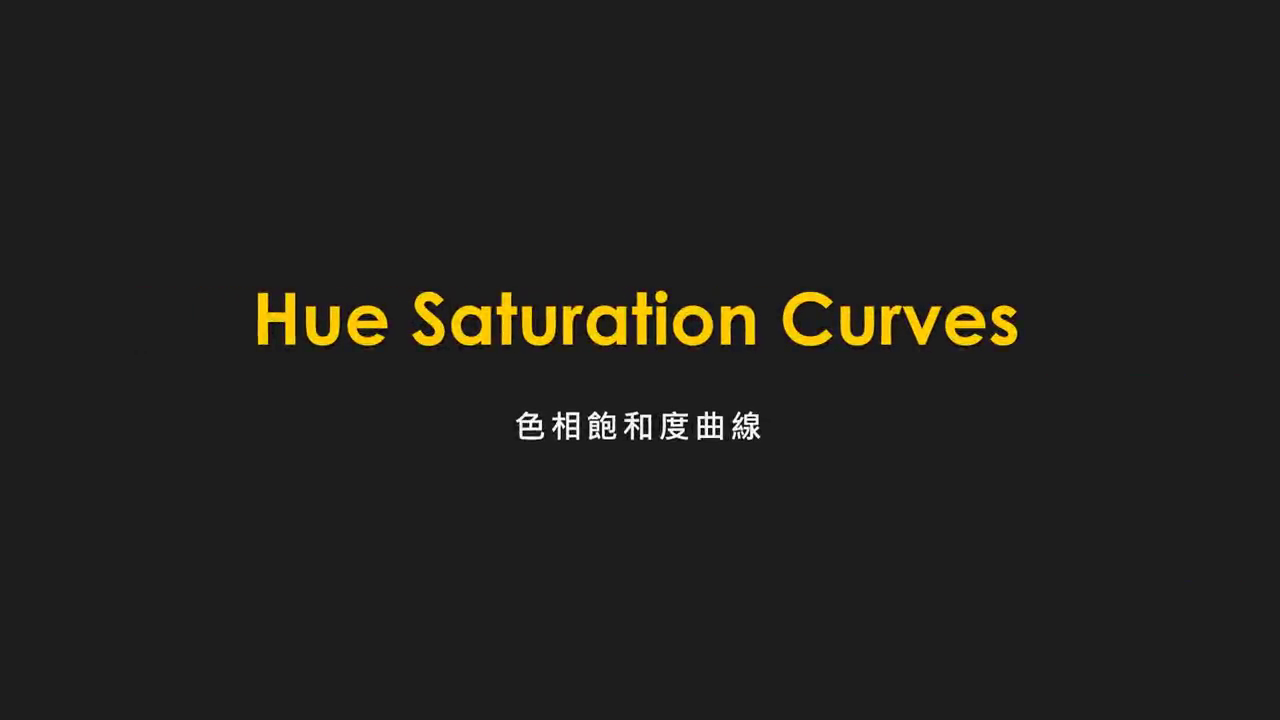
scroll(1140, 400, down, 5)
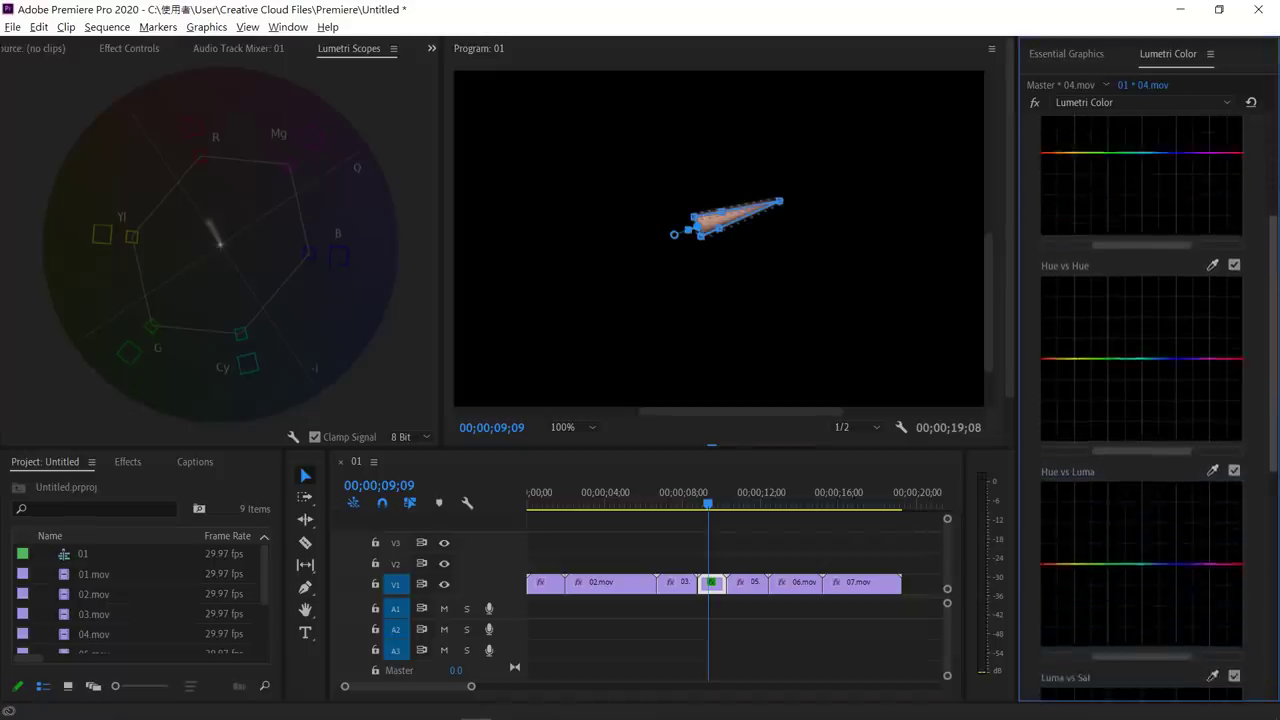
scroll(1140, 400, down, 1)
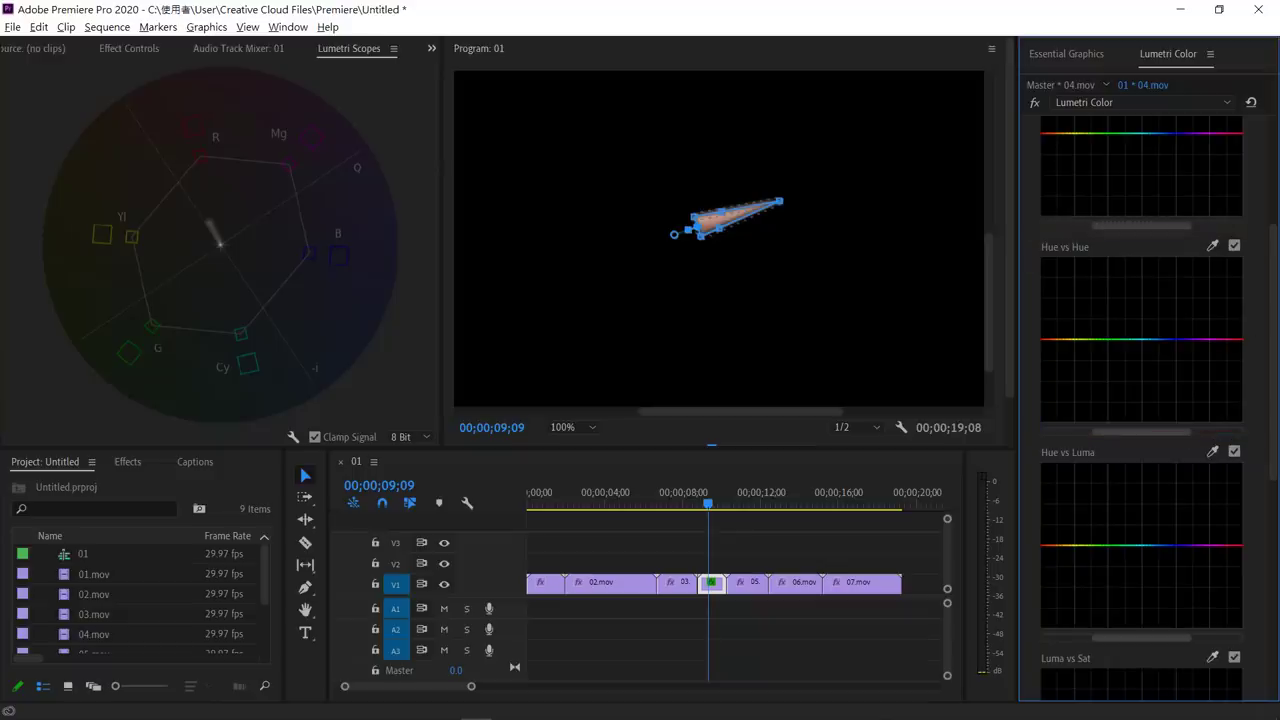
click(1213, 245)
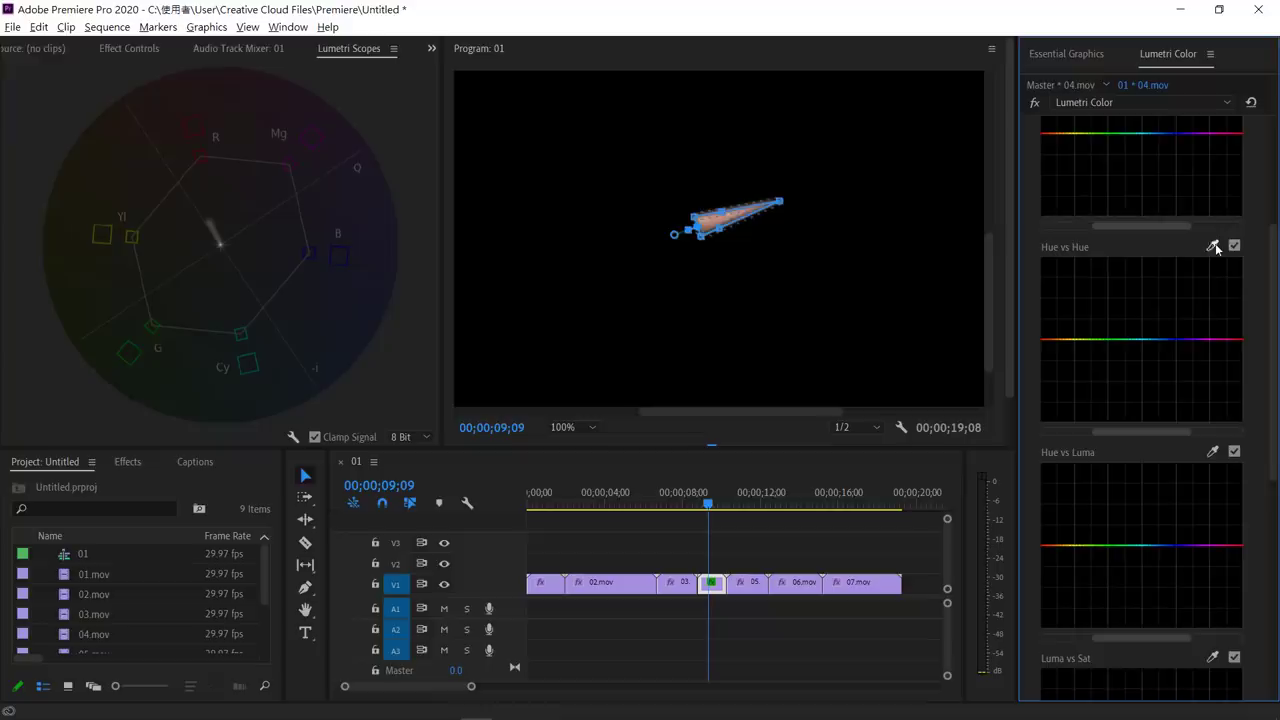
click(758, 199)
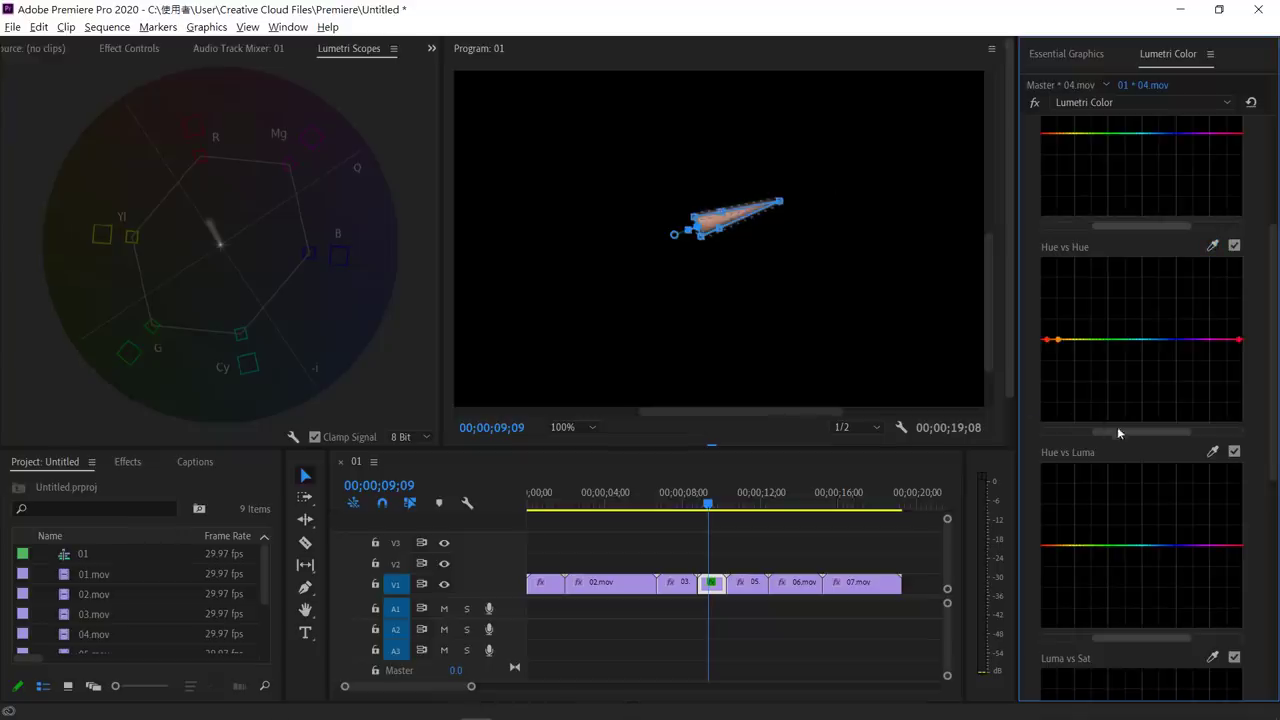
drag(1117, 426, 1011, 424)
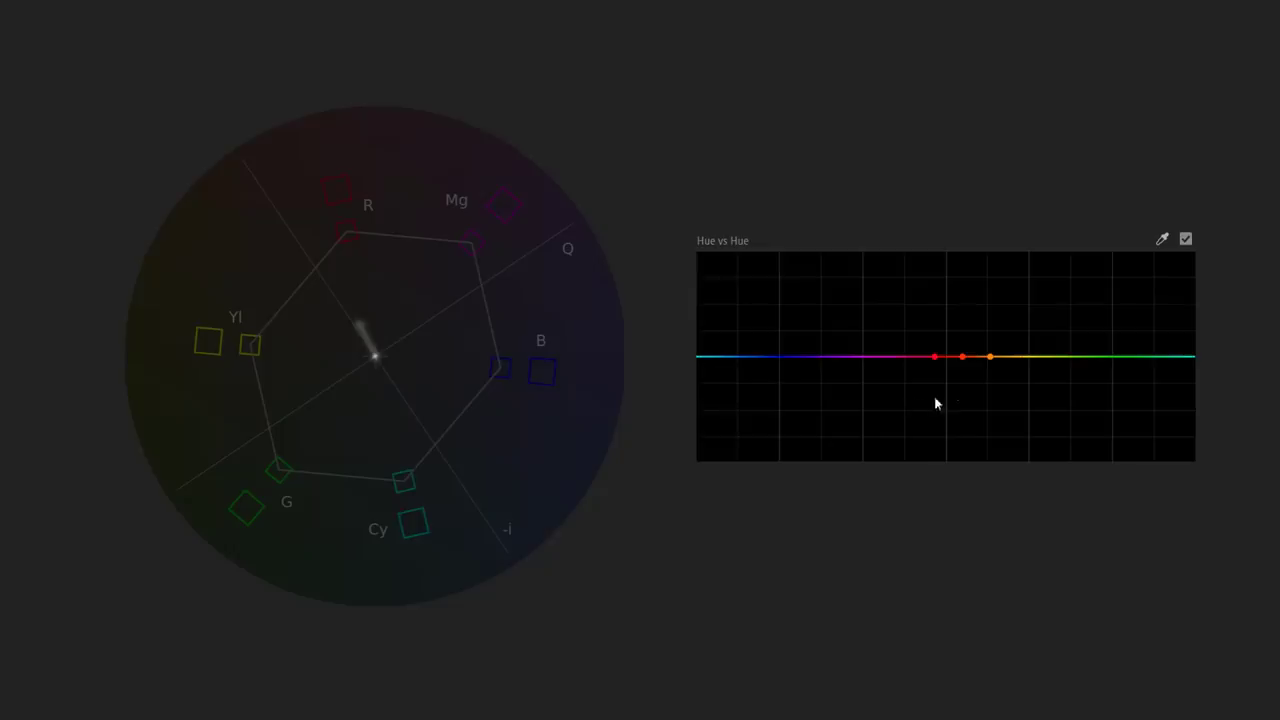
drag(1148, 339, 1149, 328)
mouse_move(971, 350)
mouse_down()
mouse_move(971, 316)
mouse_move(964, 406)
mouse_up()
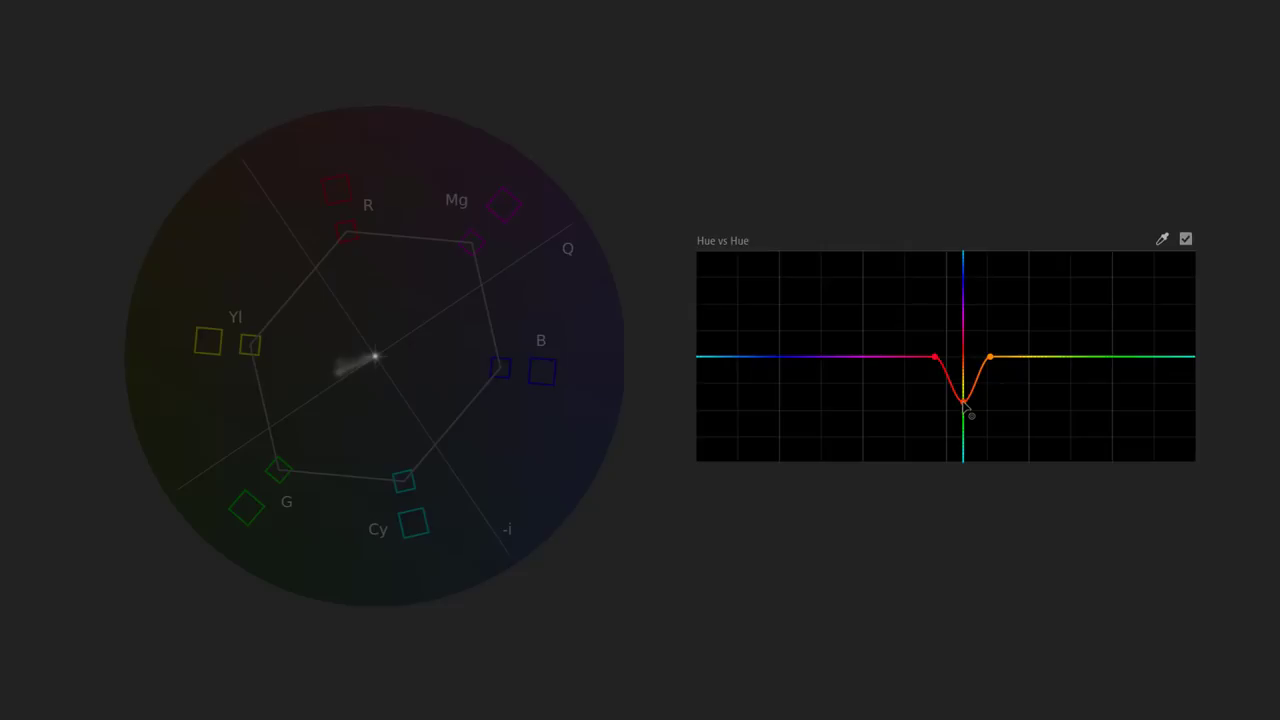
drag(965, 405, 965, 360)
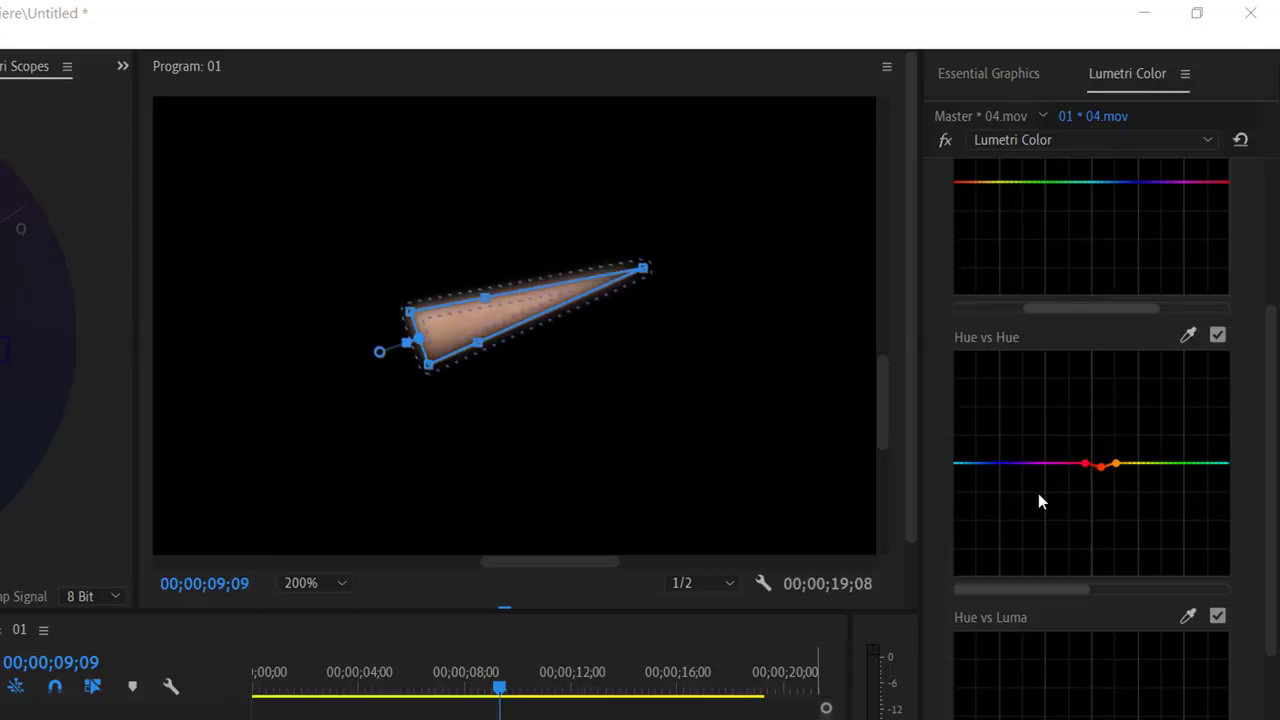
Try lowering skin saturation with a sampled Hue vs Sat point, then reset that curve to flat.
scroll(1038, 493, up, 5)
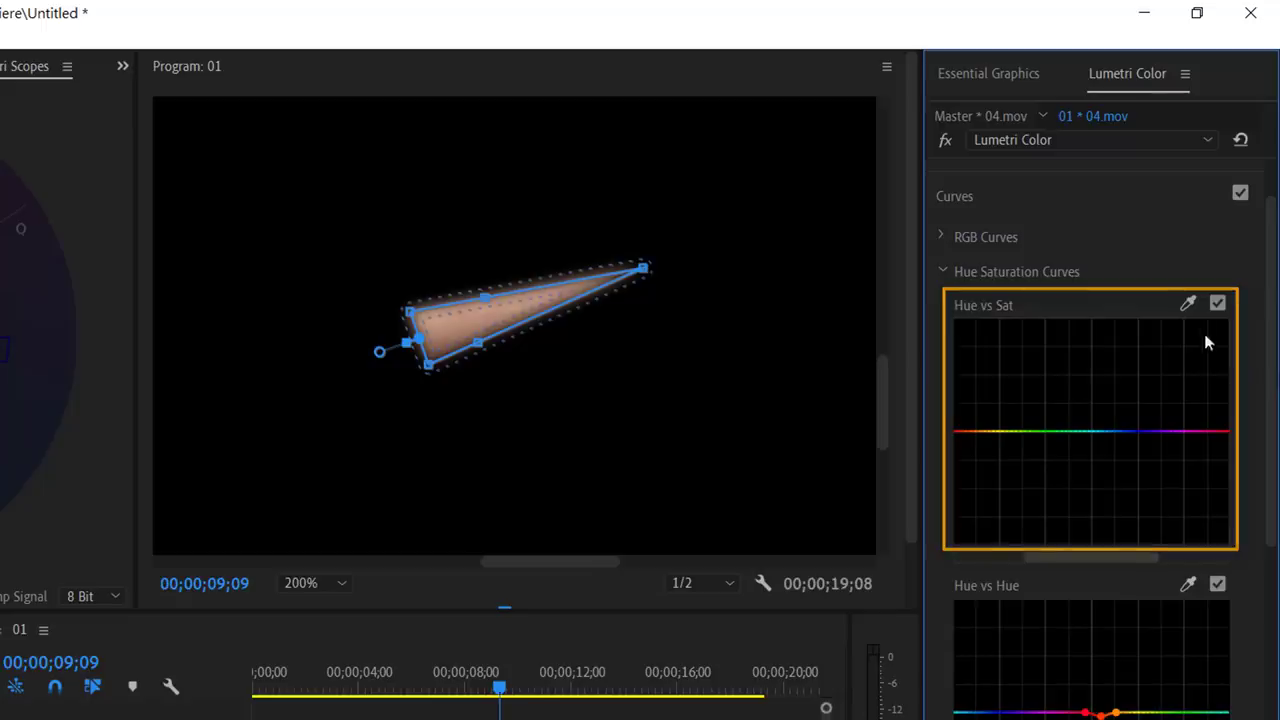
click(1188, 303)
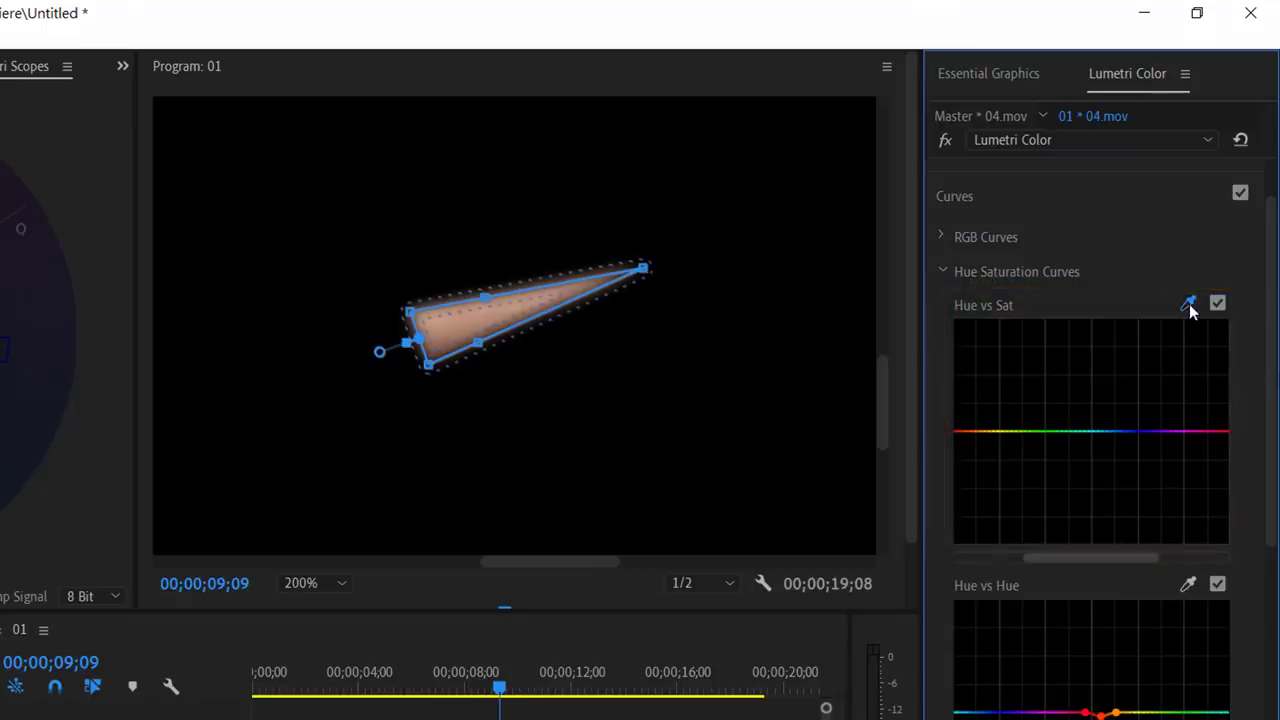
click(466, 314)
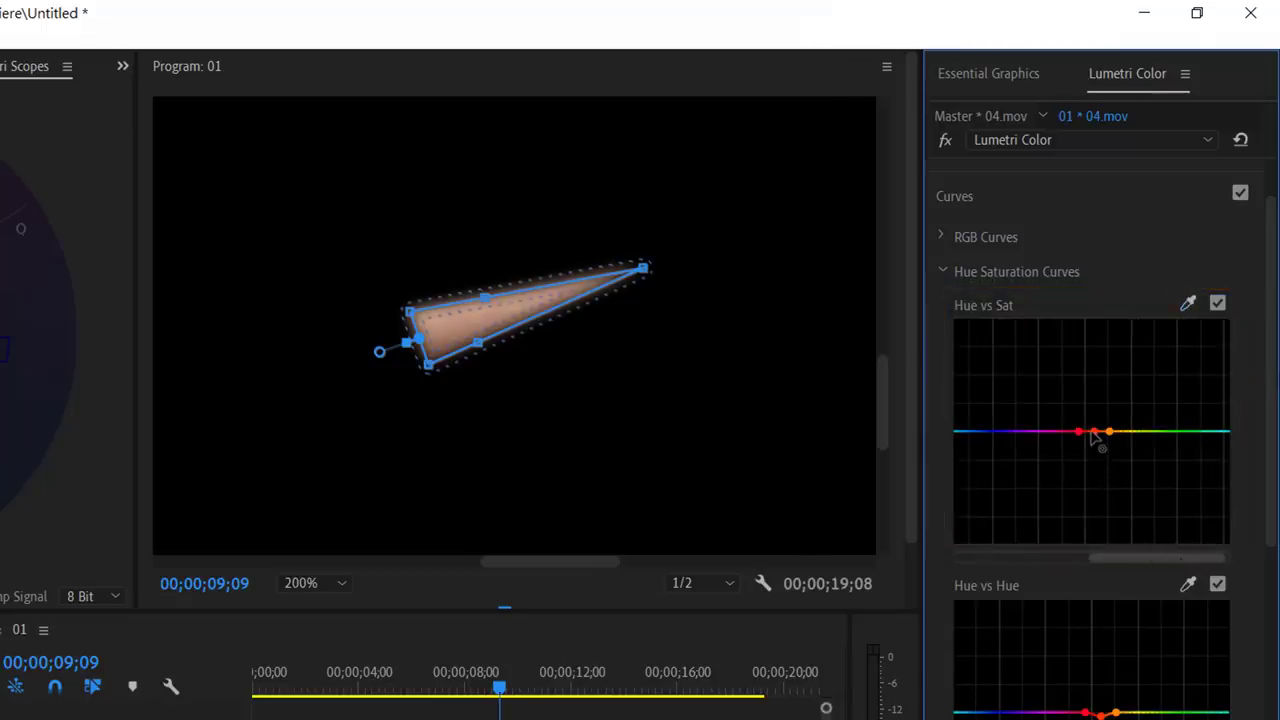
drag(1093, 433, 1094, 490)
double_click(1157, 482)
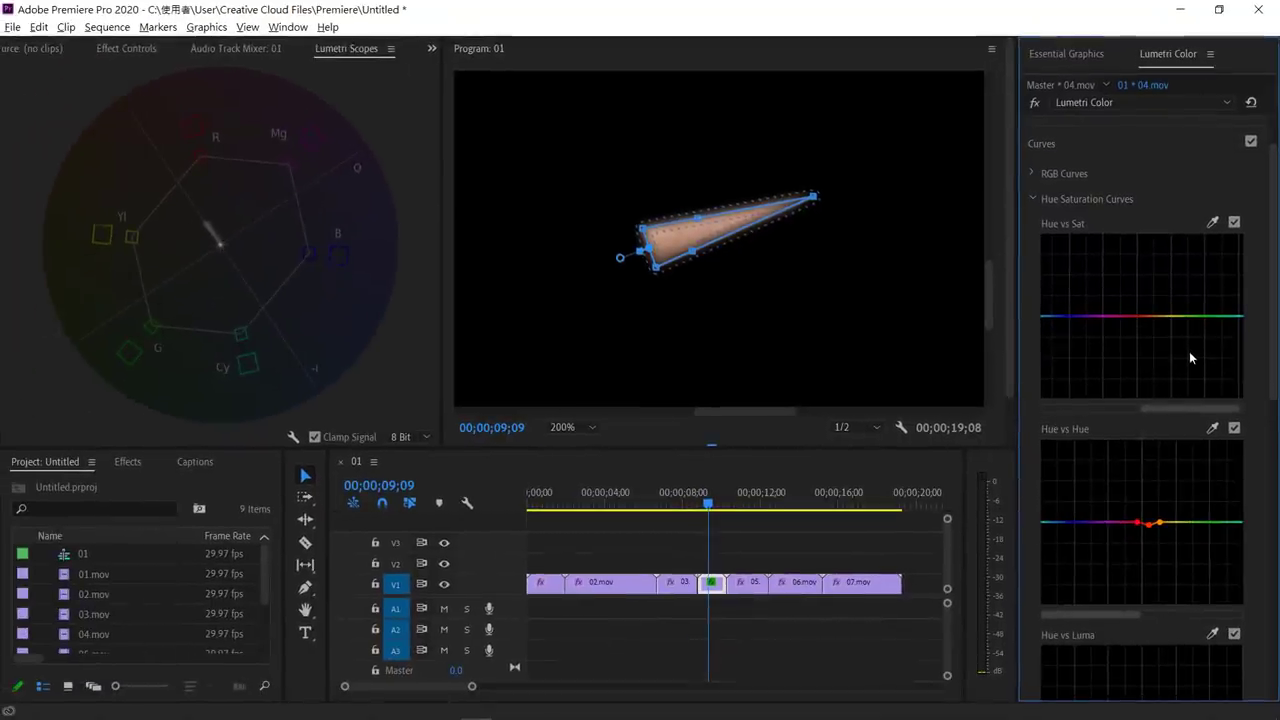
Bypass and restore the Lumetri grade to compare, then jump to 05.mov at 00;00;11;00.
click(110, 49)
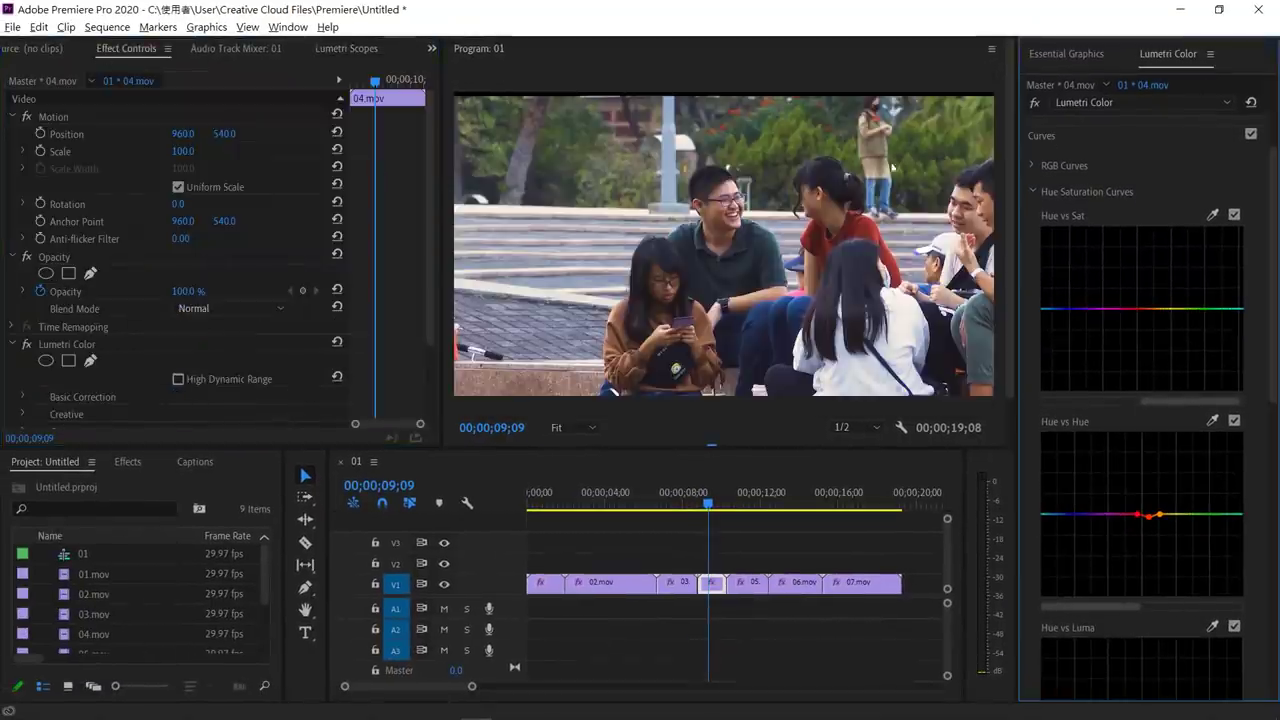
click(1036, 103)
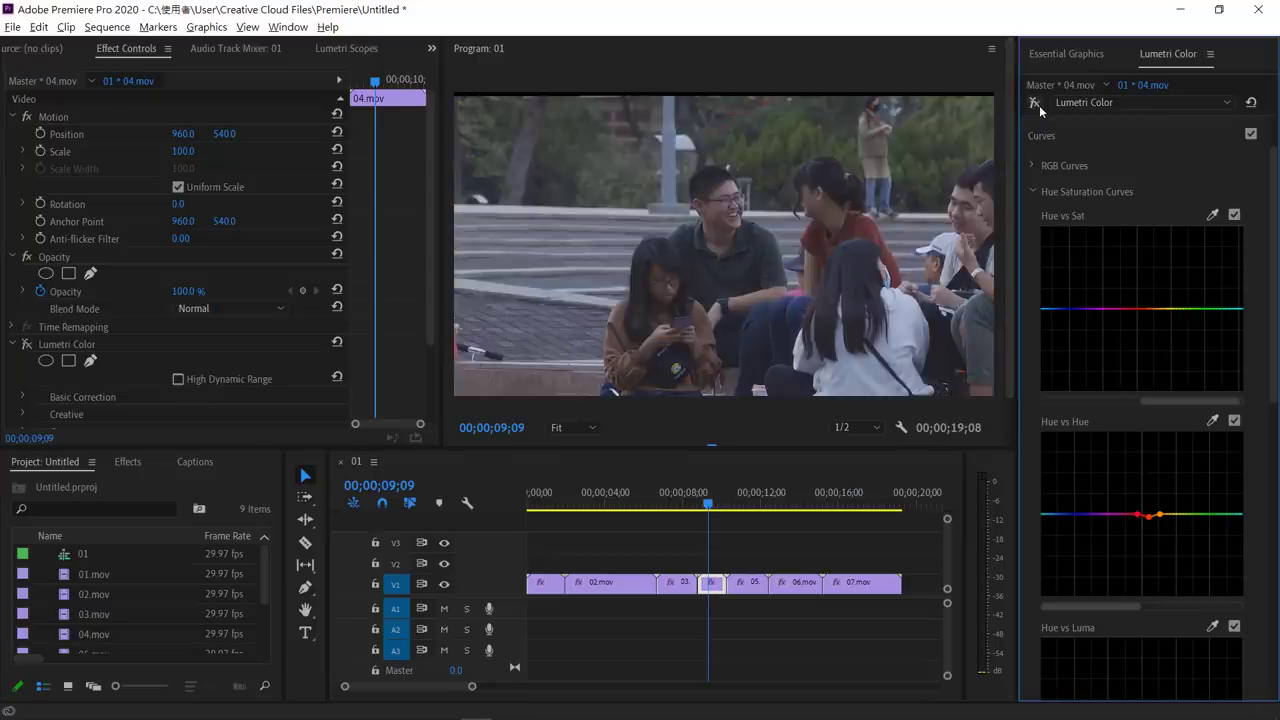
click(1039, 105)
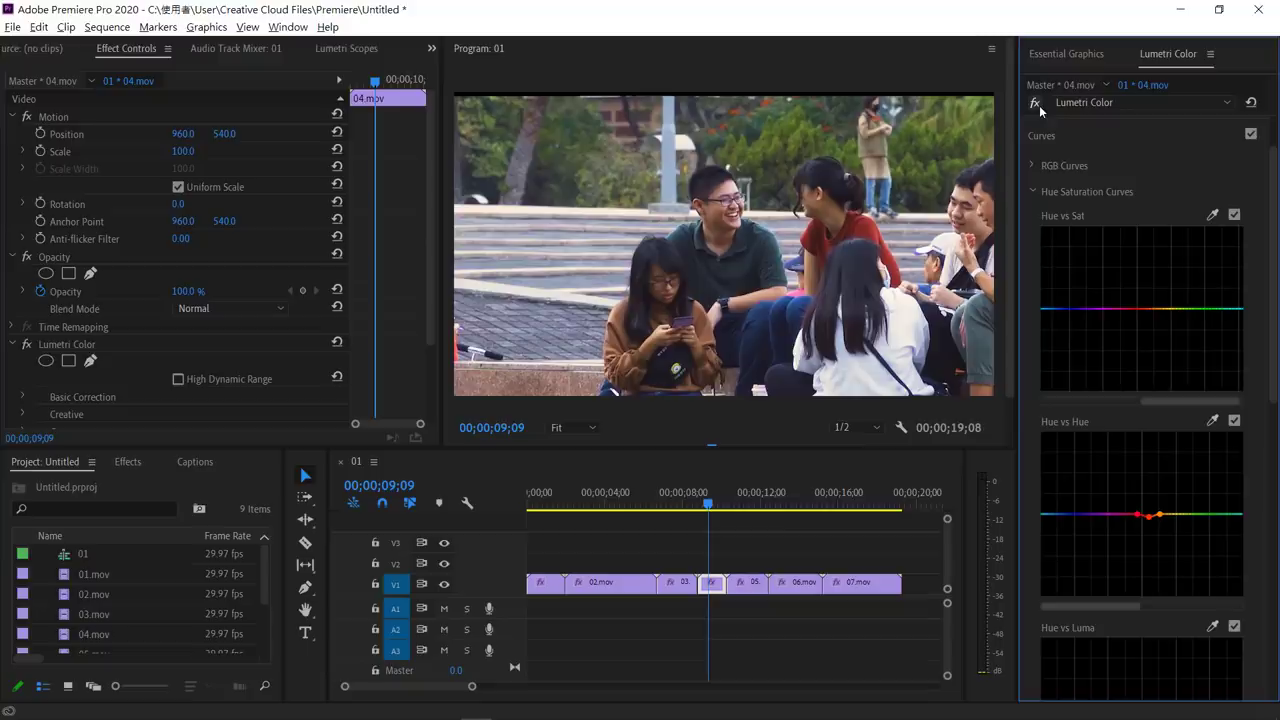
click(742, 505)
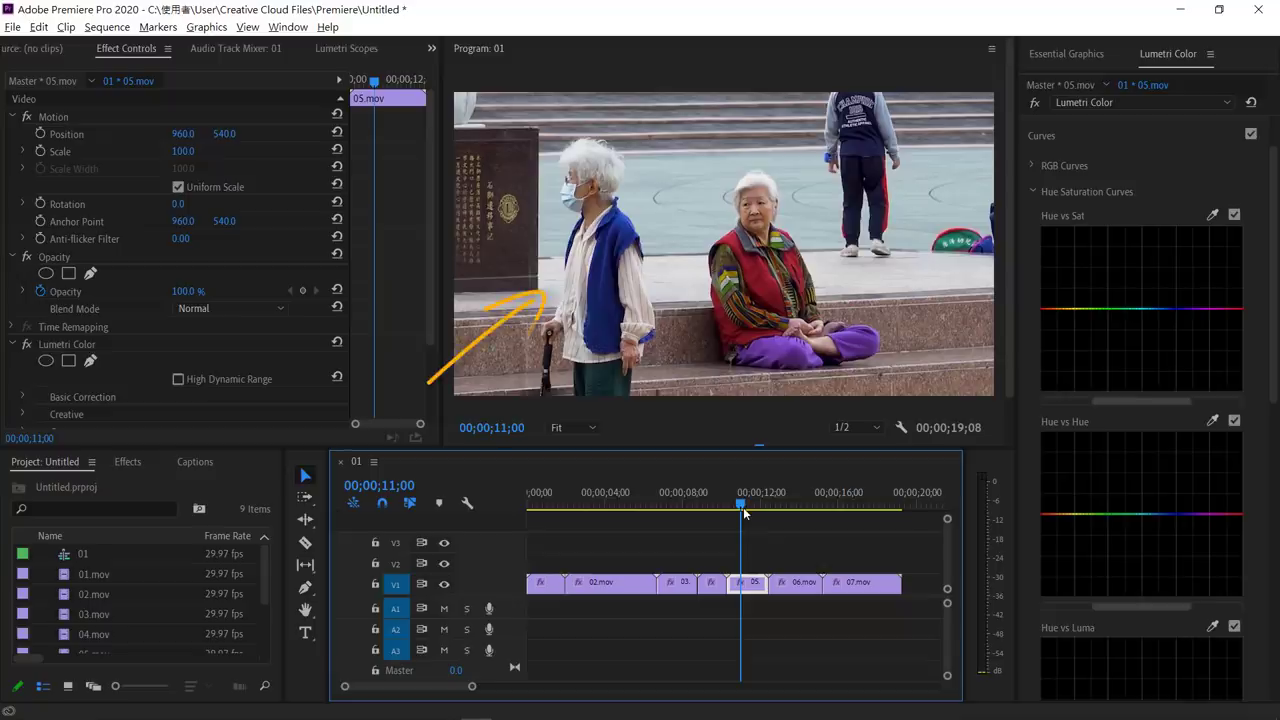
Sample the woman's blue vest in 05.mov and bend the Hue vs Hue curve to turn it green, comparing before and after.
scroll(1211, 288, down, 3)
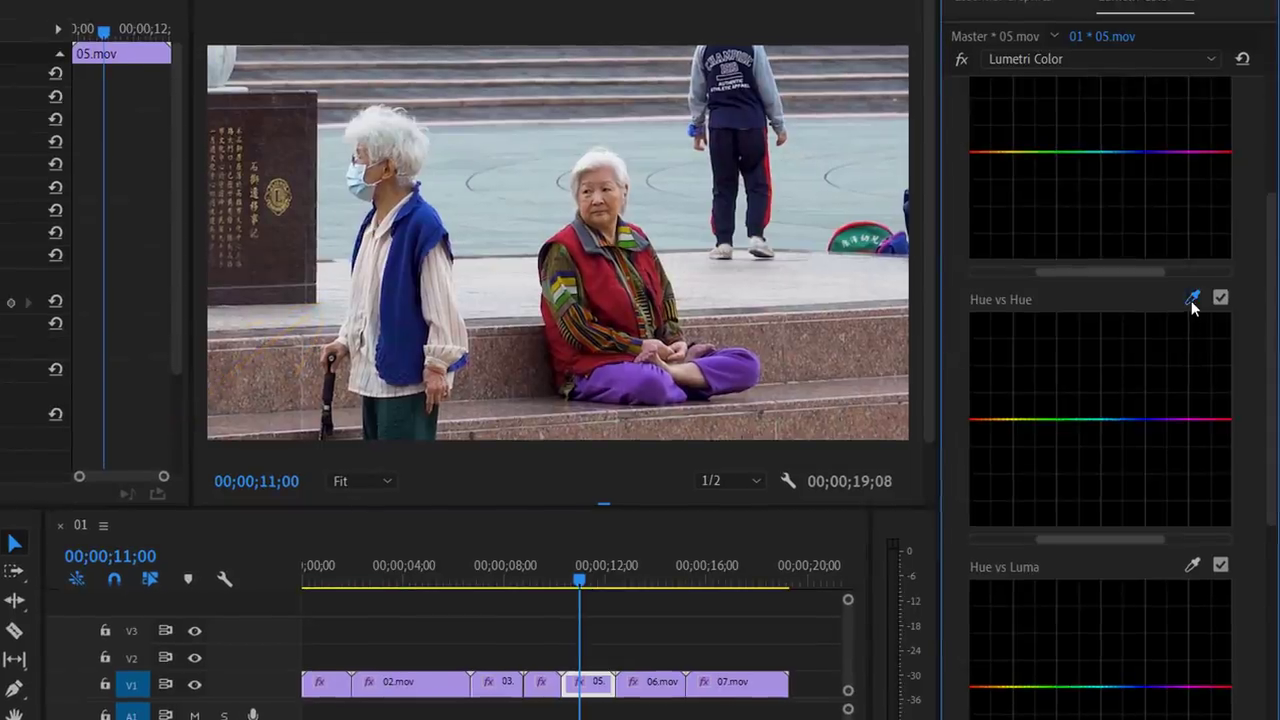
click(1191, 300)
click(438, 213)
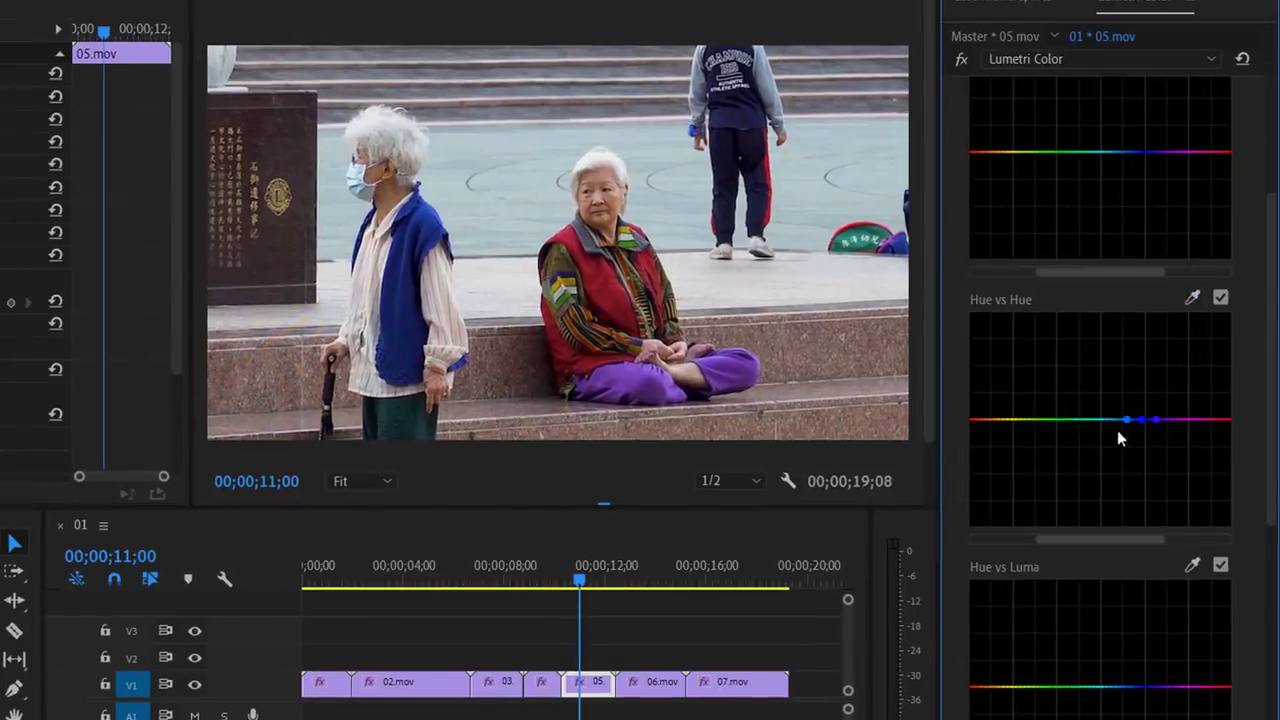
drag(1143, 419, 1142, 351)
click(1221, 298)
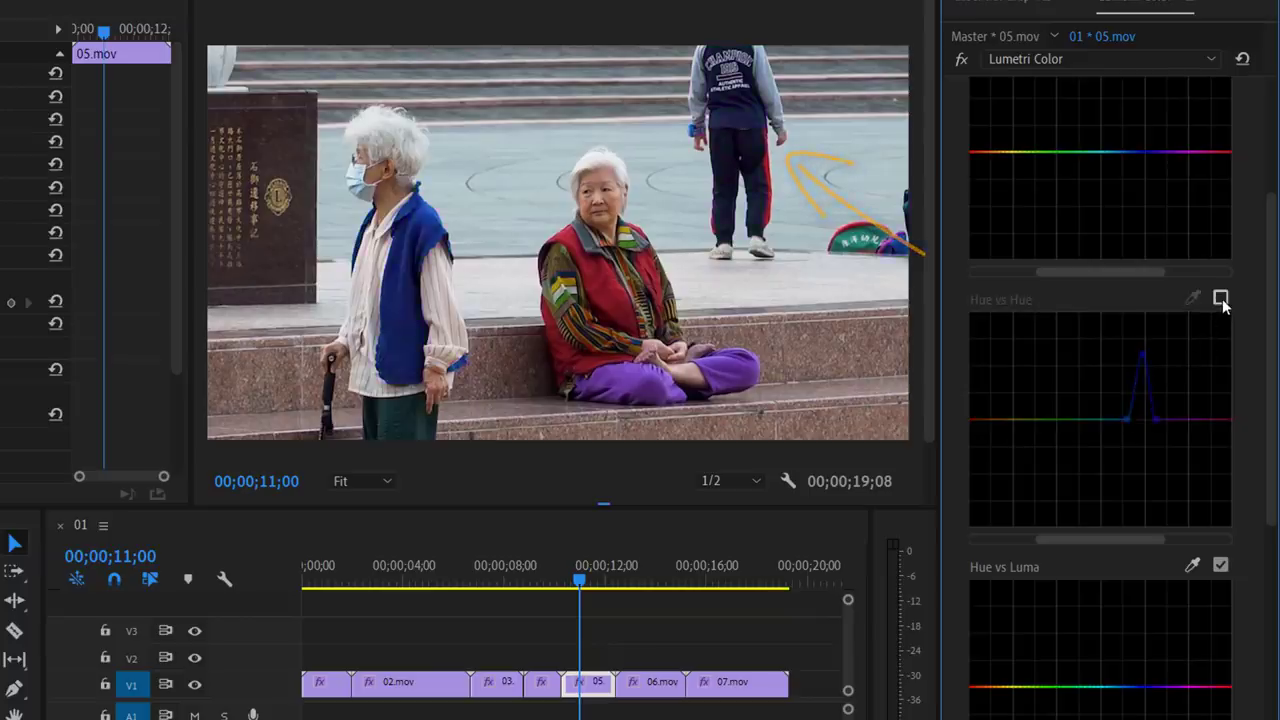
click(1221, 298)
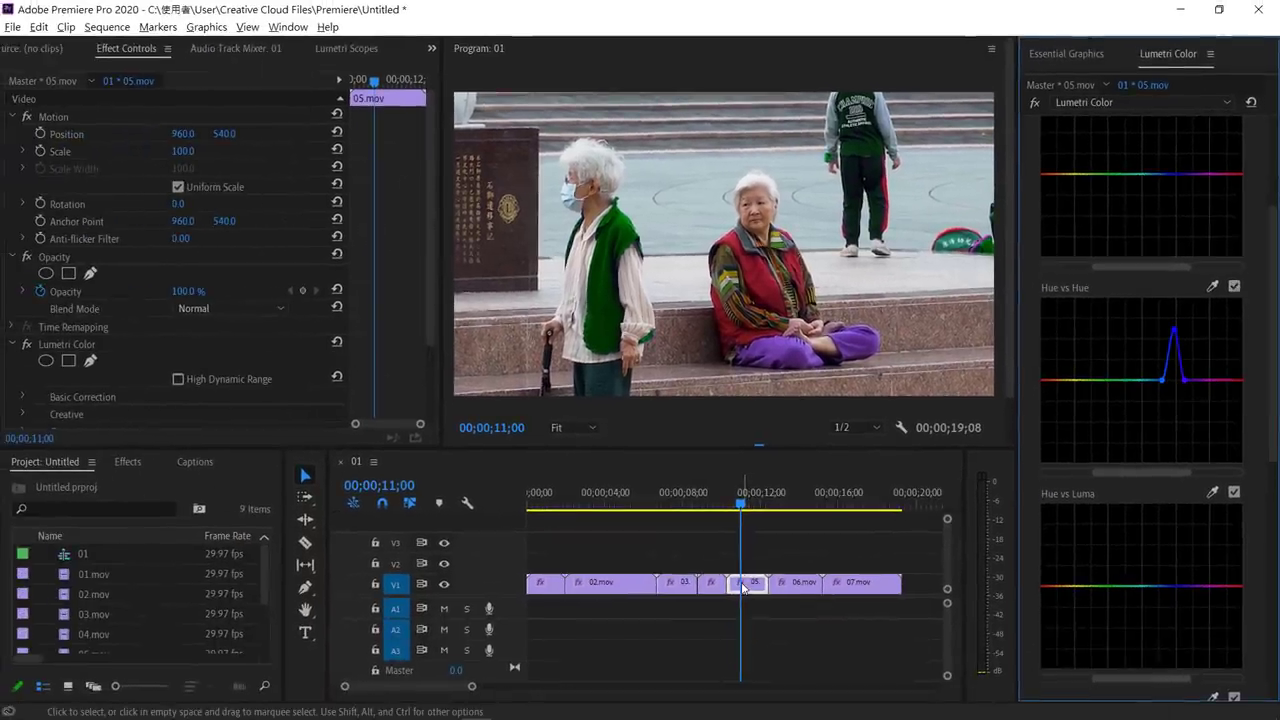
Stack a copy of 05.mov on track V2 and disable Hue vs Hue on one copy.
drag(743, 588, 746, 562)
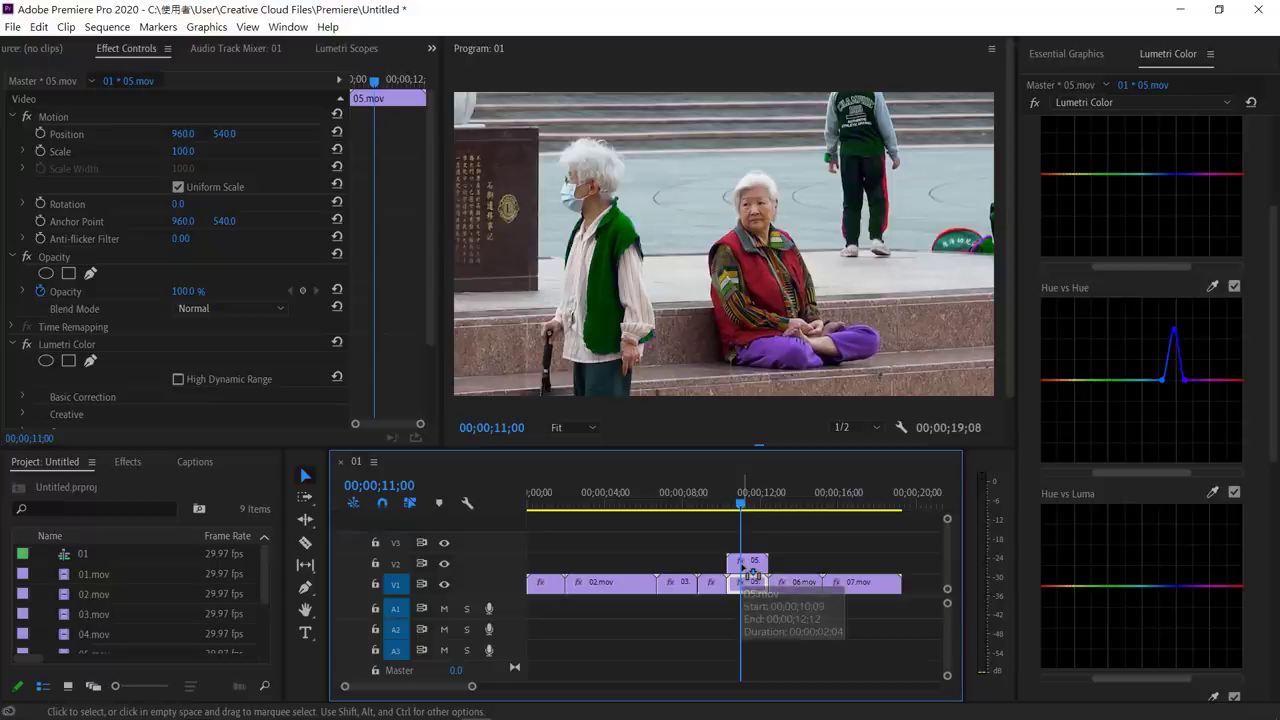
click(1234, 287)
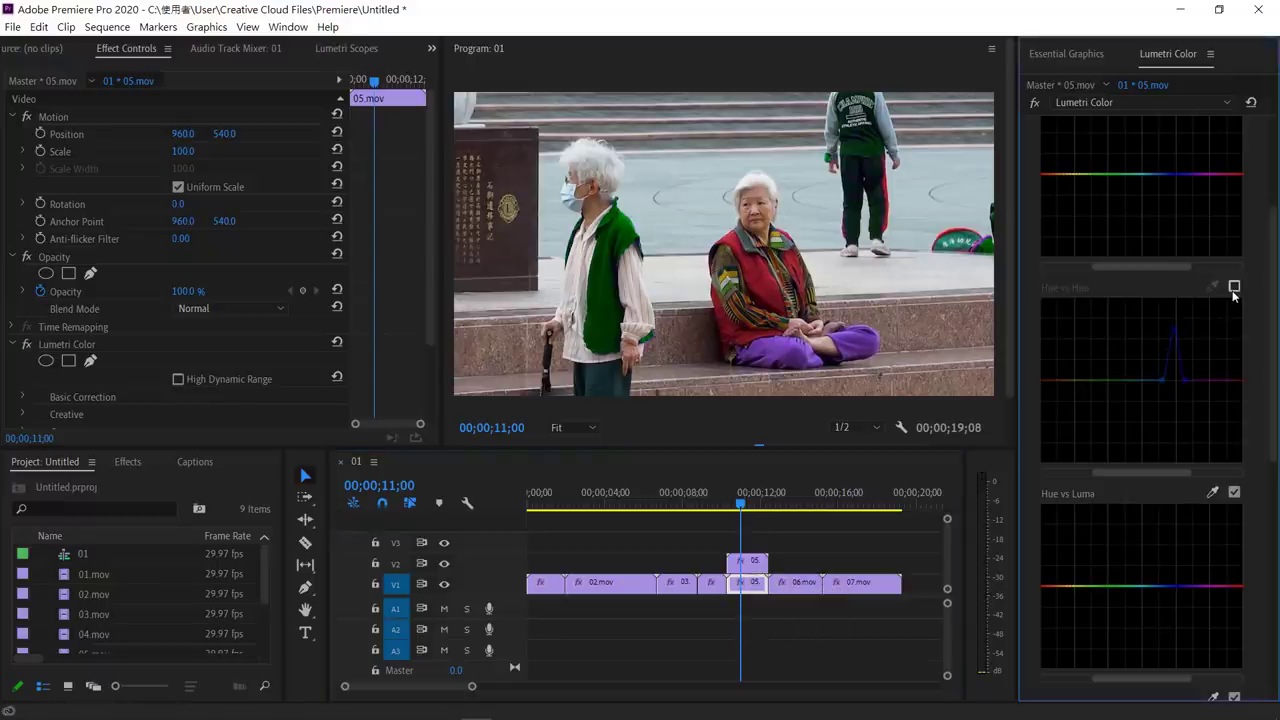
click(742, 564)
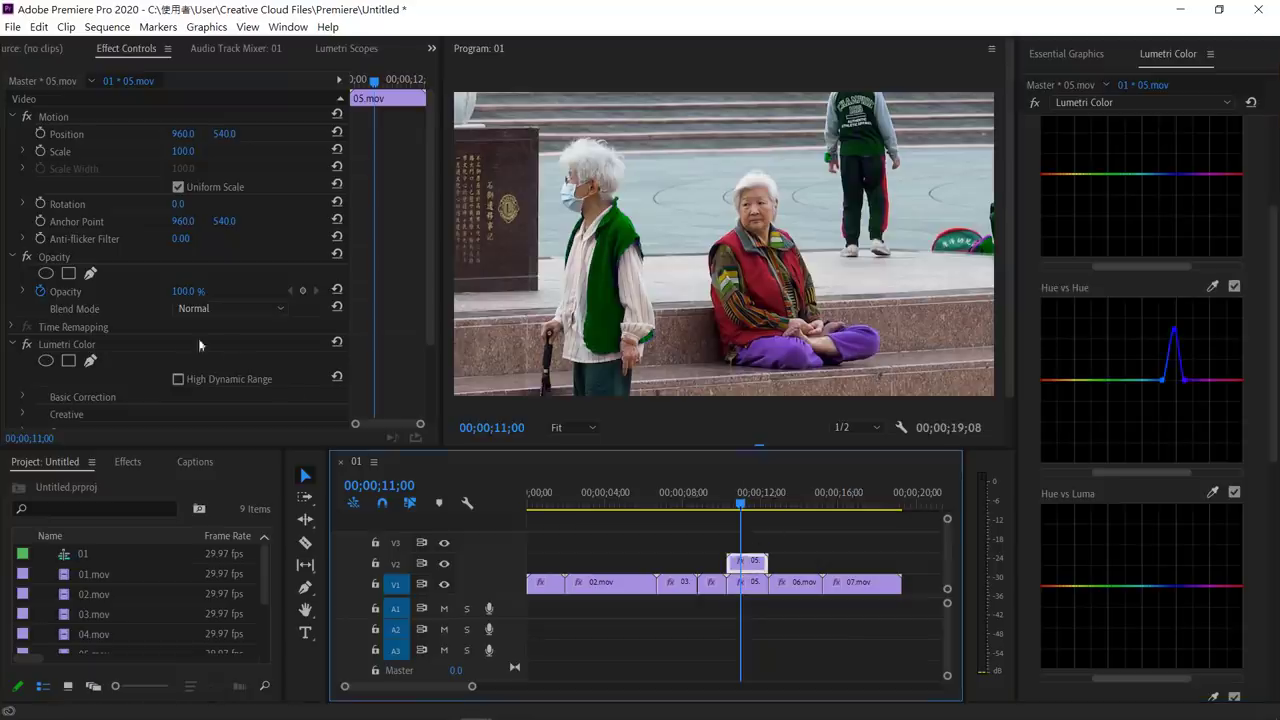
Outline the standing woman with a freeform opacity mask, then compare the hue shift off and on.
click(91, 274)
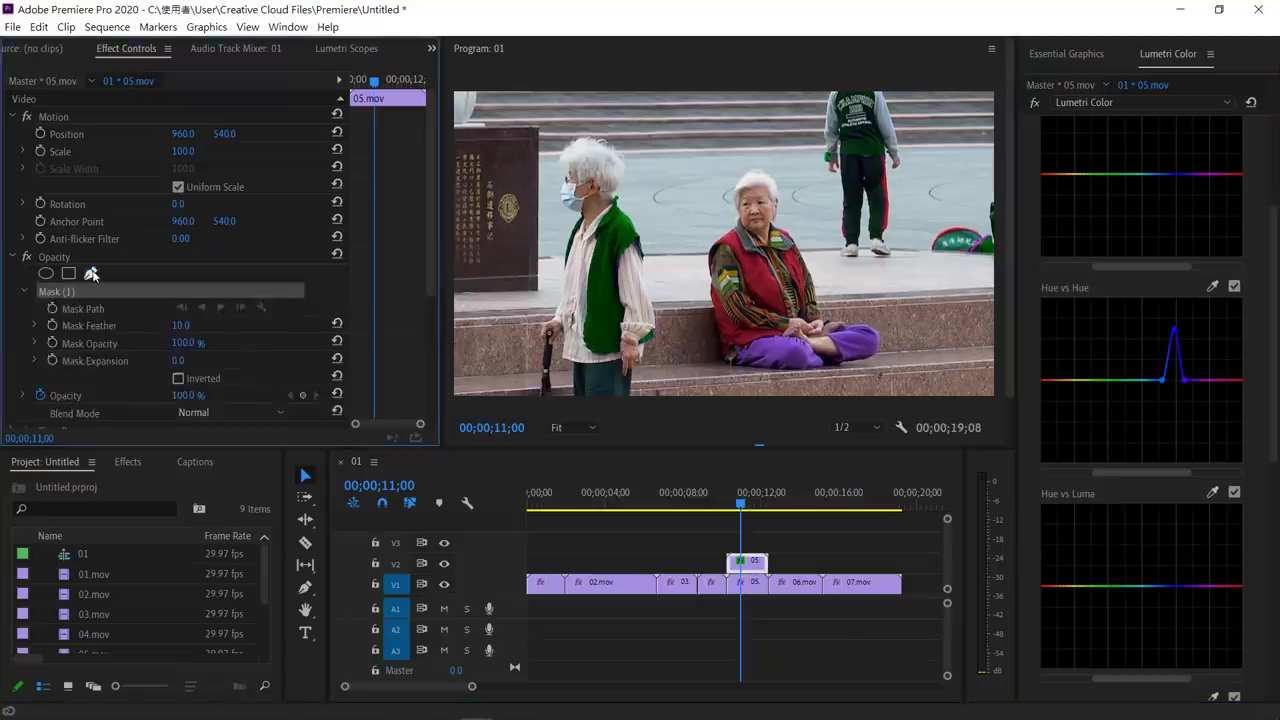
click(626, 239)
click(617, 278)
click(604, 292)
click(377, 514)
click(499, 500)
click(537, 368)
click(465, 161)
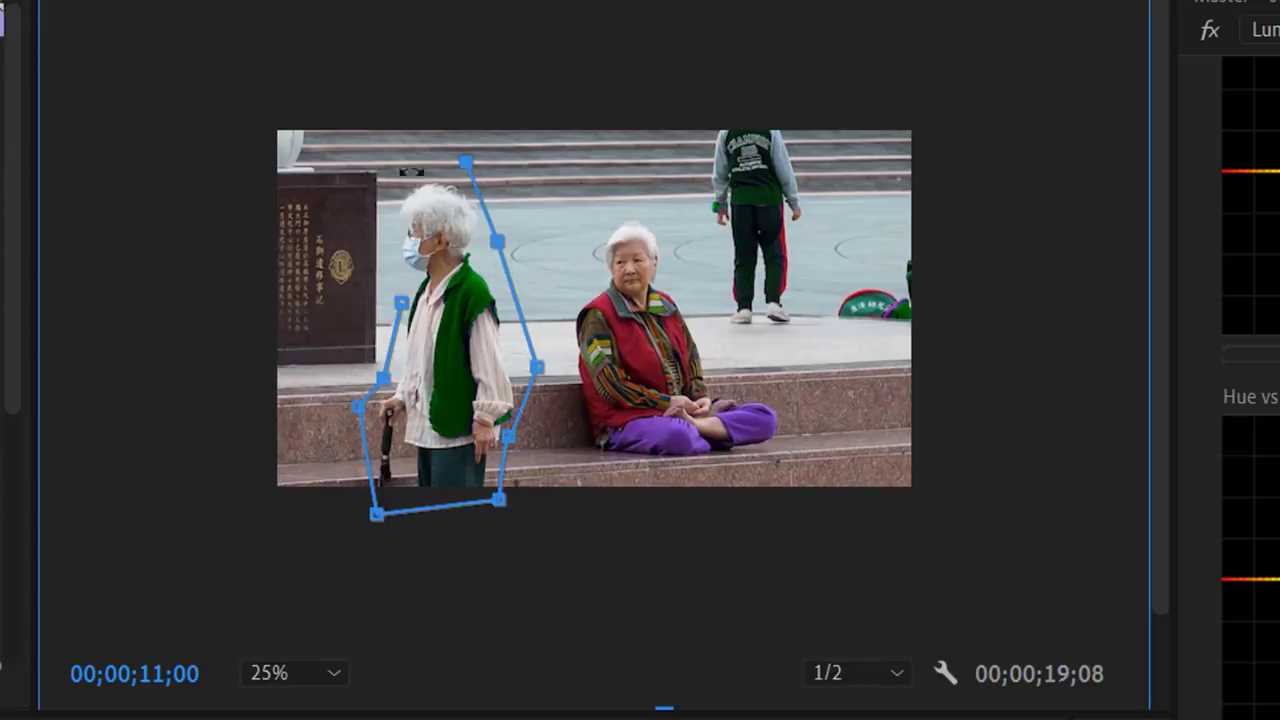
click(373, 243)
click(401, 302)
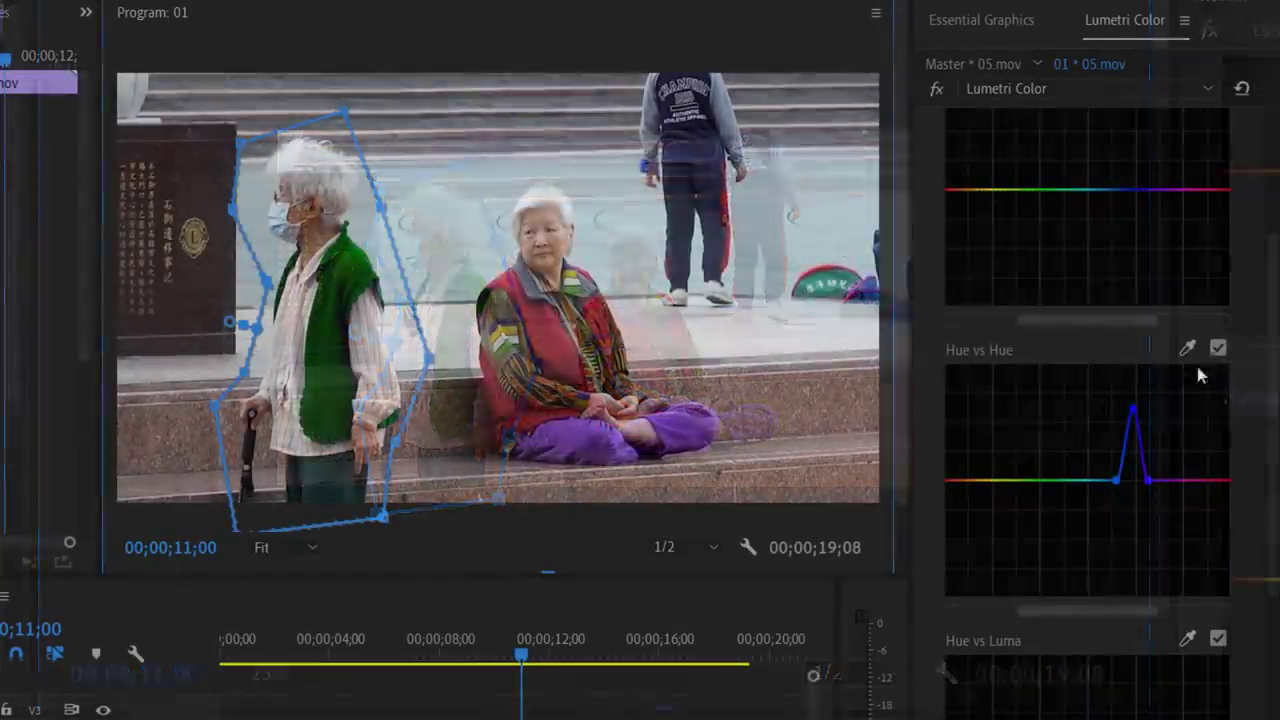
click(1218, 348)
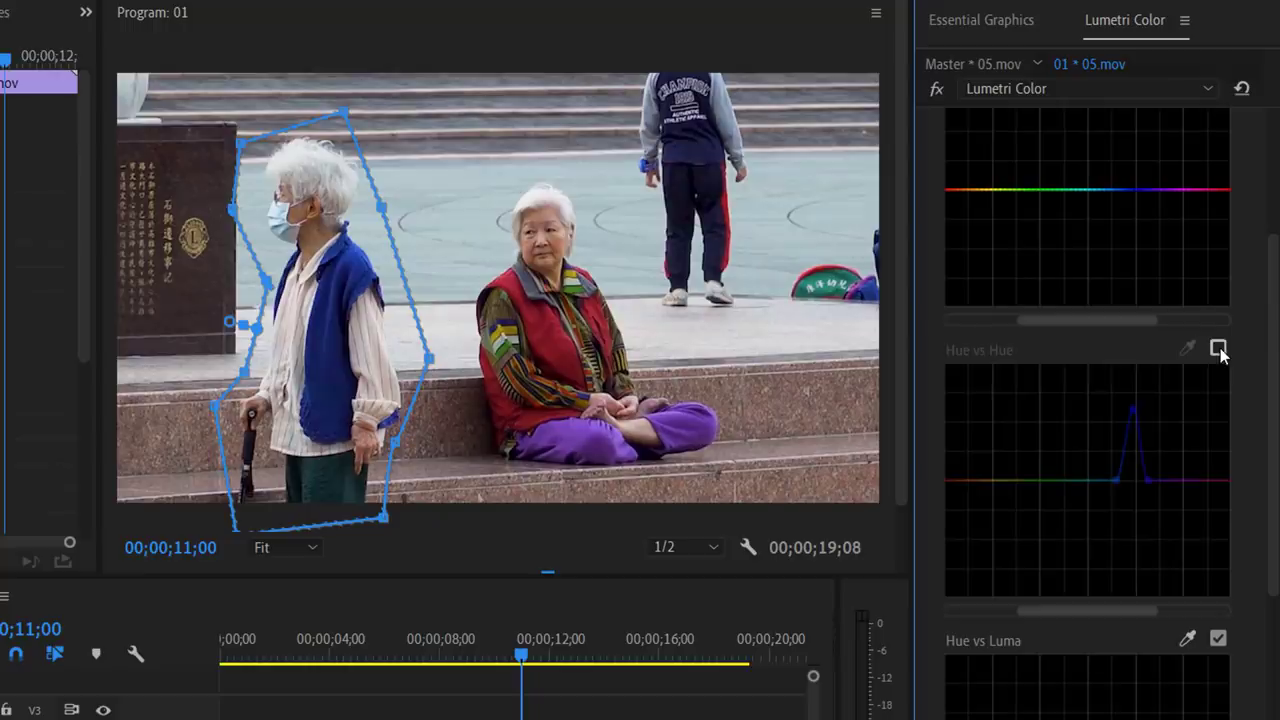
click(1218, 348)
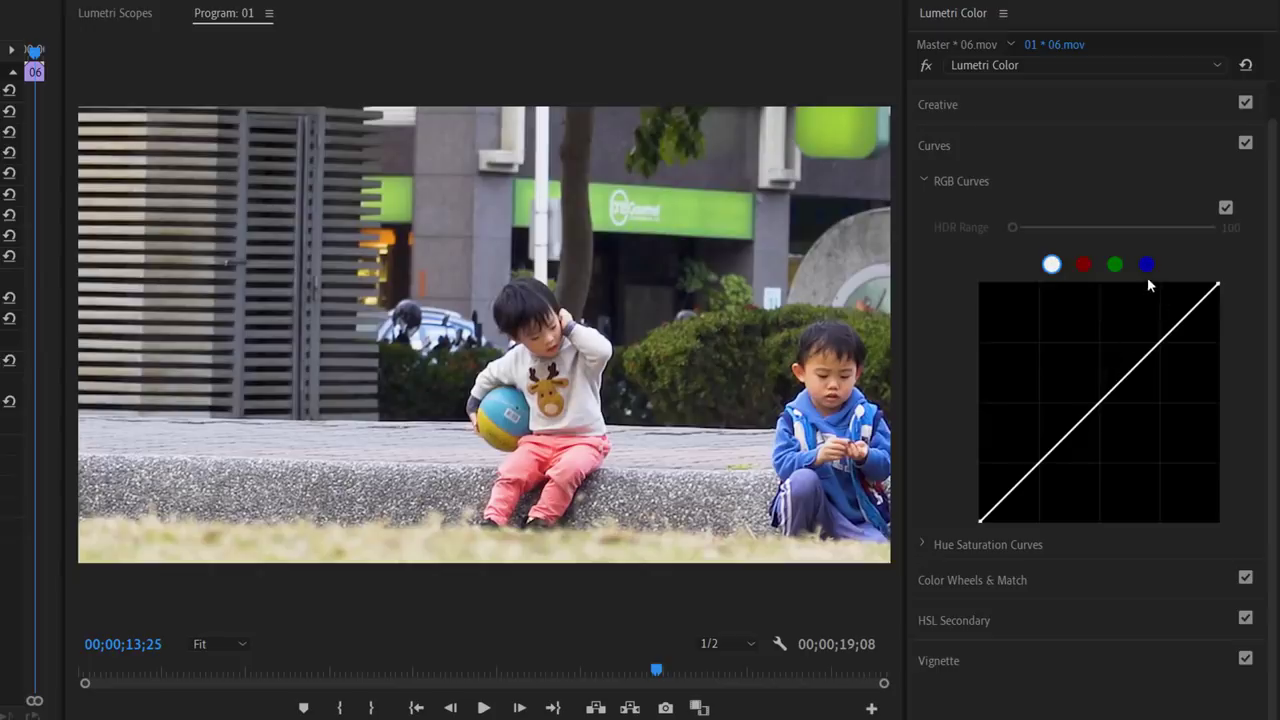
On 06.mov's blue RGB curve, raise the shadow point and lower the highlight point.
click(1147, 265)
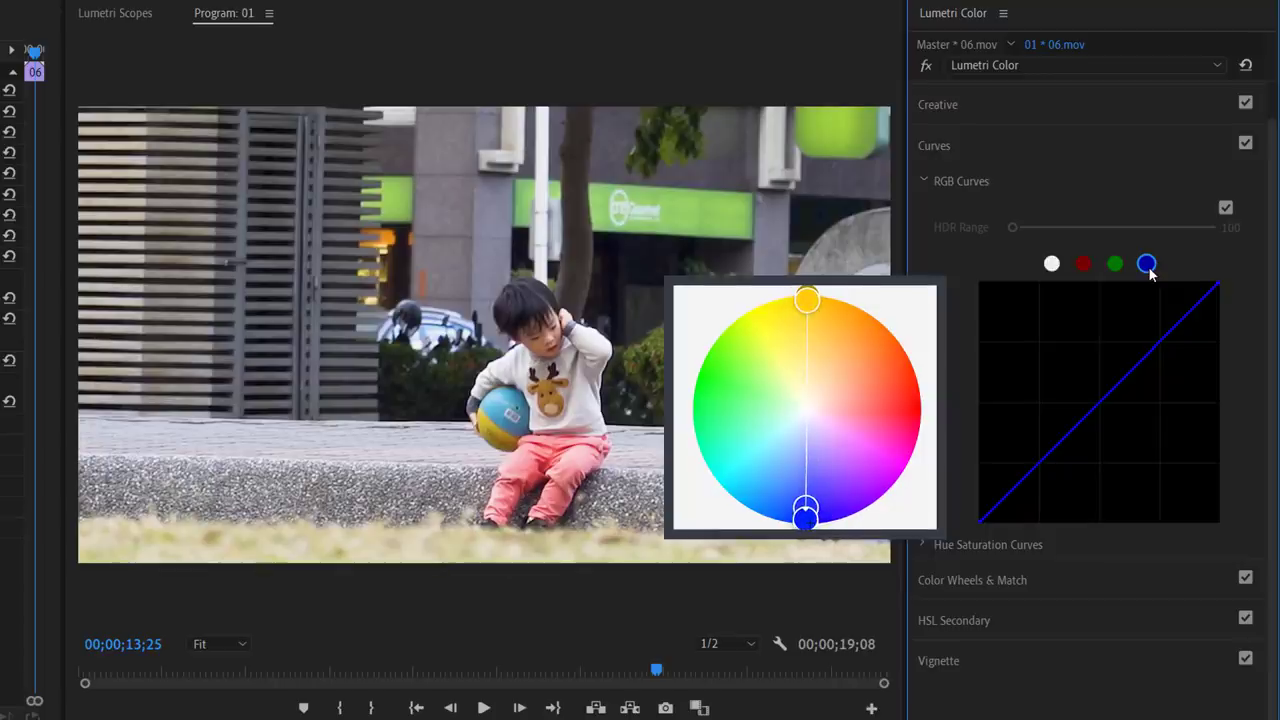
drag(980, 520, 977, 463)
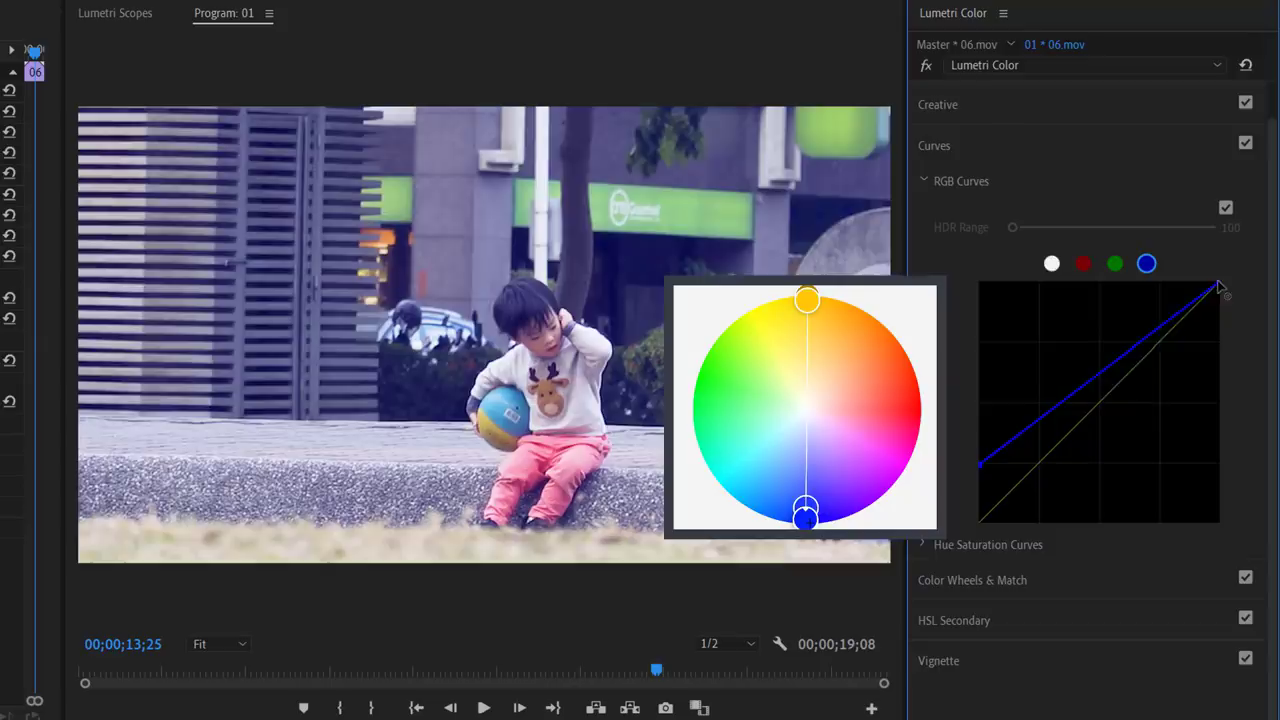
mouse_move(1218, 287)
mouse_down()
mouse_move(1219, 322)
mouse_move(1212, 310)
mouse_up()
click(1085, 263)
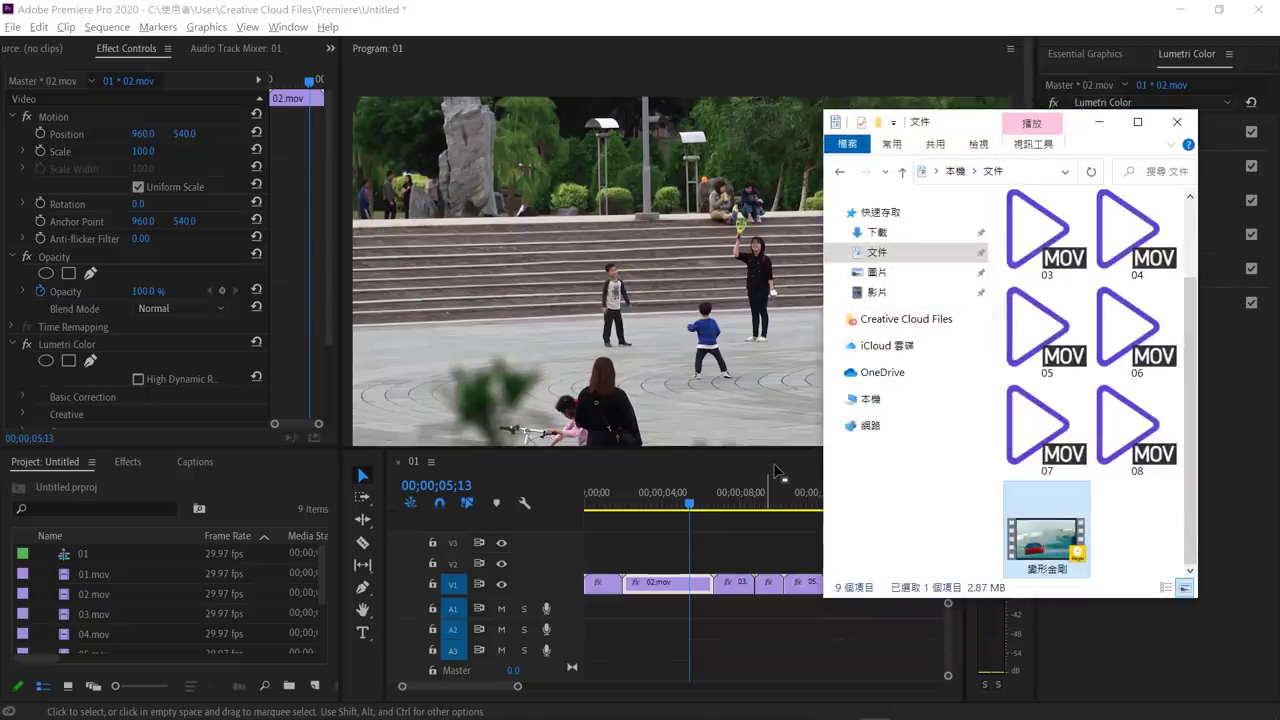
Import the 變形金剛 reference video and lay a new Adjustment Layer across the sequence on V3.
drag(1045, 535, 632, 564)
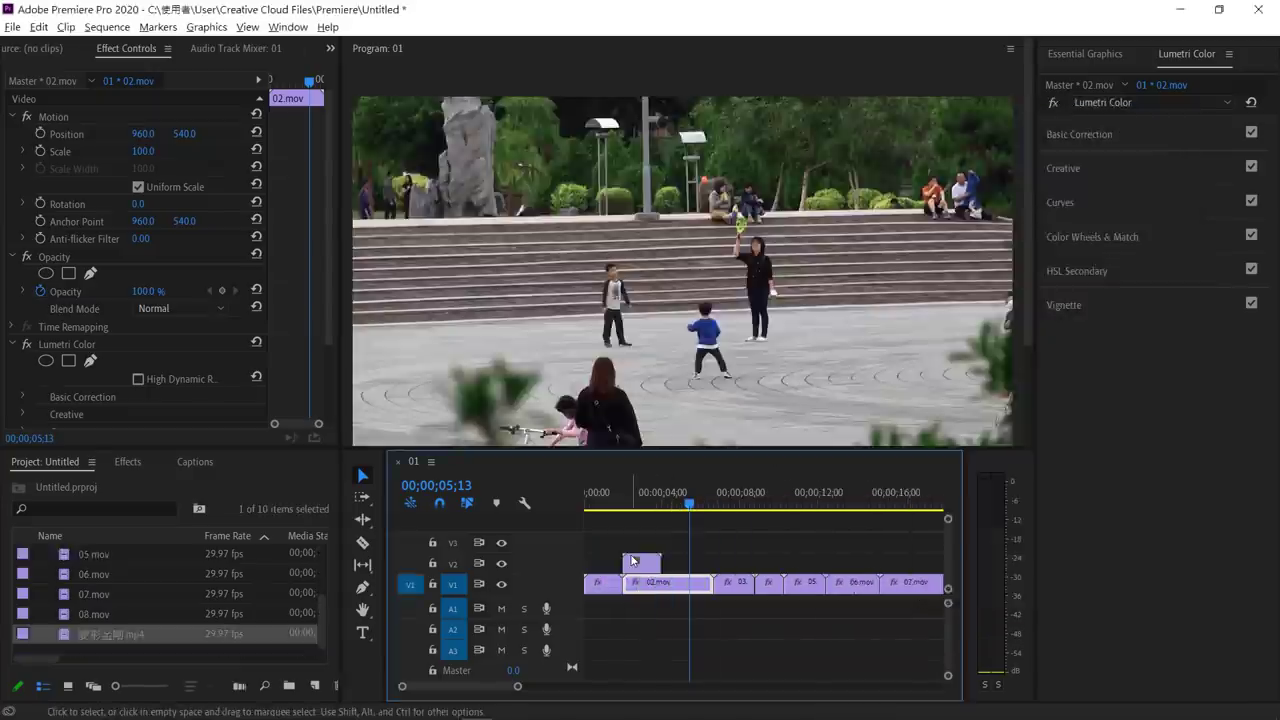
click(316, 686)
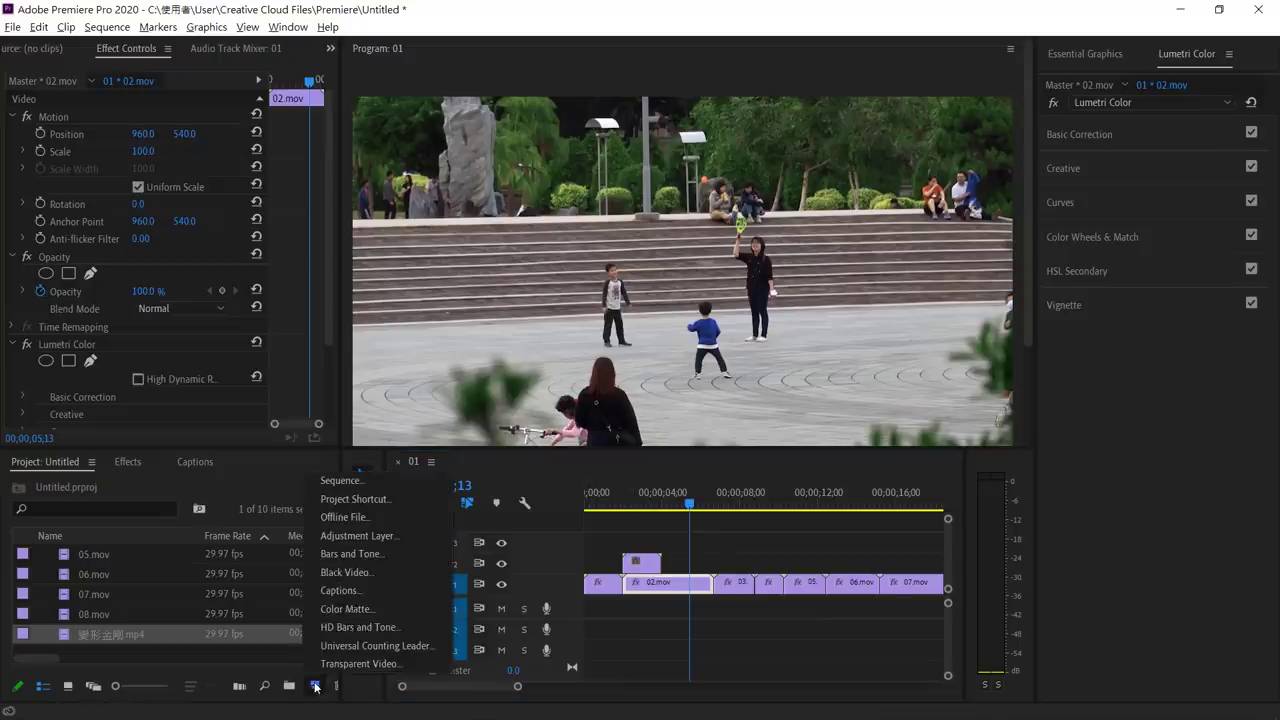
click(393, 538)
drag(137, 557, 888, 543)
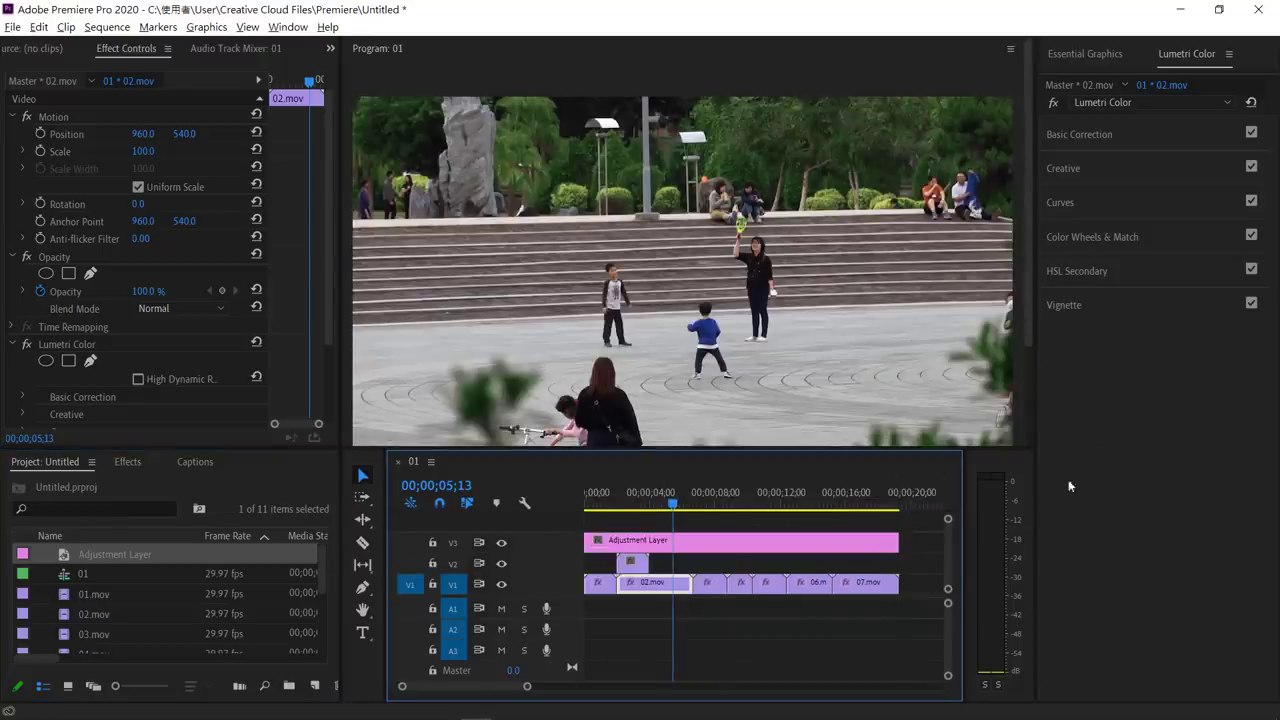
click(1185, 241)
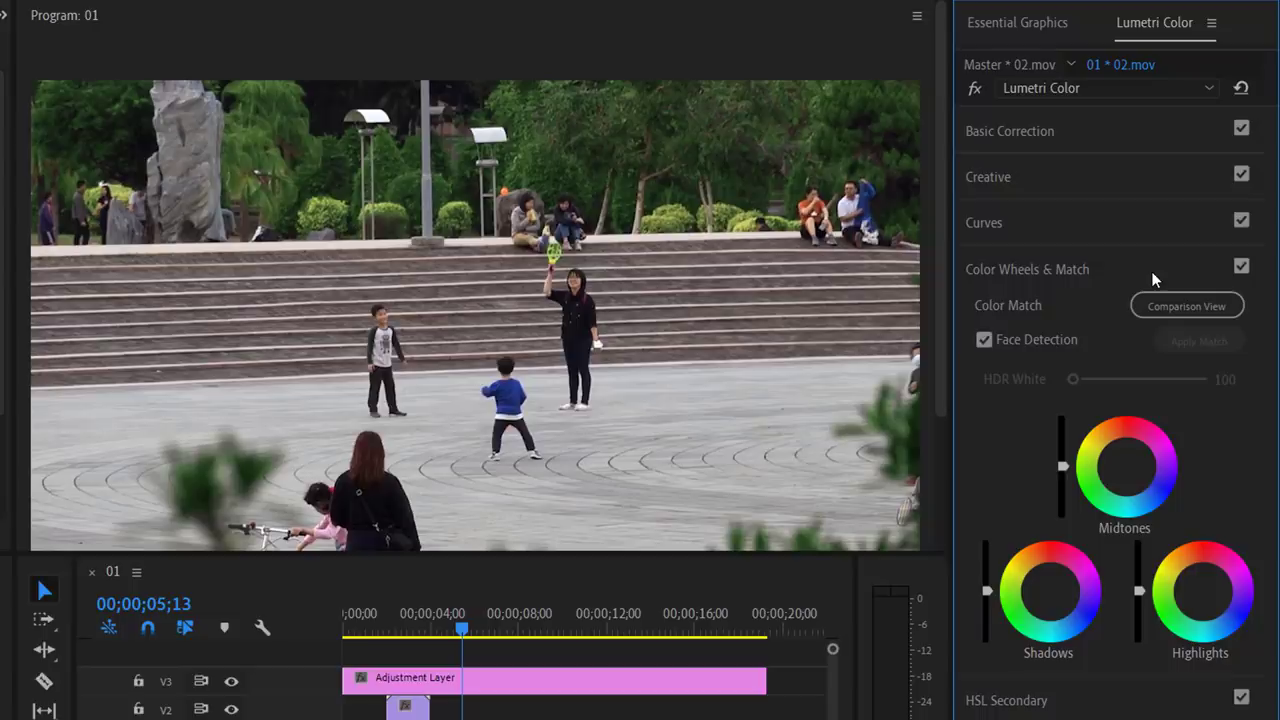
Match the adjustment layer's colour to the red car reference frame, then nudge the Shadows and Highlights wheels.
click(1162, 305)
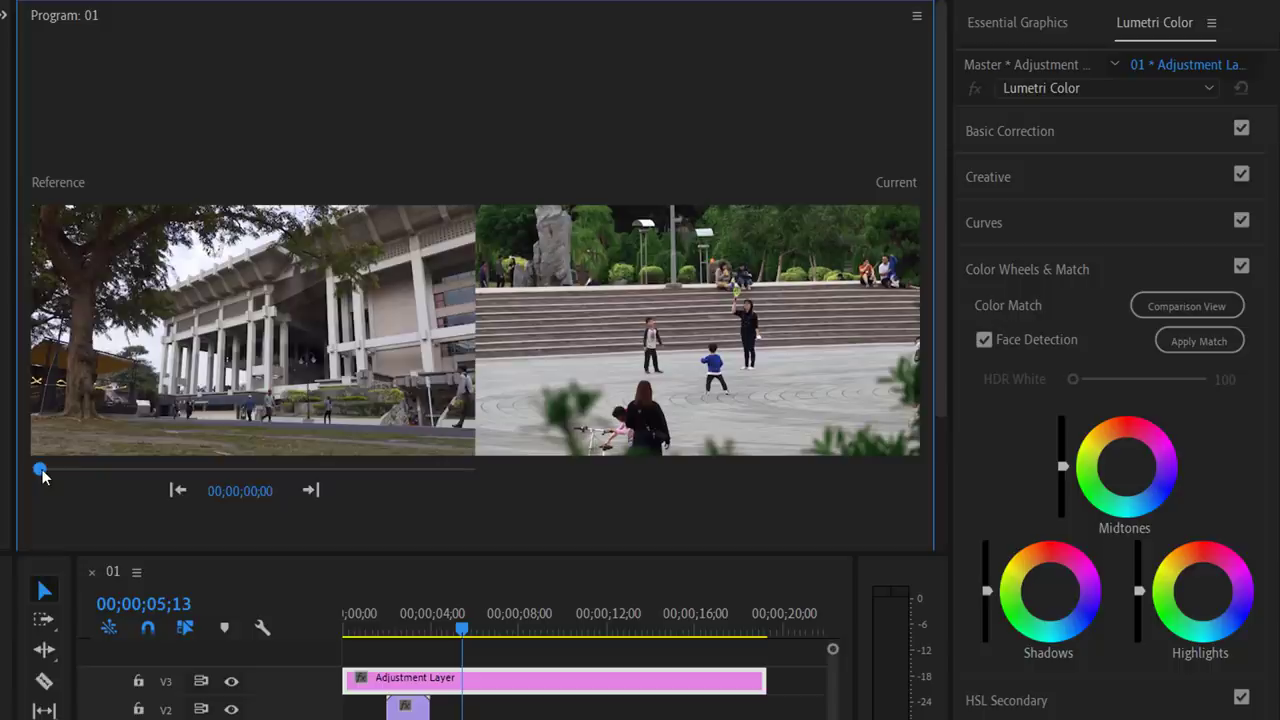
drag(40, 468, 95, 474)
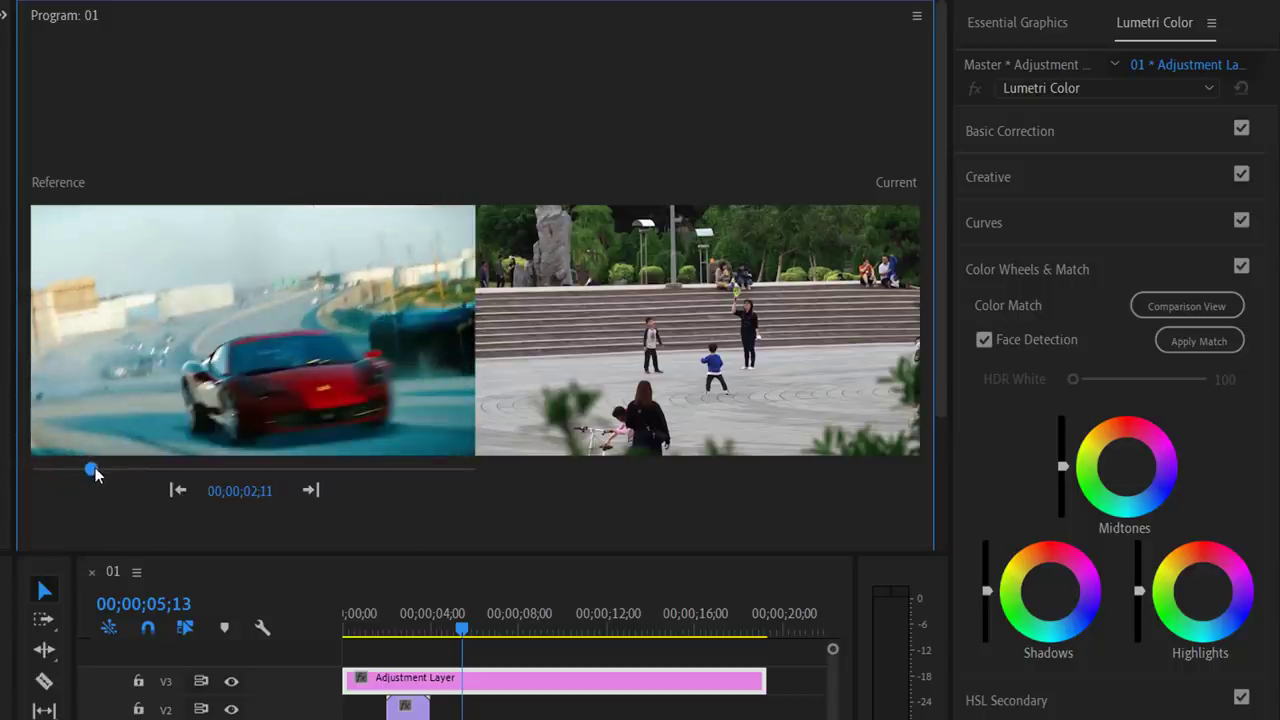
click(1187, 348)
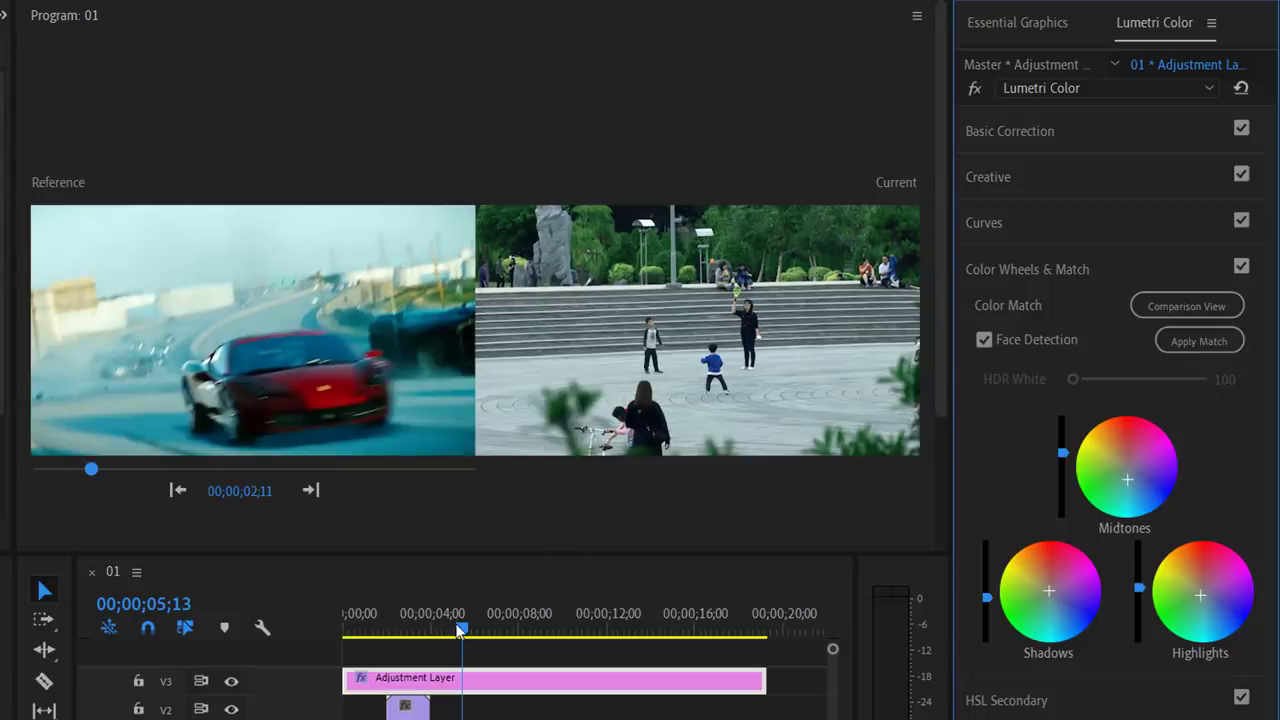
drag(462, 630, 508, 638)
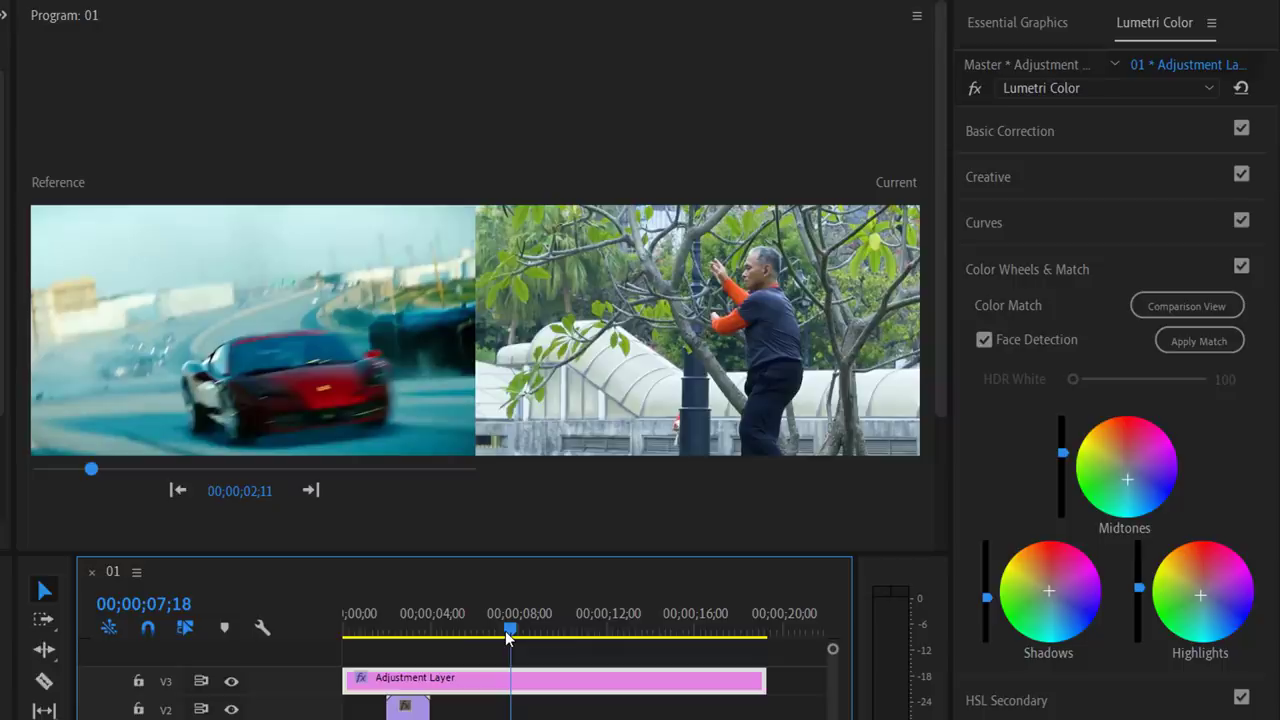
click(1037, 596)
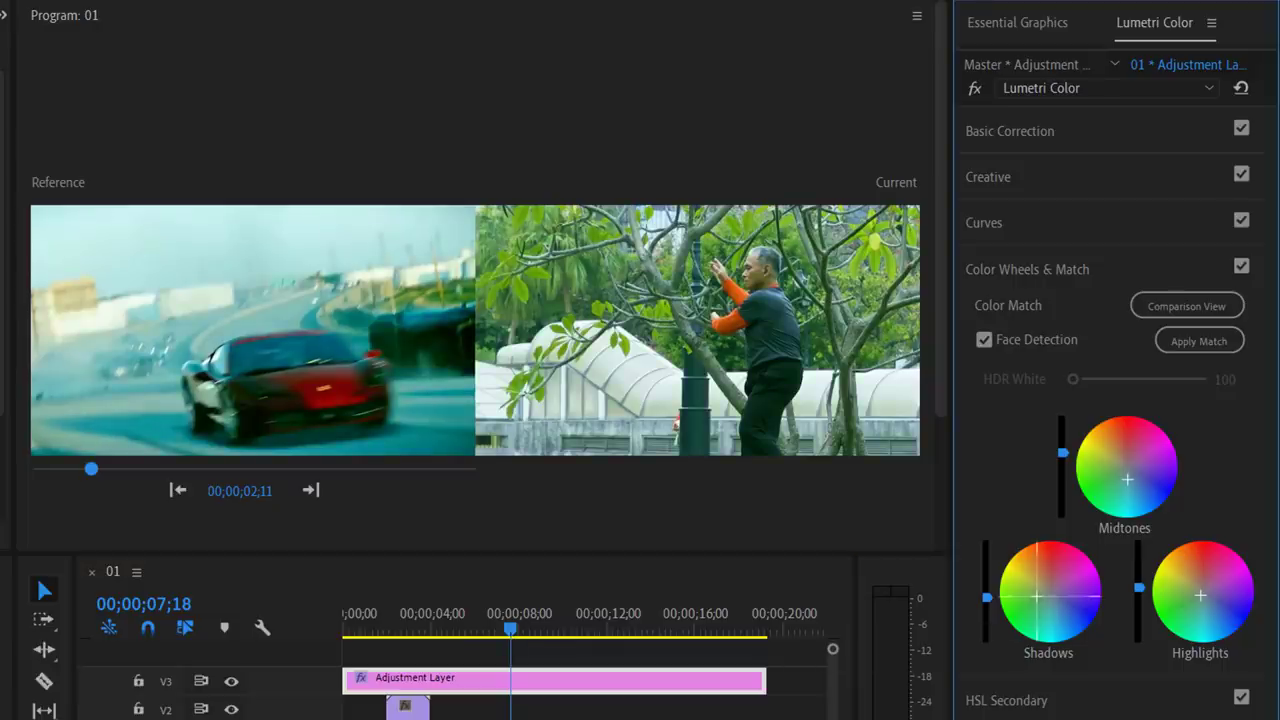
click(1193, 576)
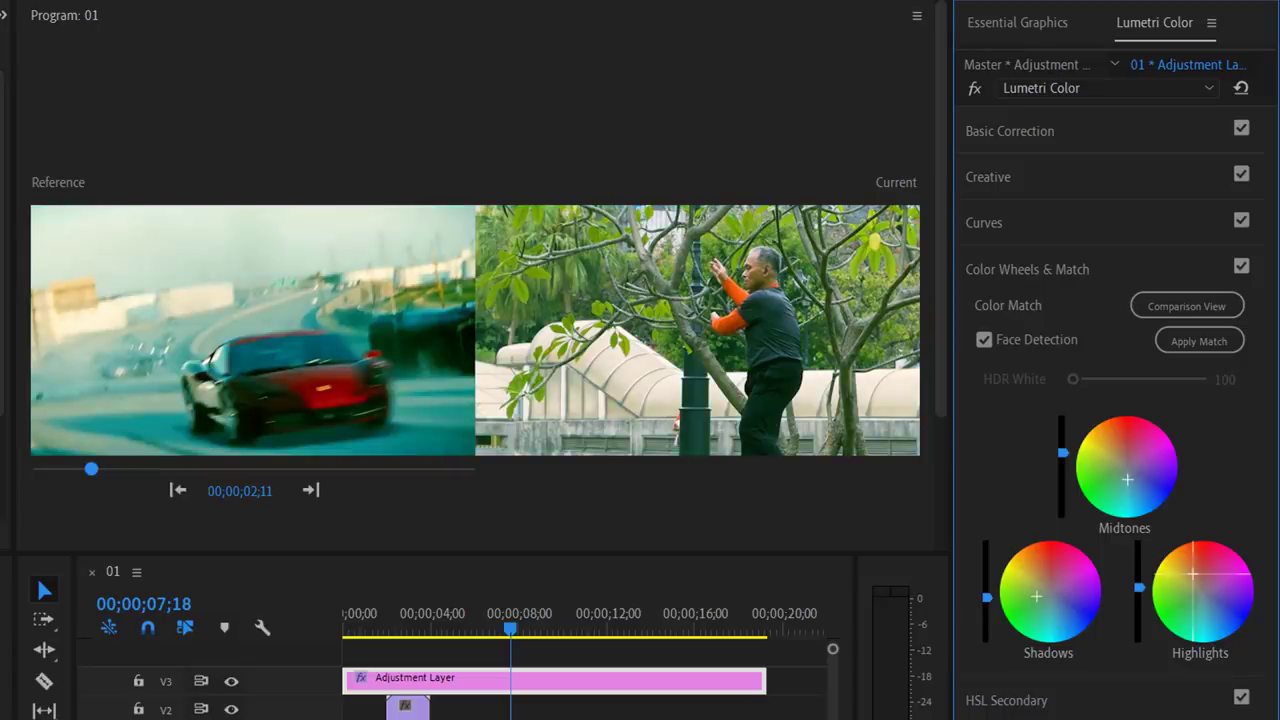
click(1217, 312)
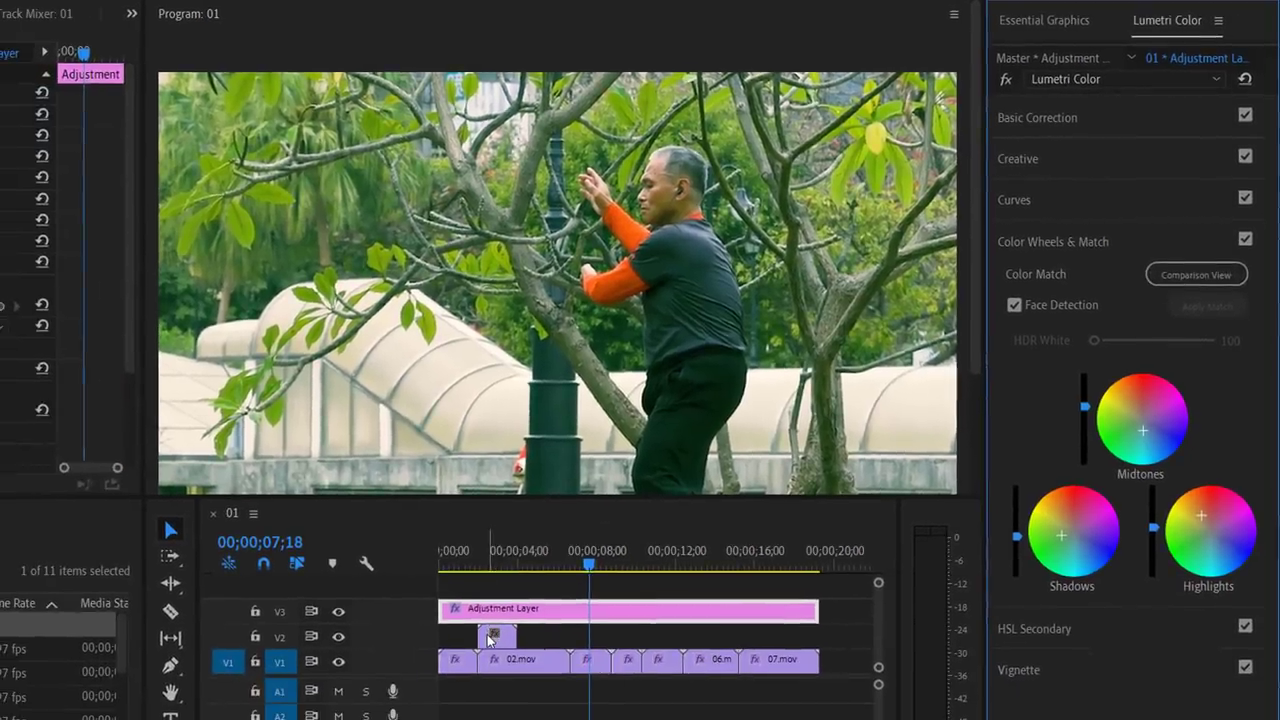
Select the V3 adjustment layer and uncheck its Color Wheels & Match section.
click(490, 638)
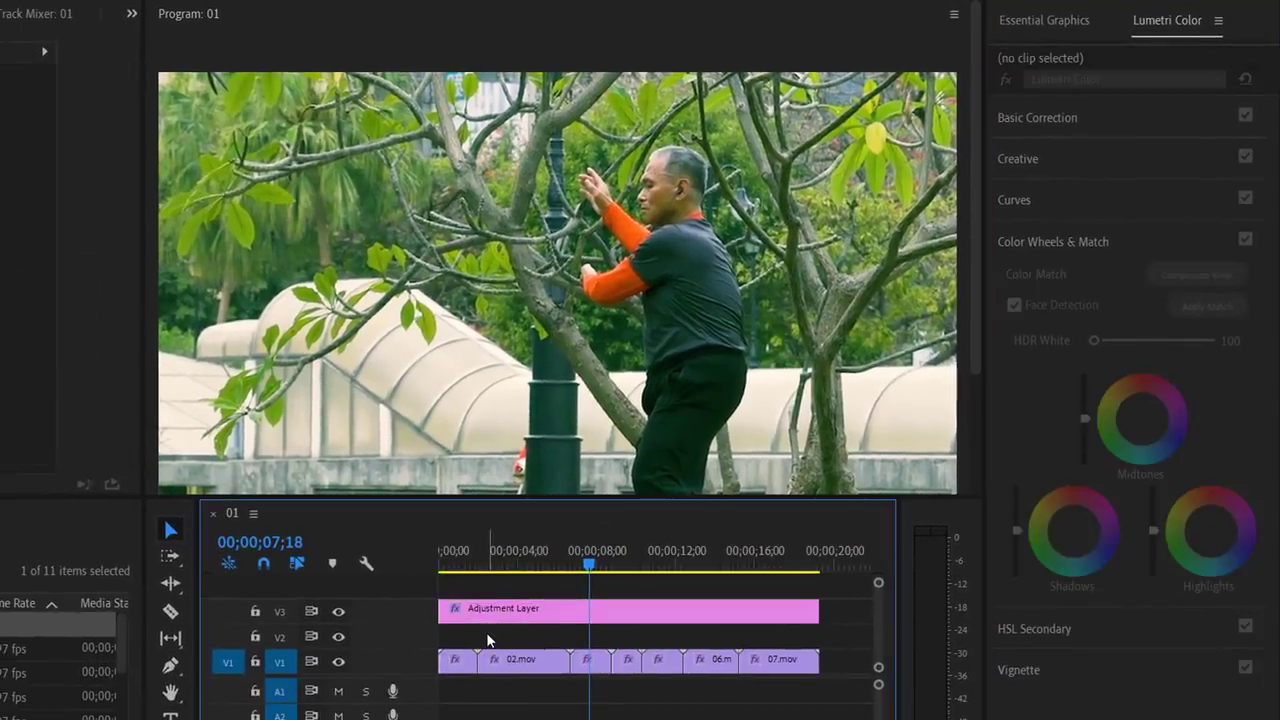
click(491, 621)
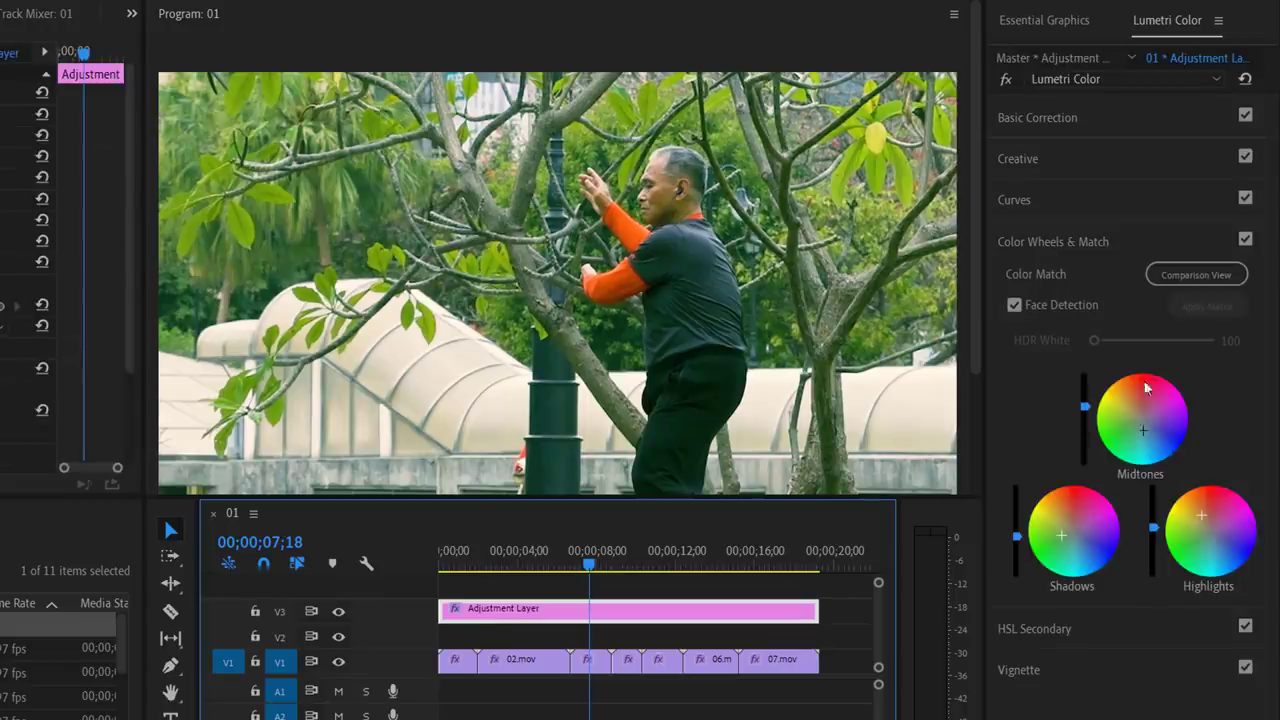
click(1246, 240)
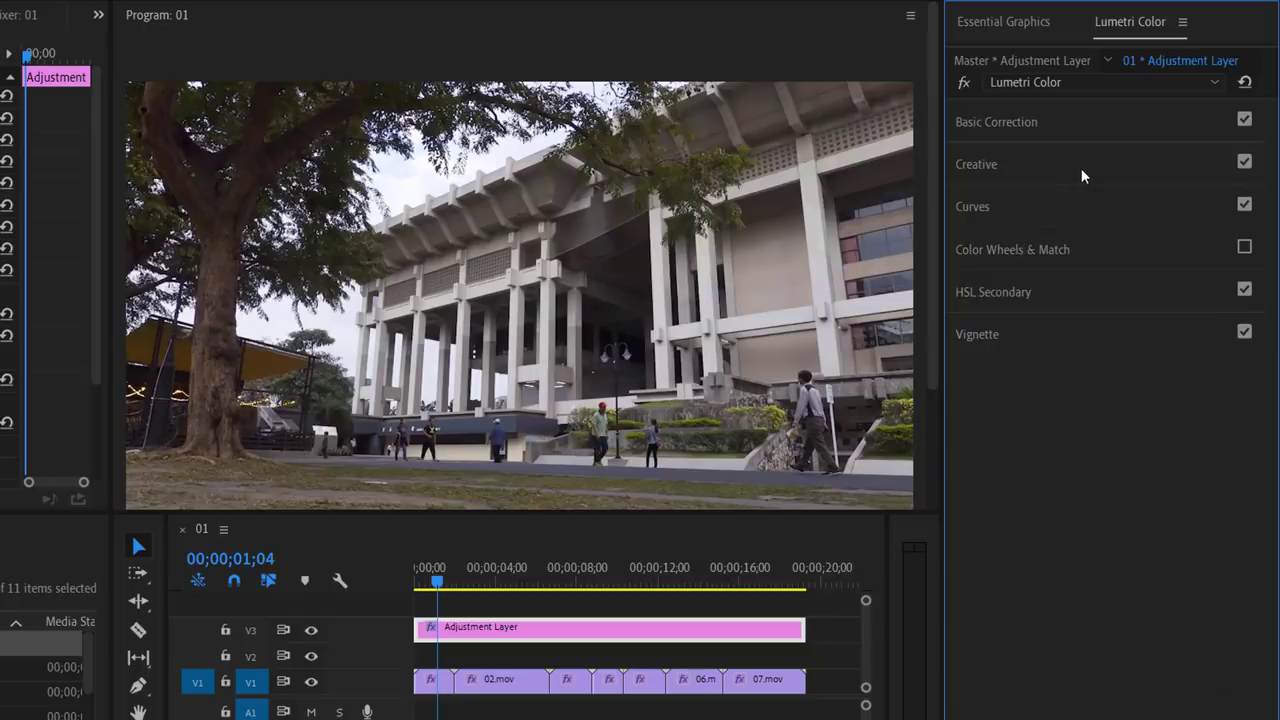
Preview the Creative looks, apply Fuji REALA 500D Kodak 2393, and lower its intensity to 91.5.
click(1081, 170)
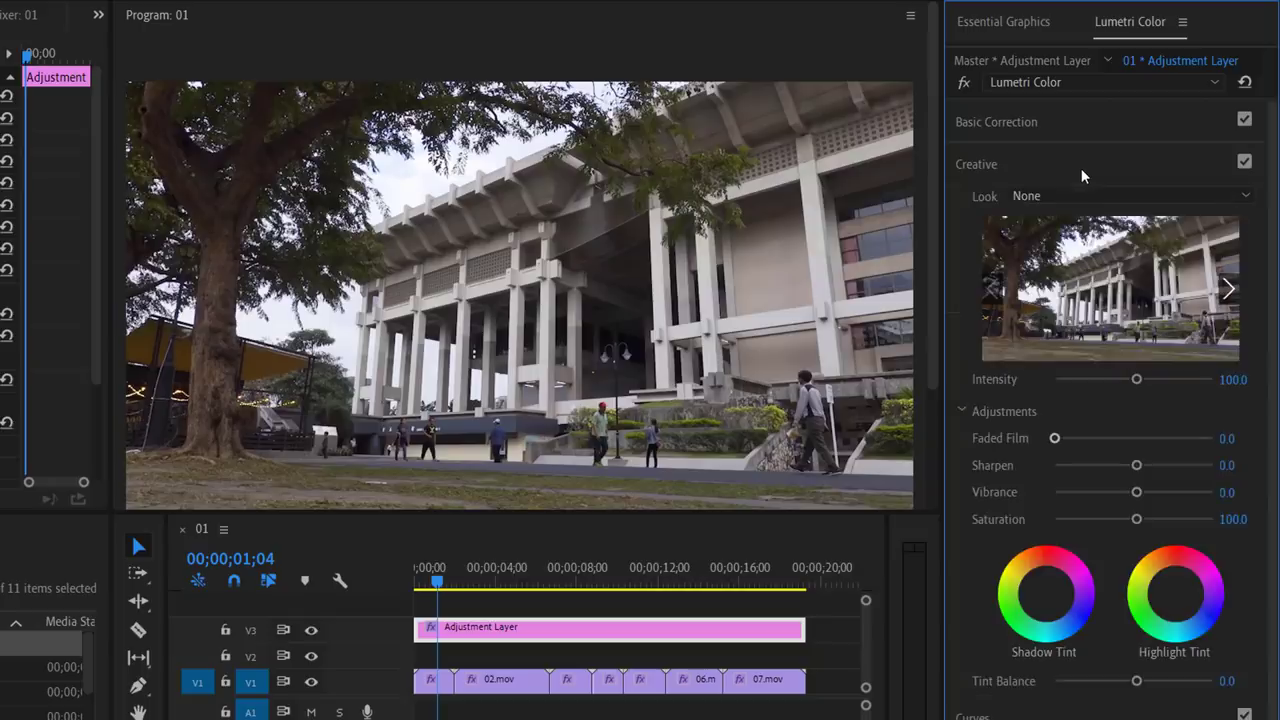
click(1229, 290)
click(1229, 290)
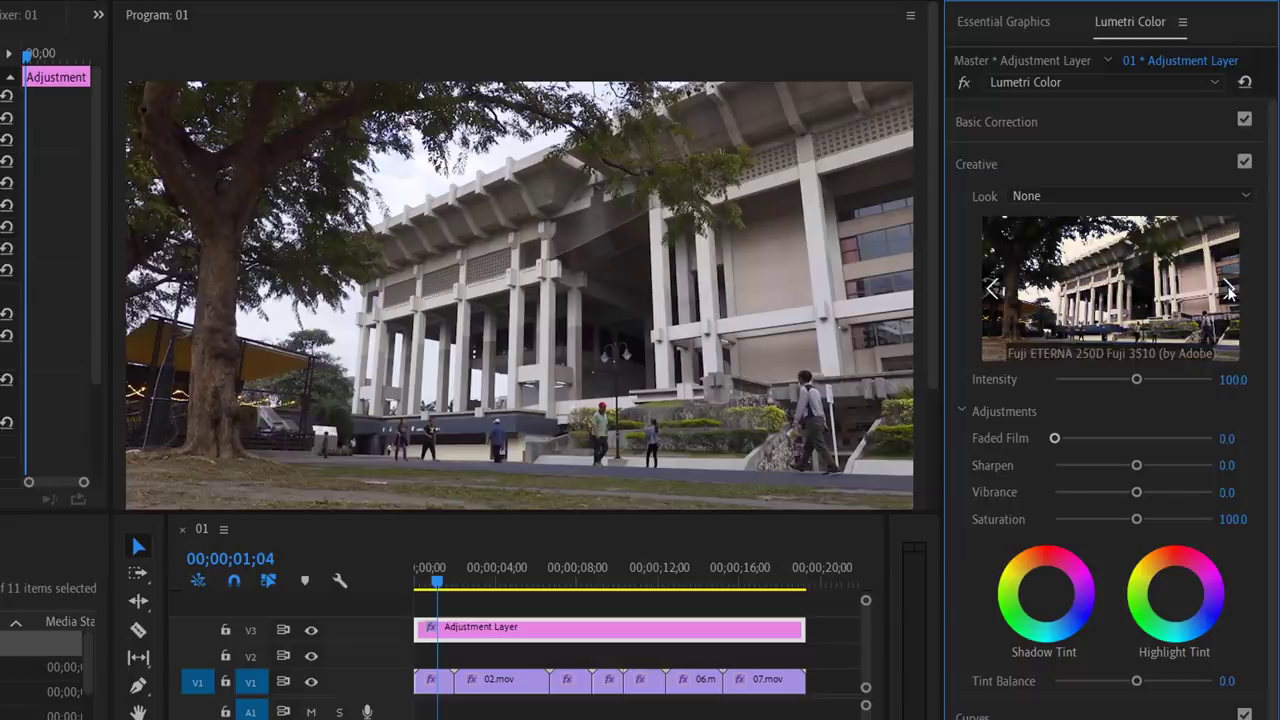
click(1229, 290)
click(1229, 290)
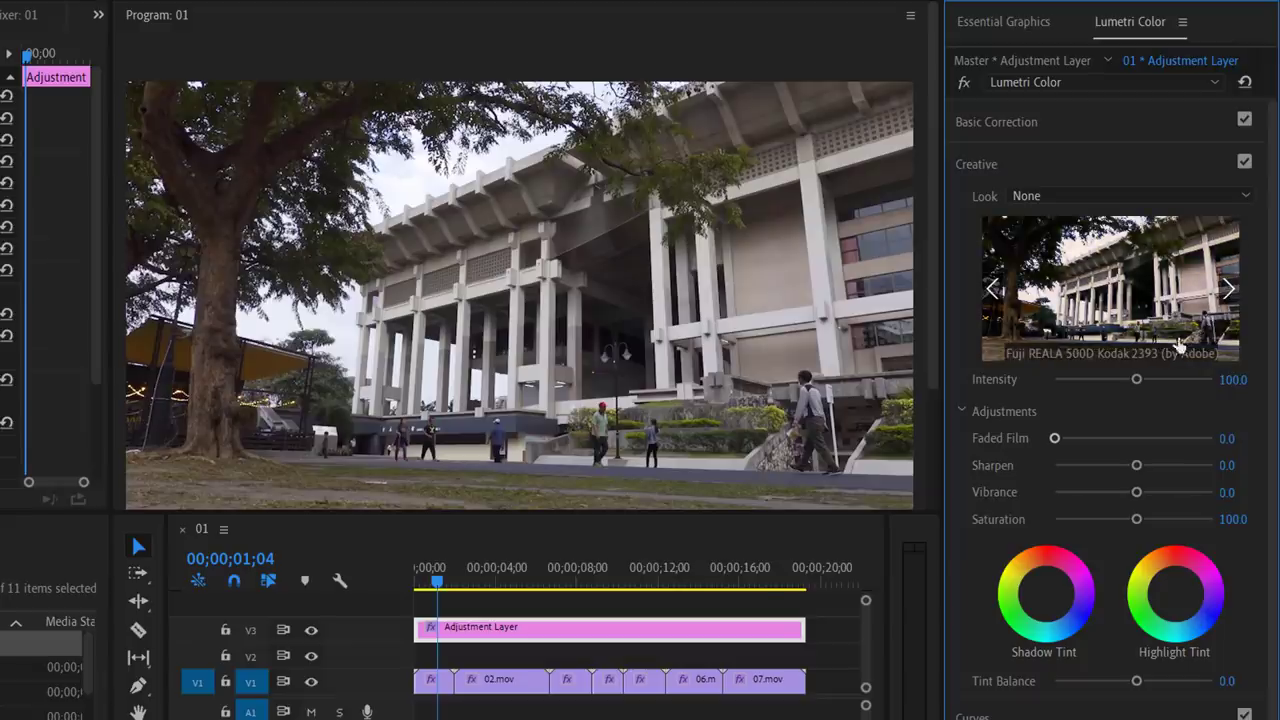
click(1149, 358)
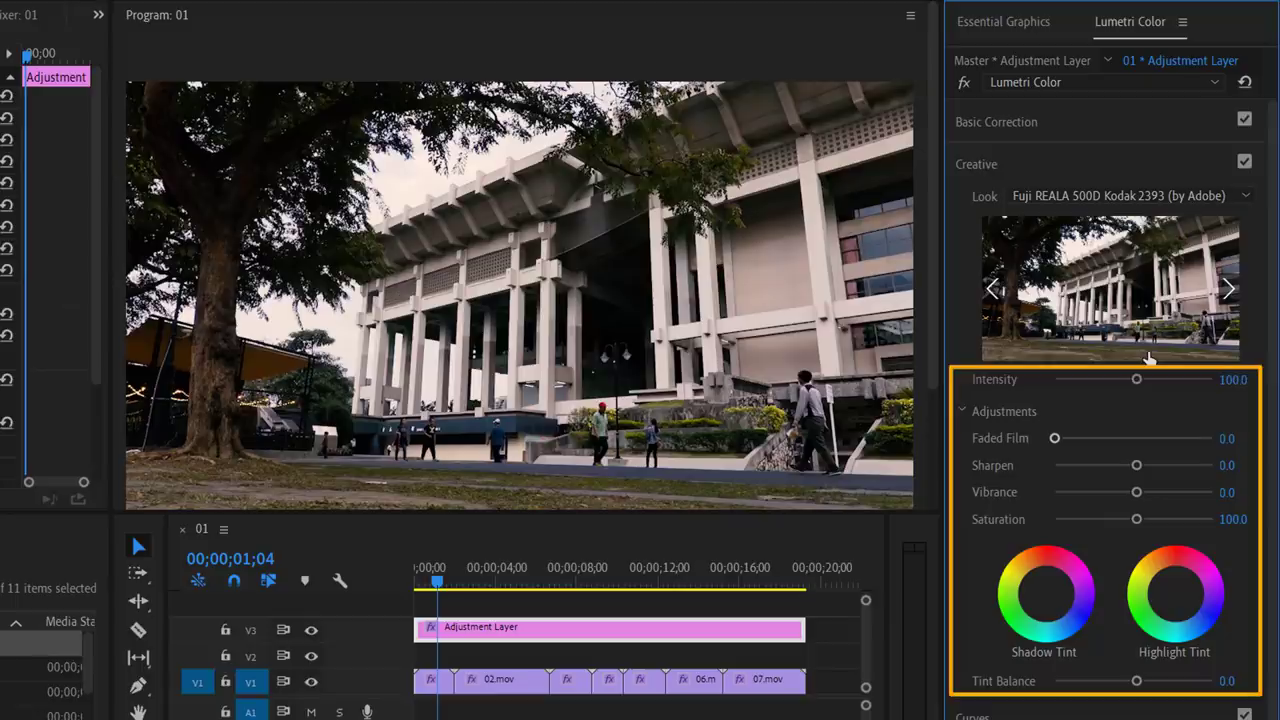
drag(1136, 379, 1127, 379)
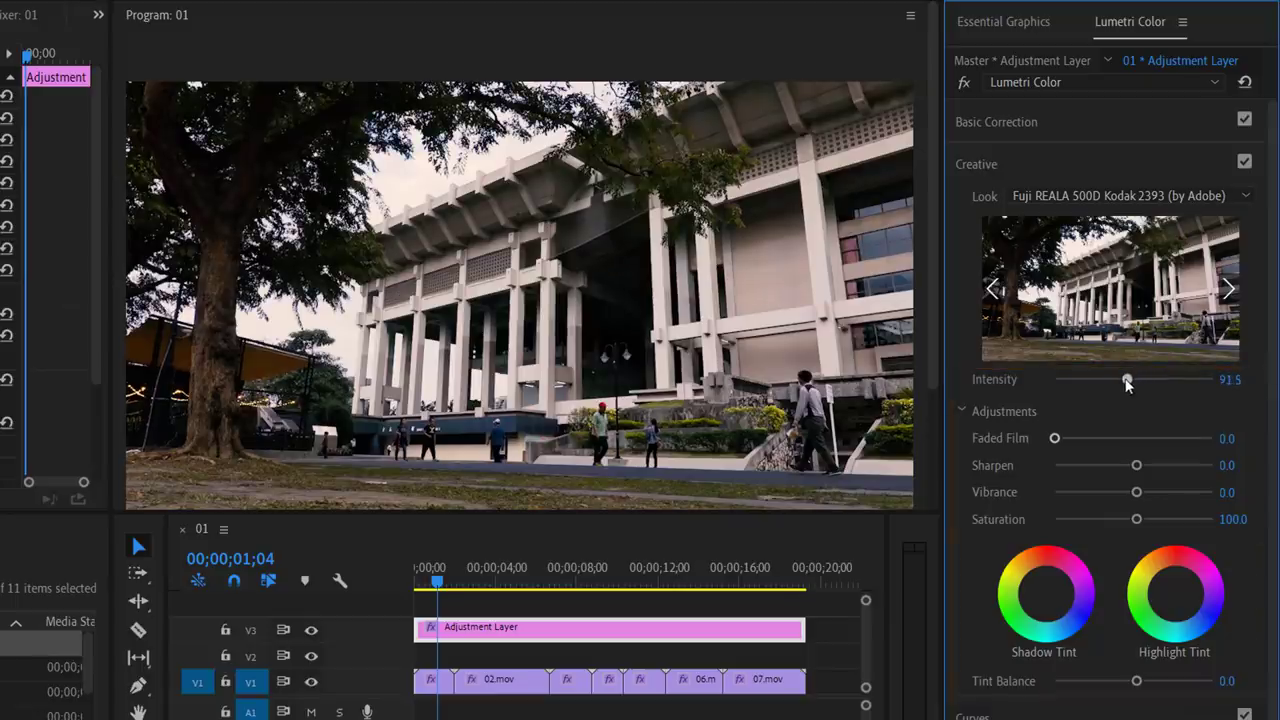
mouse_move(1054, 438)
mouse_down()
mouse_move(1180, 456)
mouse_move(1120, 496)
mouse_up()
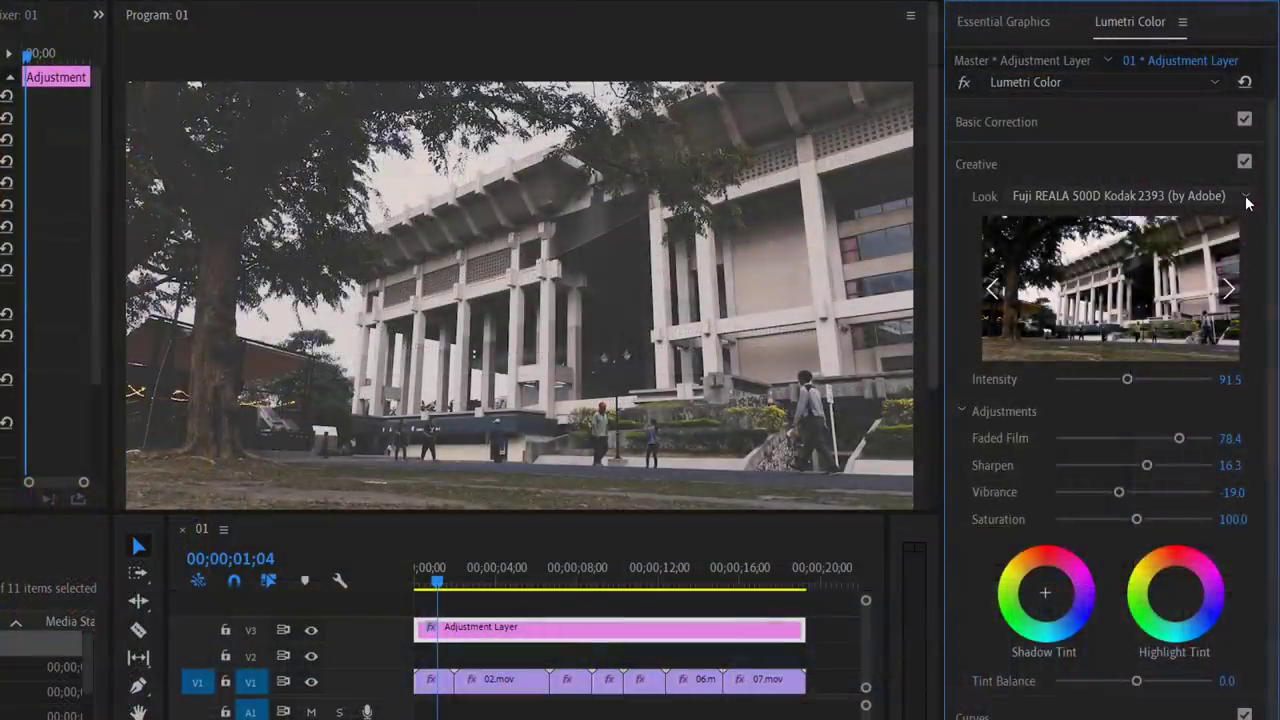
Load the custom Faded.CUBE LUT as the adjustment layer's Creative look.
click(1246, 197)
scroll(1000, 260, up, 5)
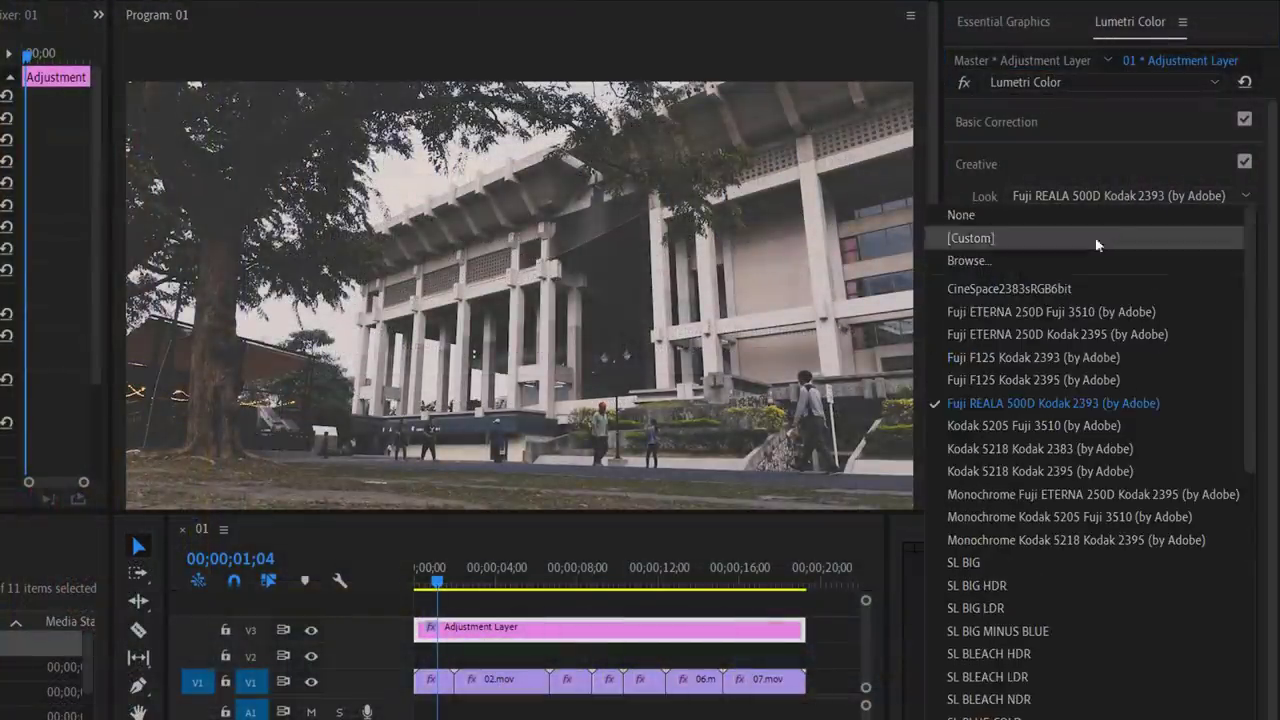
click(971, 263)
click(479, 210)
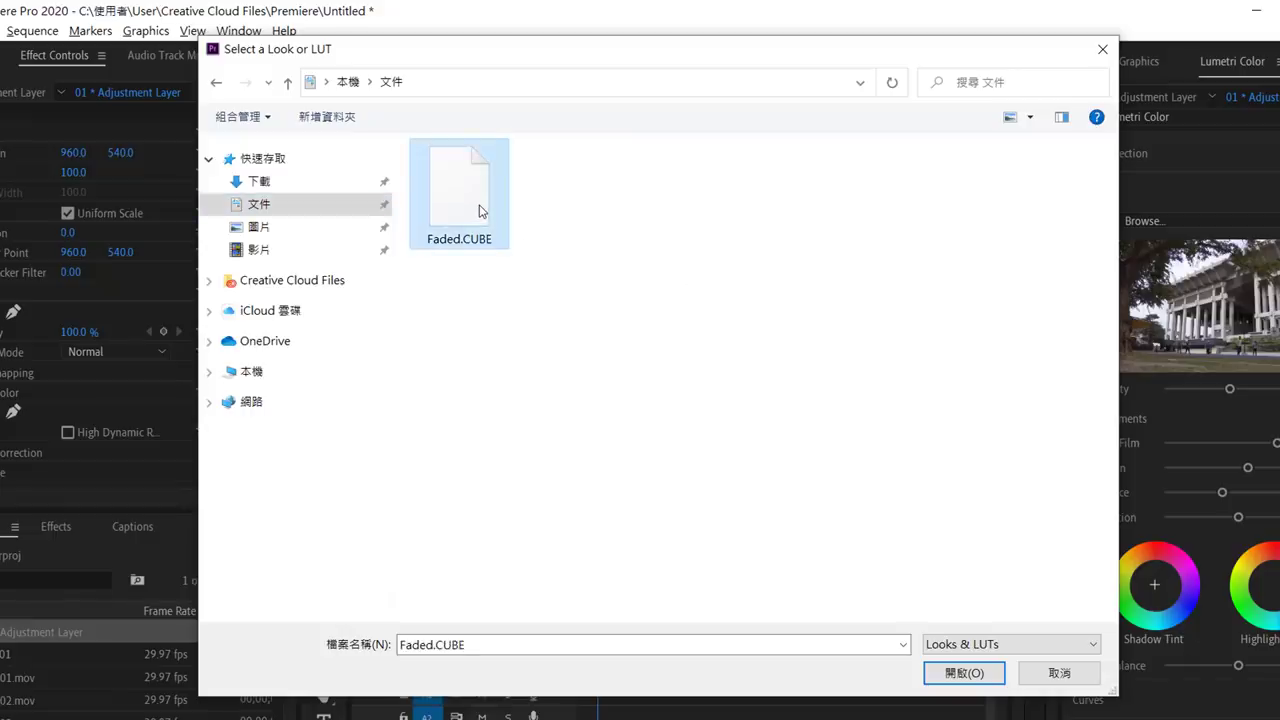
click(963, 681)
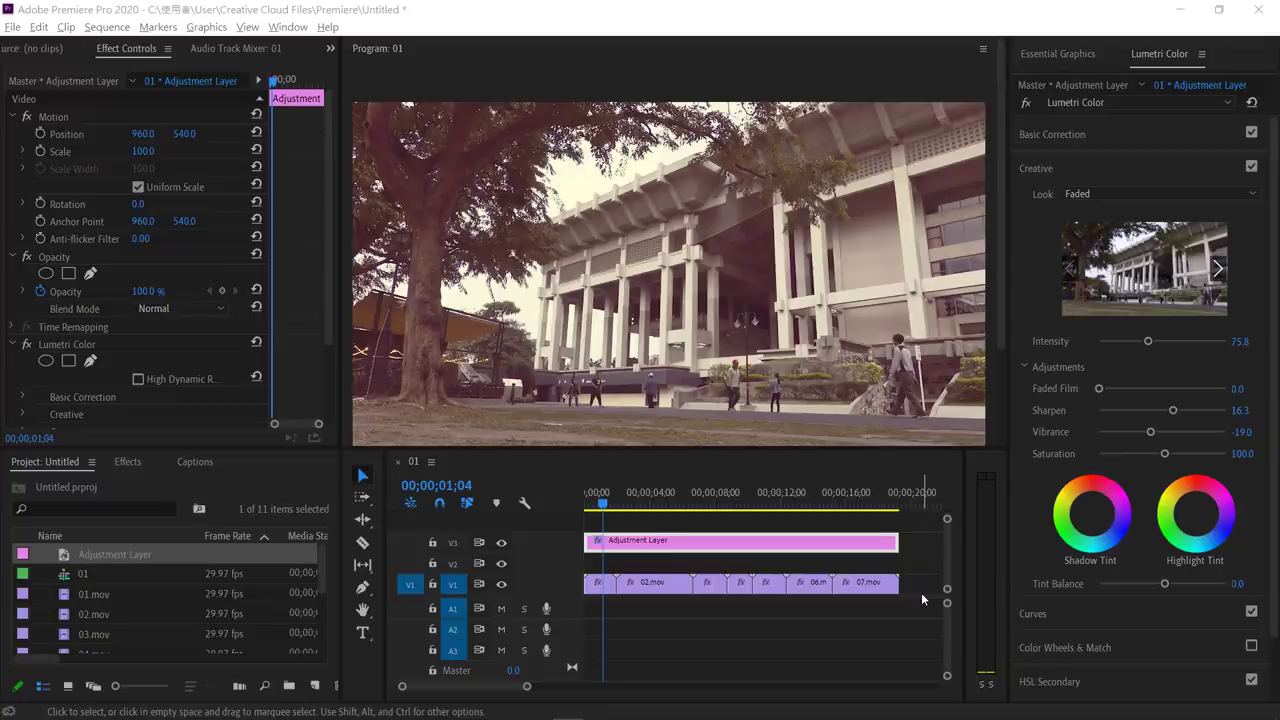
Add a slight vignette and place the 漏光效果.mov light leak on track V2.
scroll(1137, 640, down, 2)
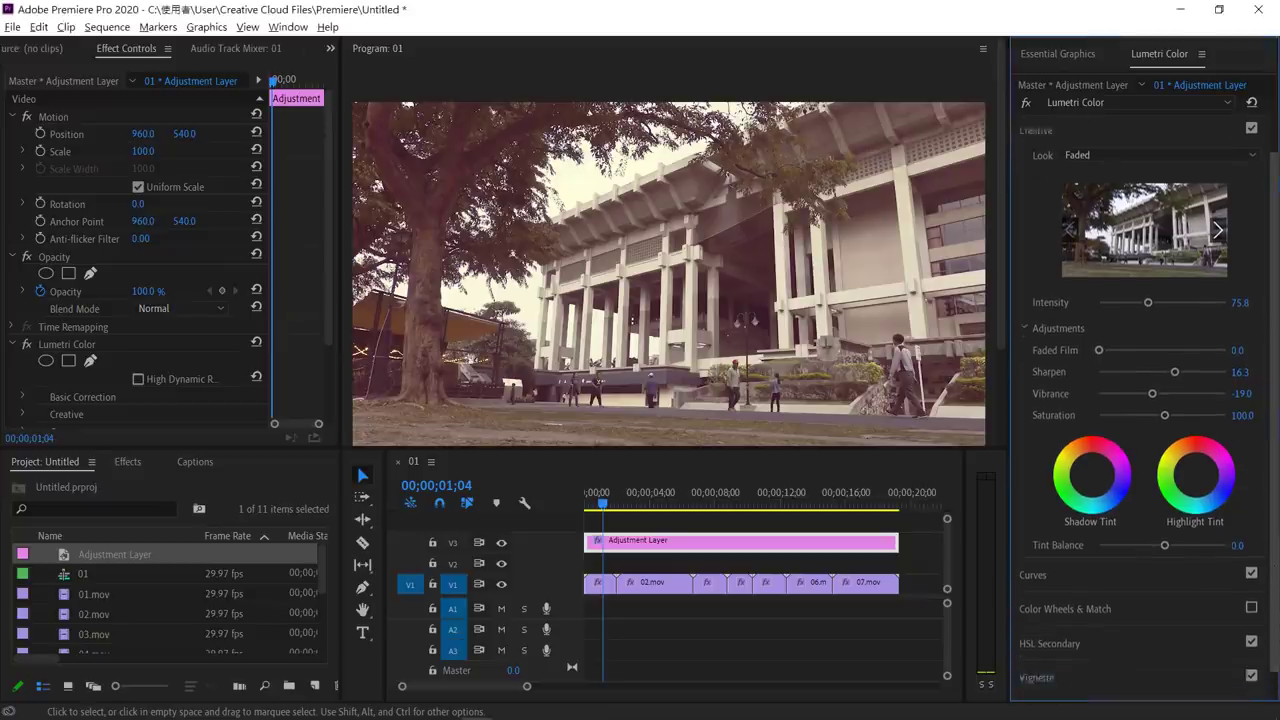
click(1137, 643)
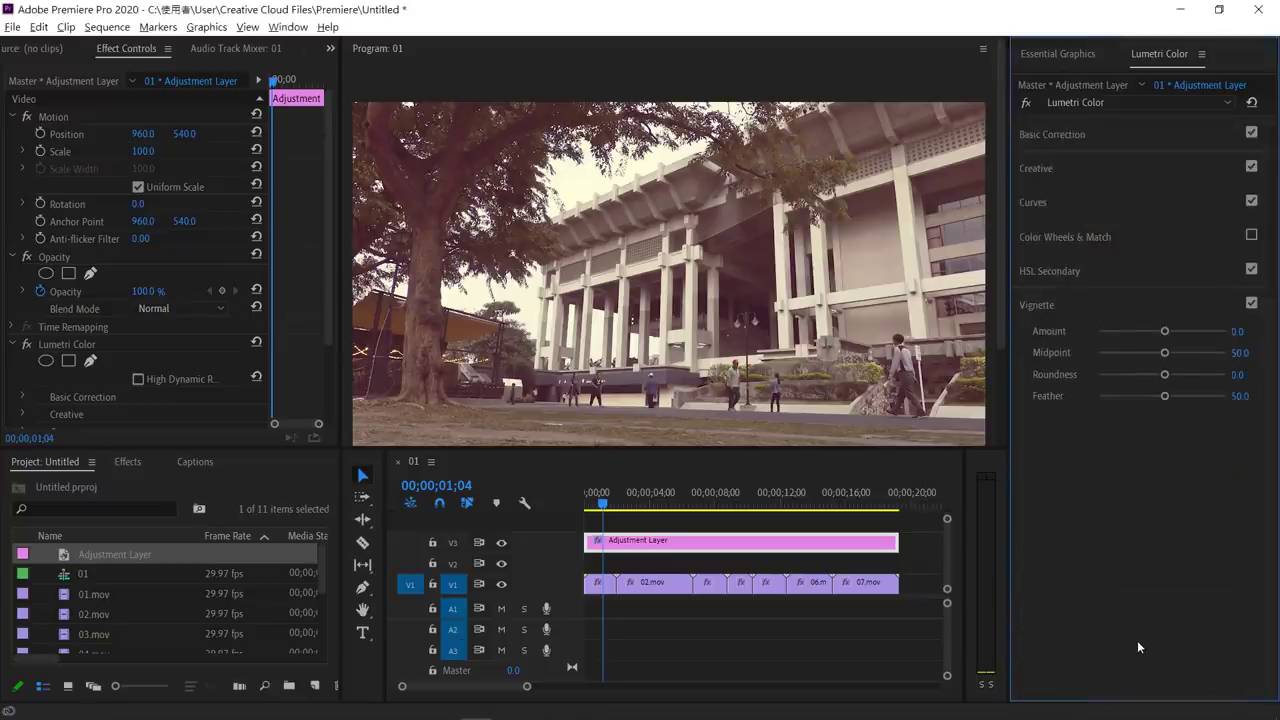
drag(1163, 332, 1141, 332)
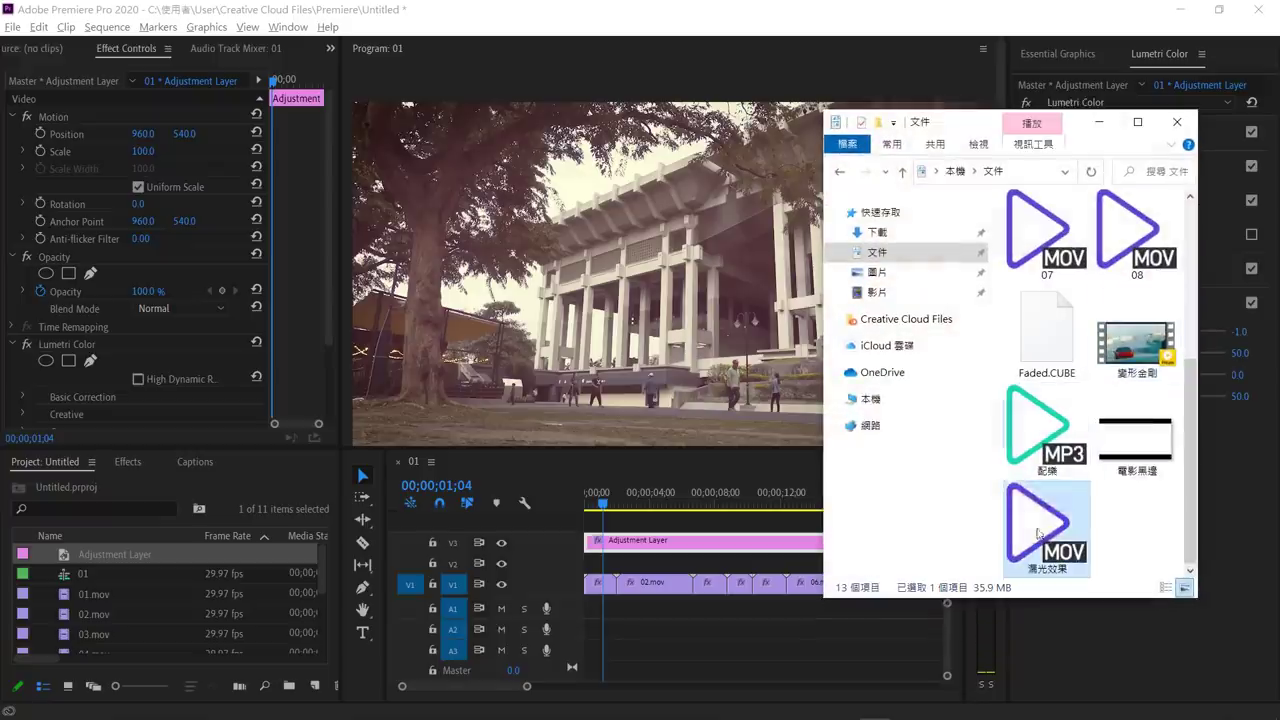
drag(1060, 523, 835, 565)
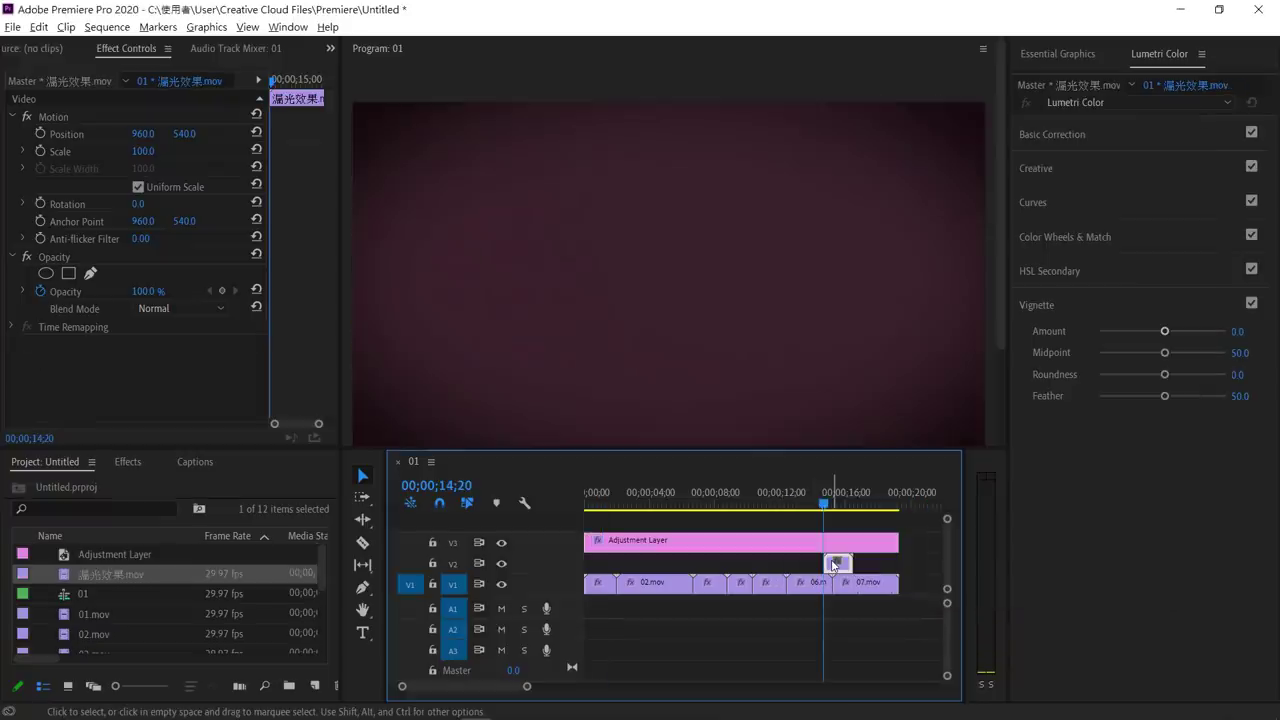
Set the 漏光效果.mov light leak's blend mode to Screen, then scrub ahead to 07.mov's end edit point.
drag(830, 505, 851, 510)
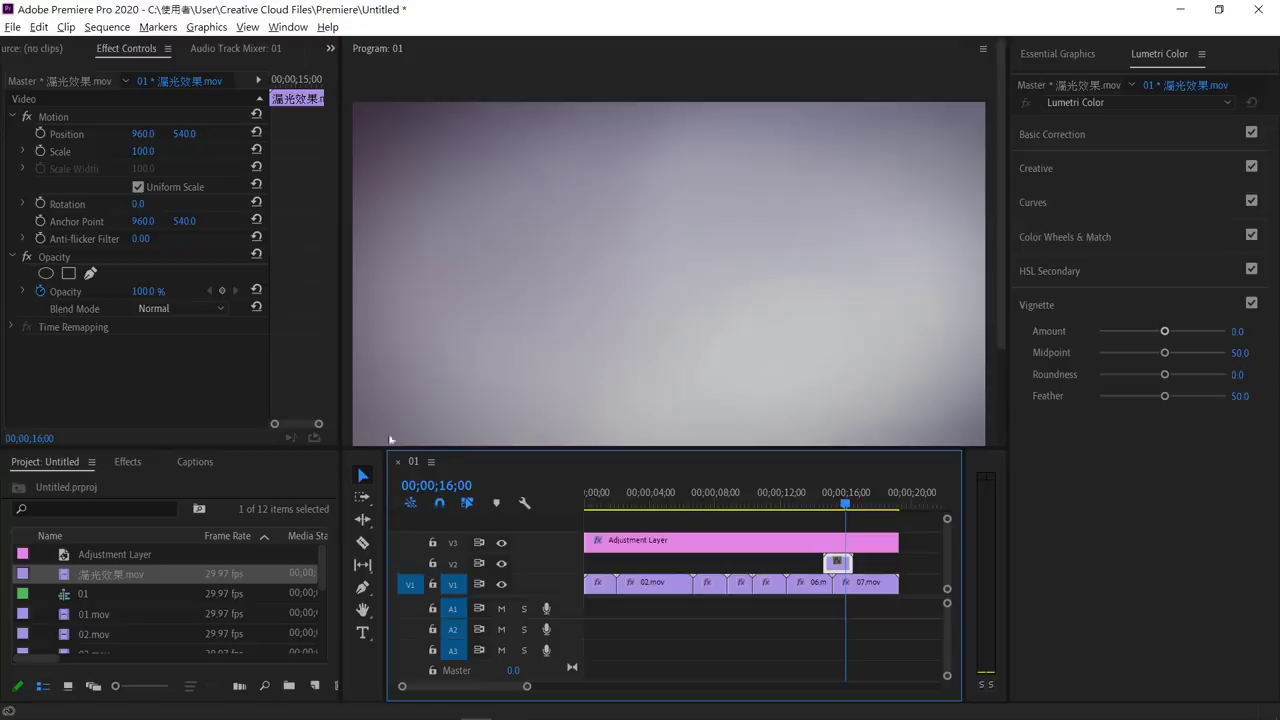
click(217, 308)
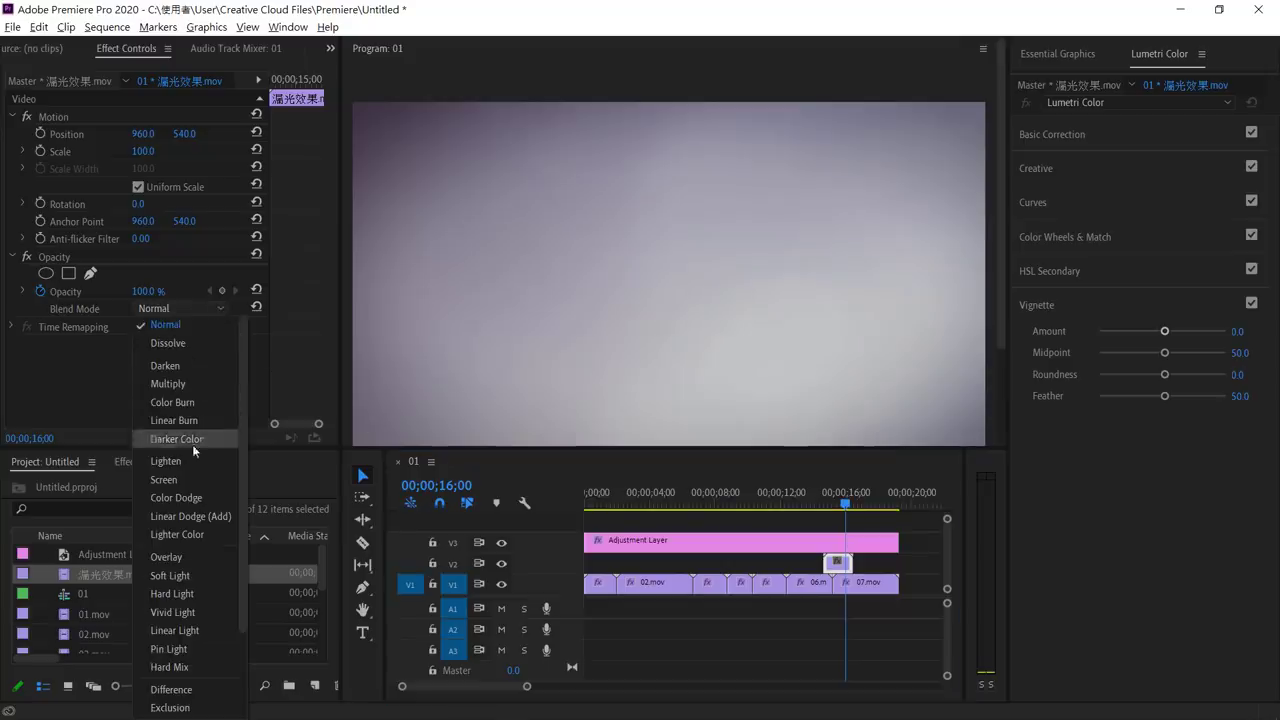
click(184, 478)
click(865, 582)
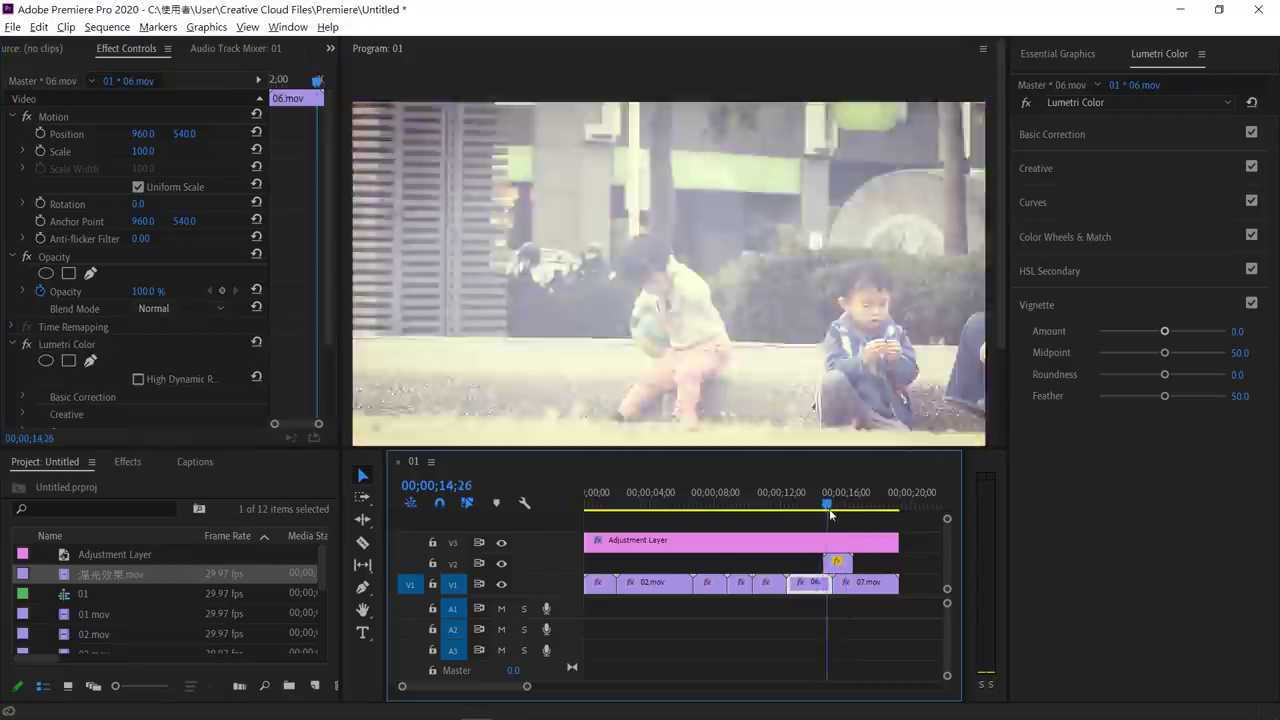
drag(820, 505, 858, 516)
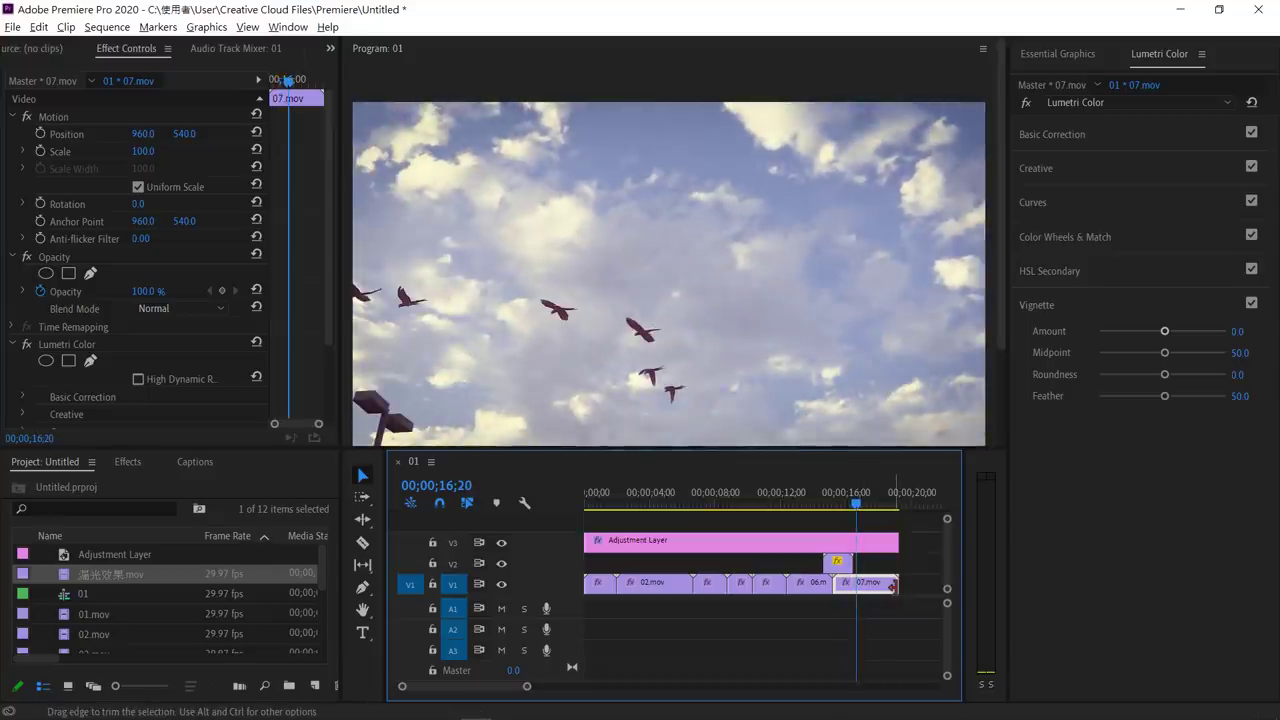
click(892, 587)
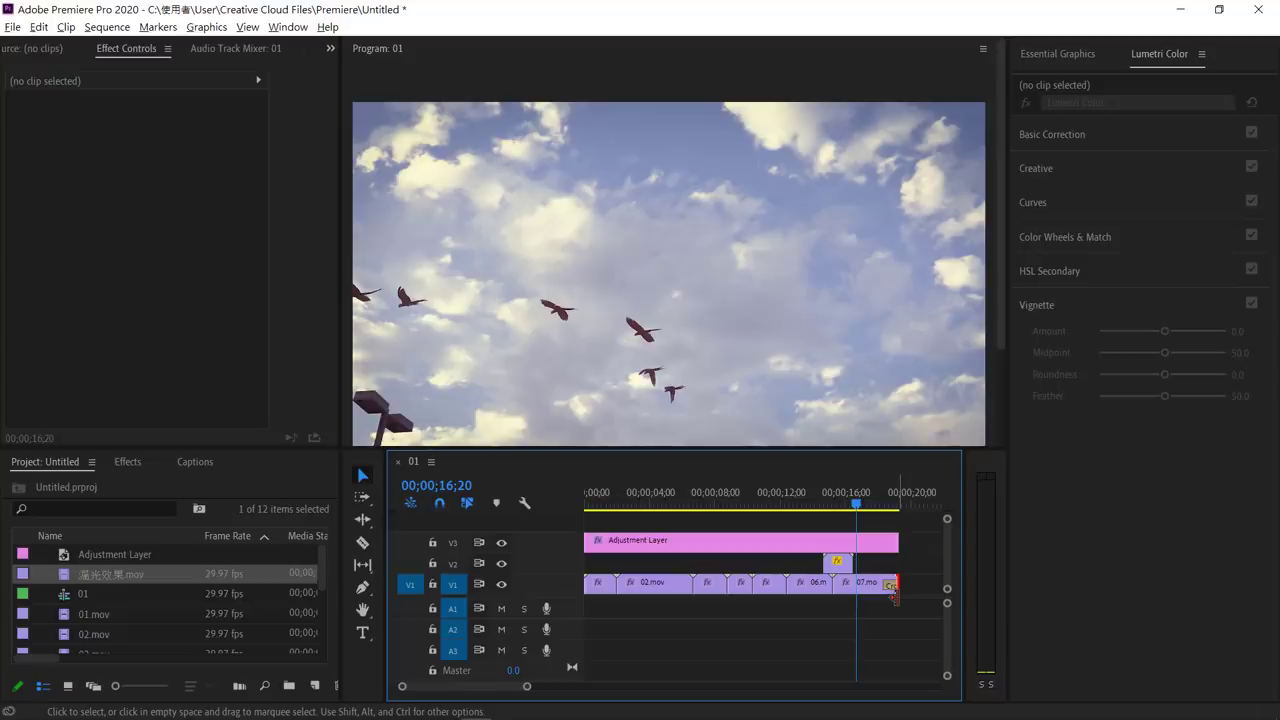
Place the 電影黑邊.png letterbox bars on V4 and extend them to the sequence end.
key(alt+Tab)
drag(1137, 430, 601, 527)
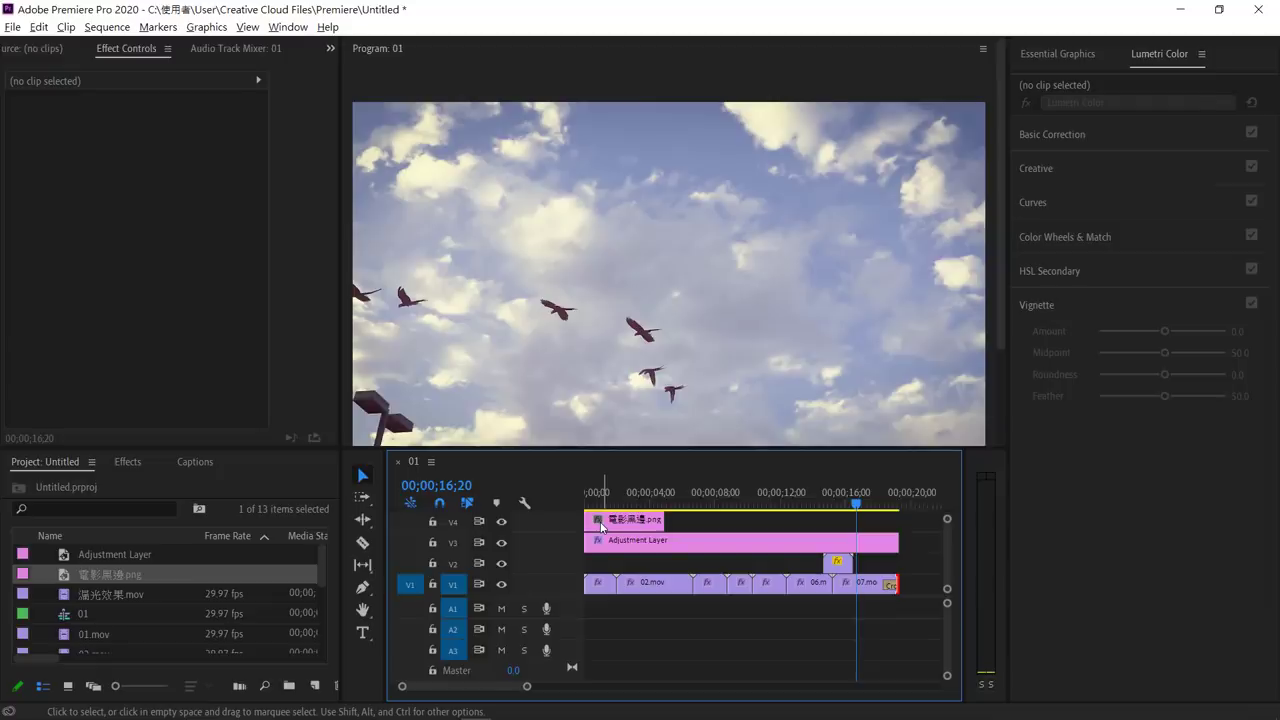
drag(662, 520, 889, 531)
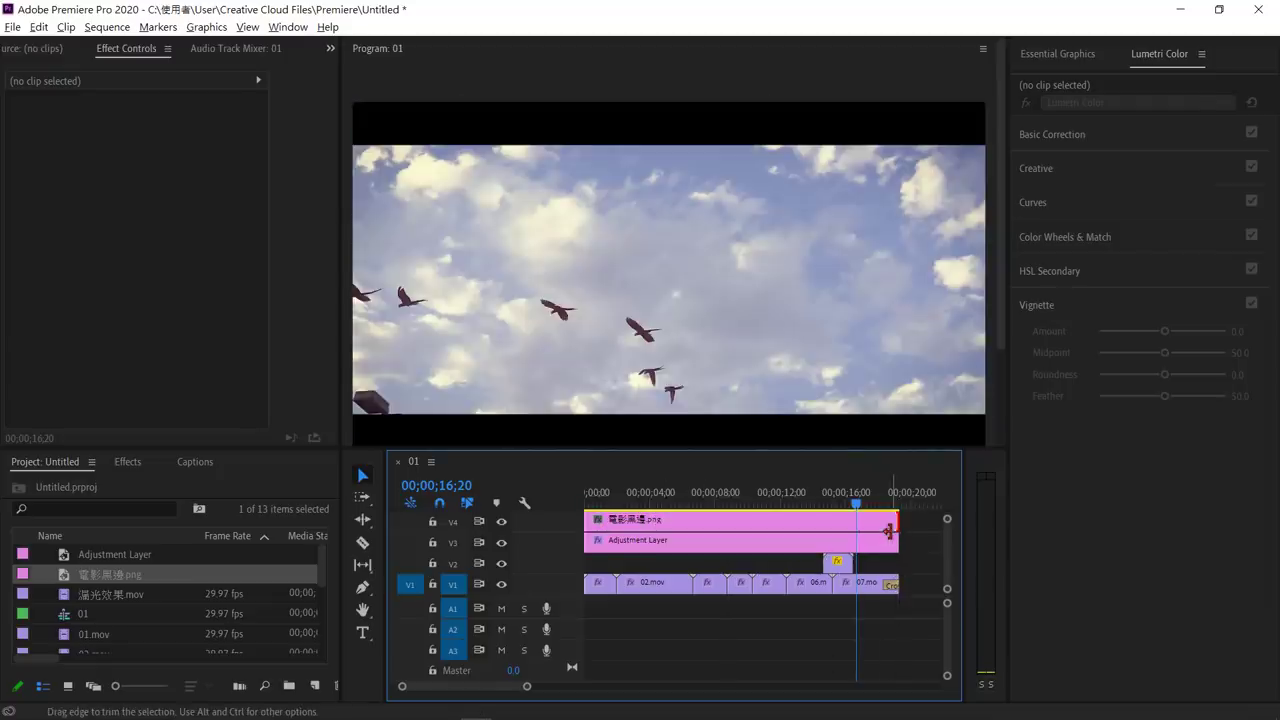
Move the 06.mov picture up to Position Y 452, then check the 03.mov and 01.mov framing.
click(821, 583)
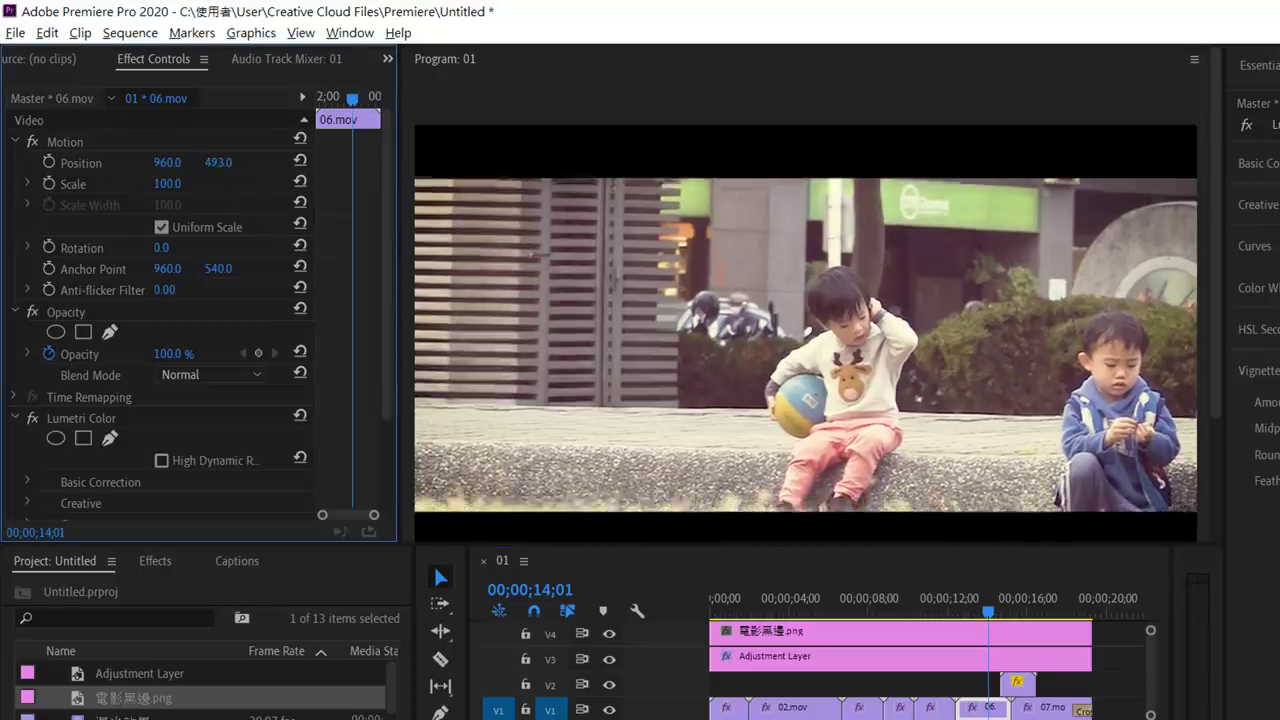
drag(218, 162, 190, 162)
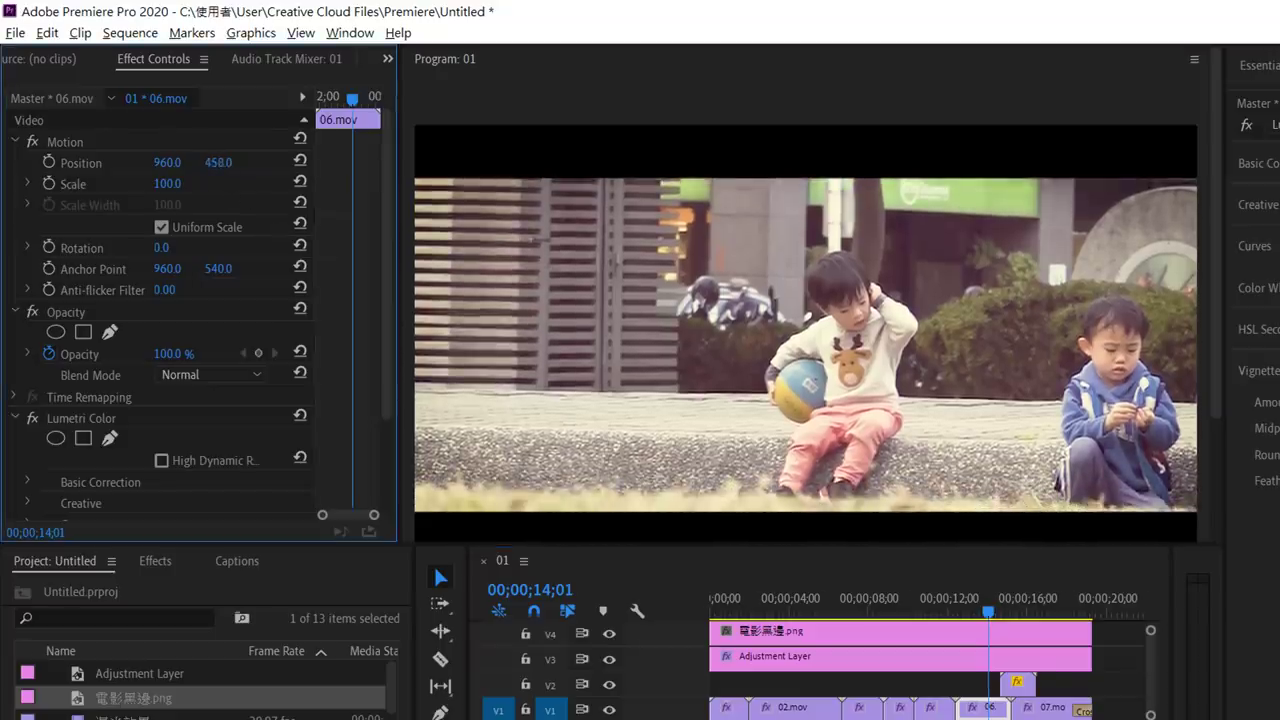
click(856, 614)
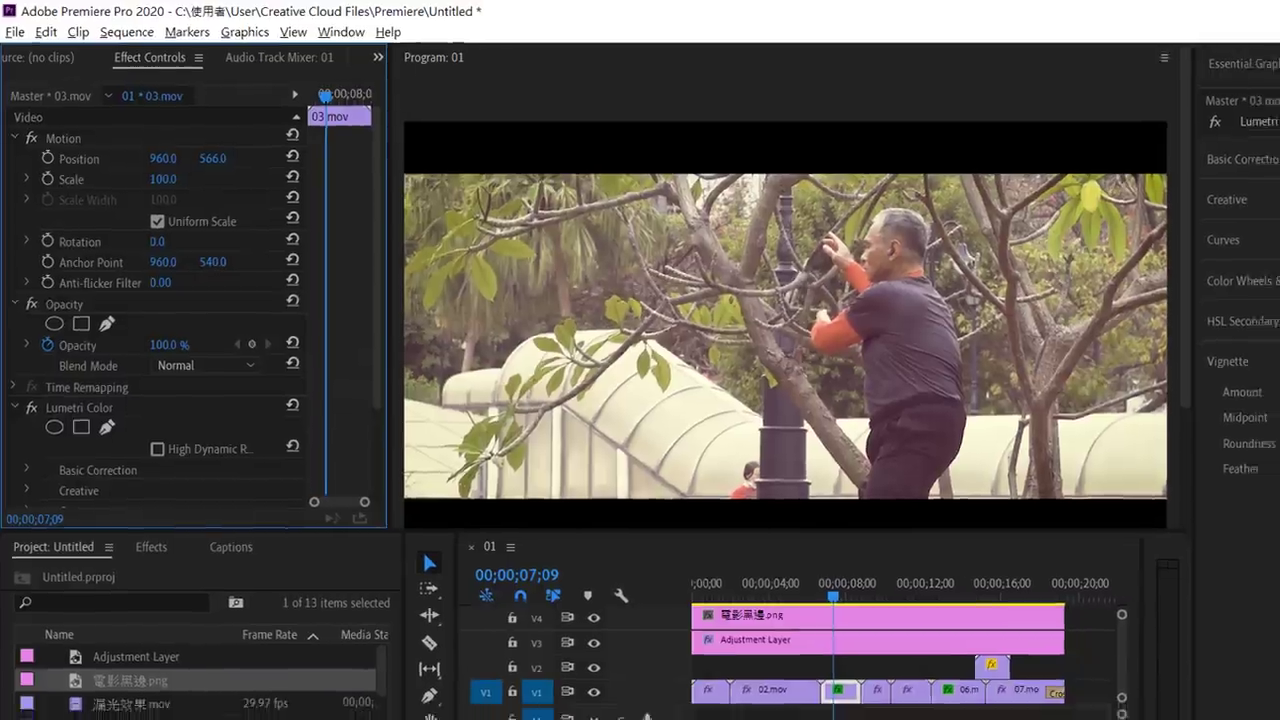
click(600, 583)
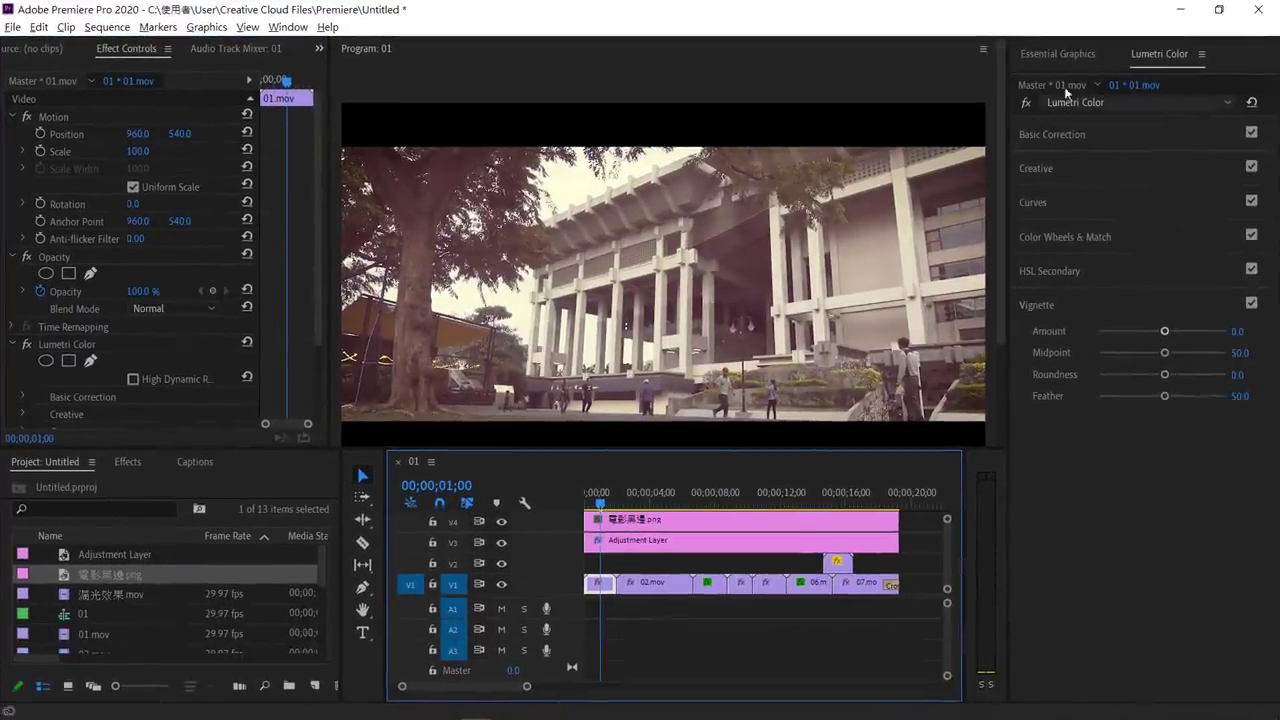
Add the Film Caption title template to V5 and raise its Position Y higher in frame.
click(1068, 53)
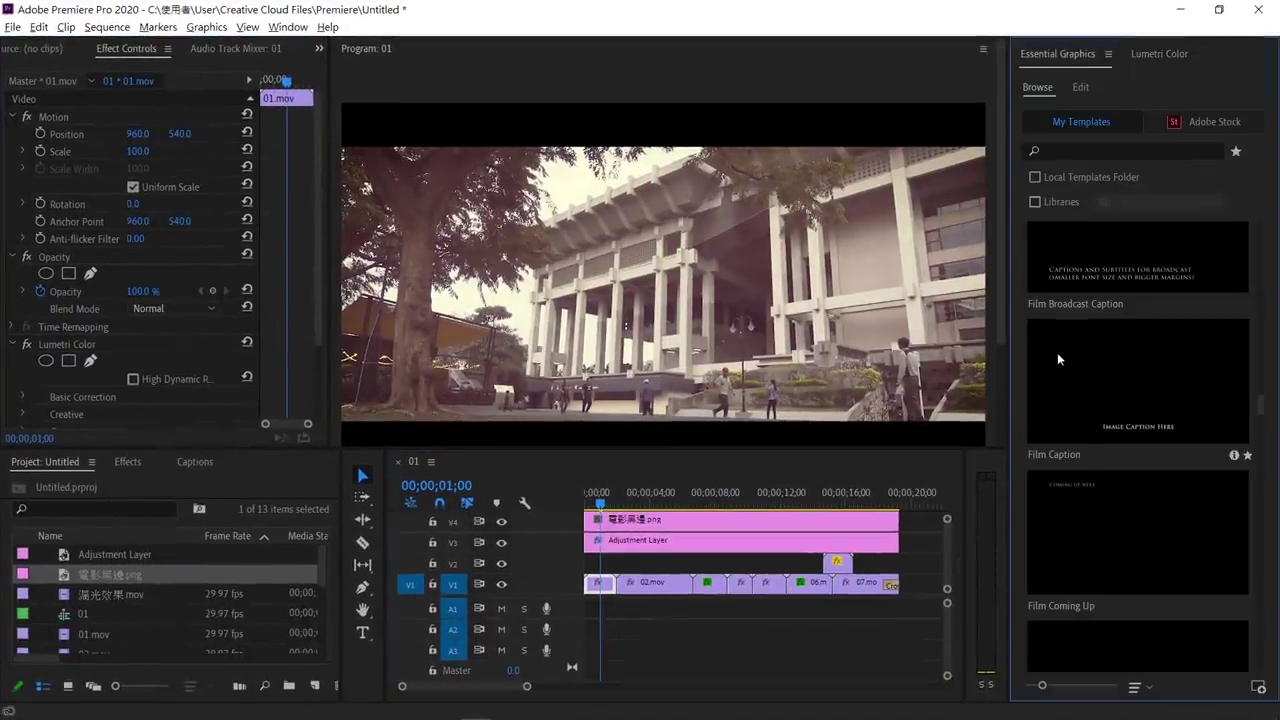
drag(1059, 359, 612, 520)
click(638, 507)
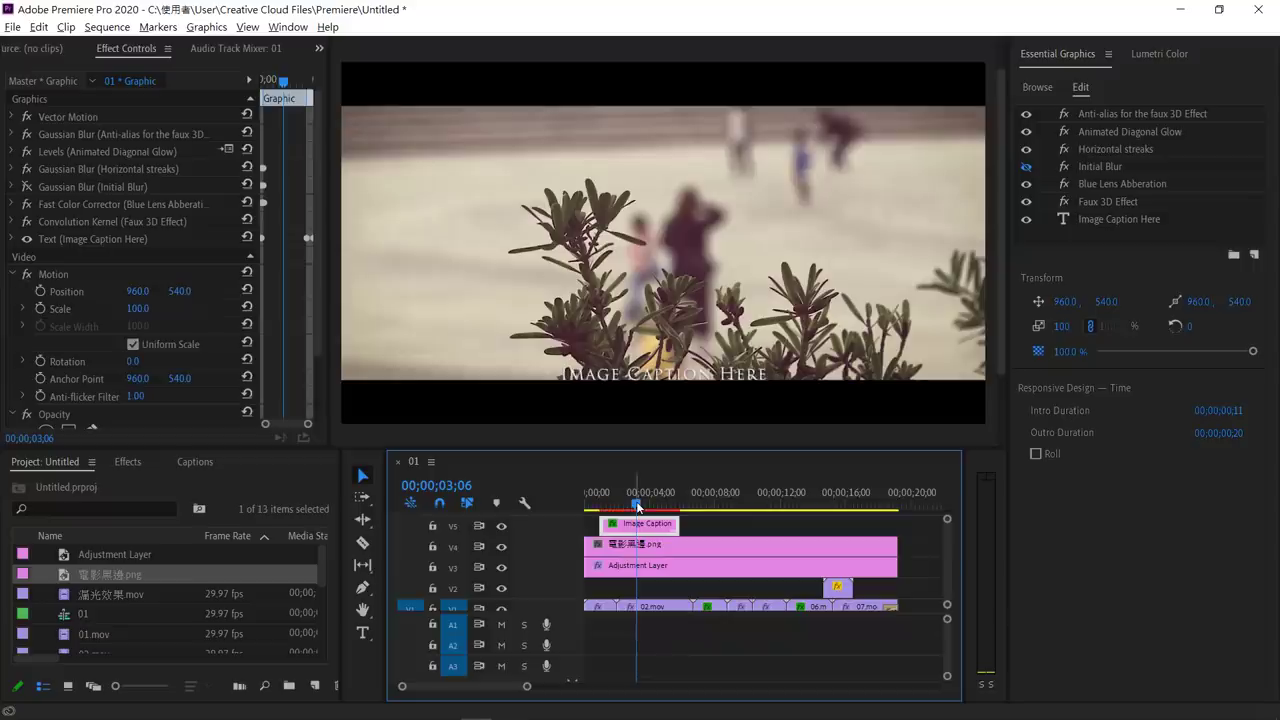
mouse_move(180, 291)
mouse_down()
mouse_move(120, 291)
mouse_move(161, 291)
mouse_up()
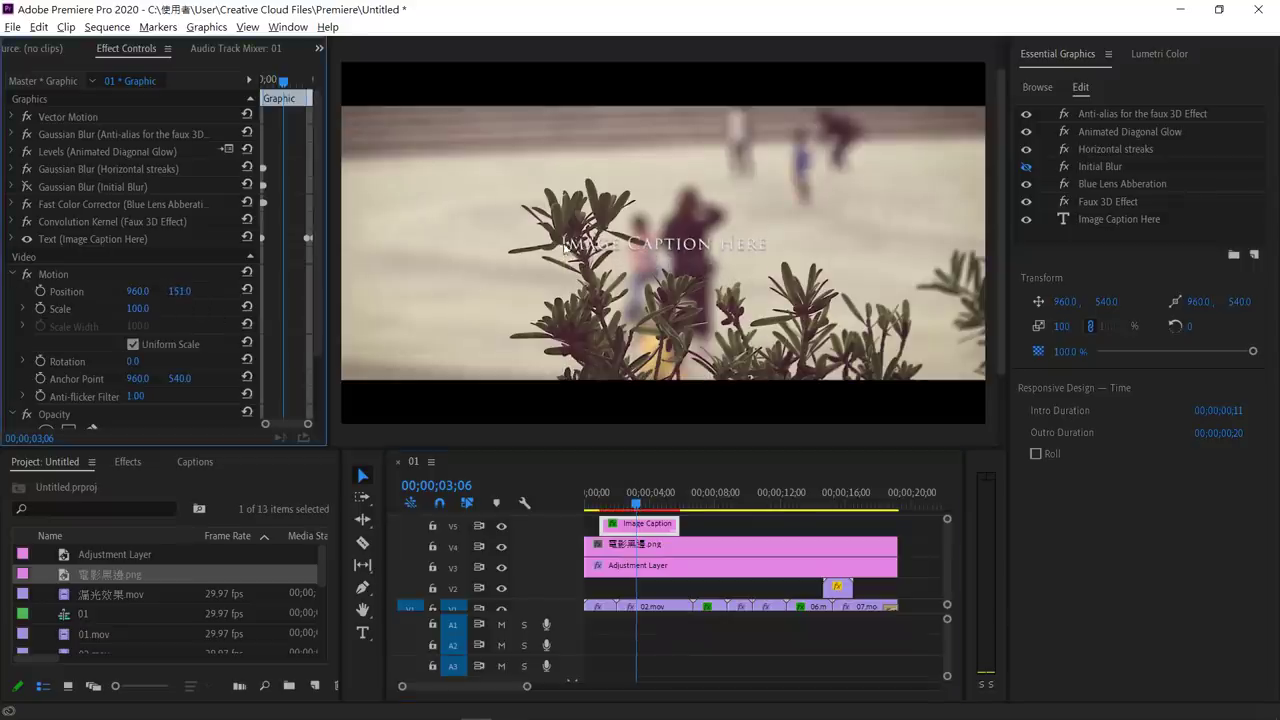
Change the caption text to 'Kaohsiung Cultural Center' and place 配樂.mp3 on audio track A1.
double_click(565, 248)
text(Kaohsiung Cul)
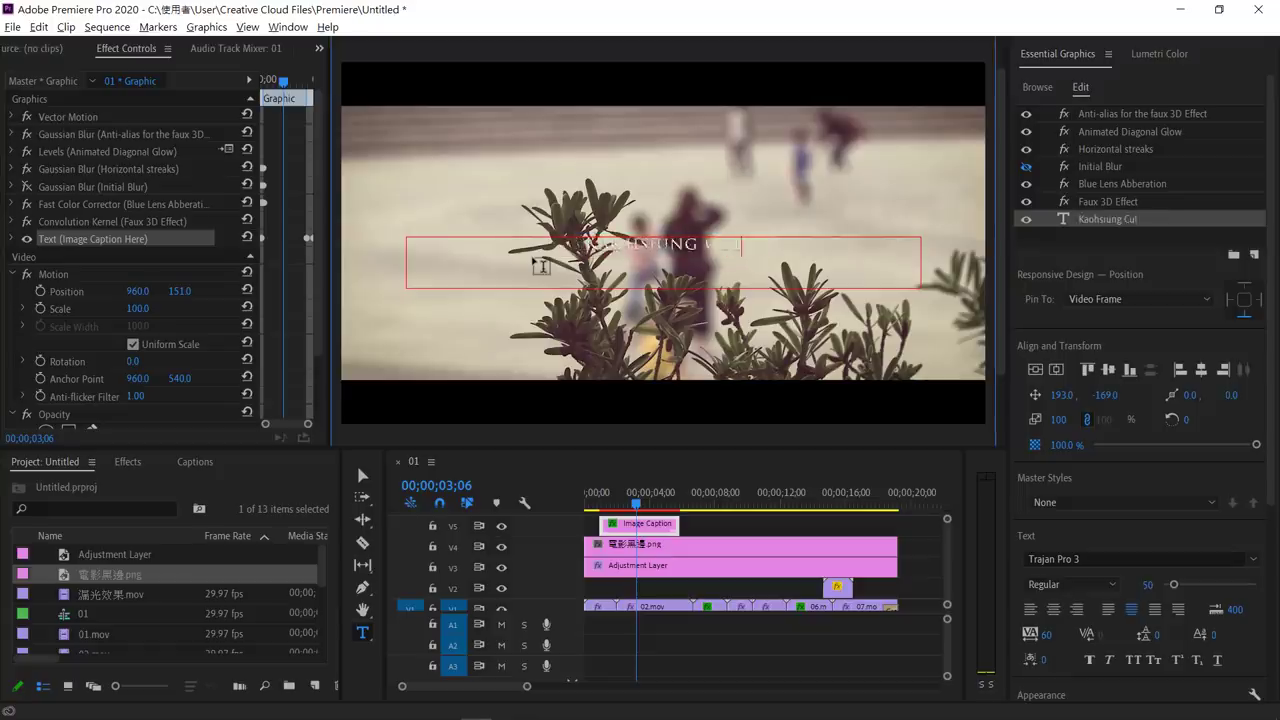
text(tural Center)
key(Escape)
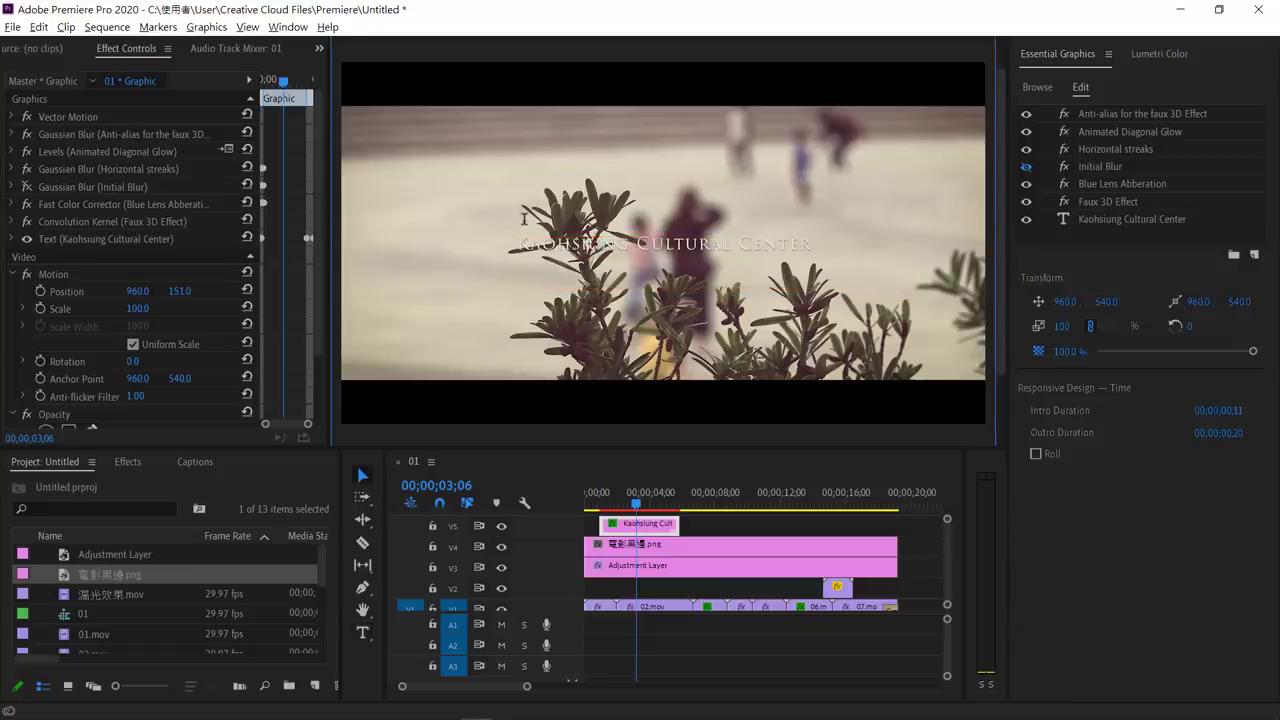
key(alt+Tab)
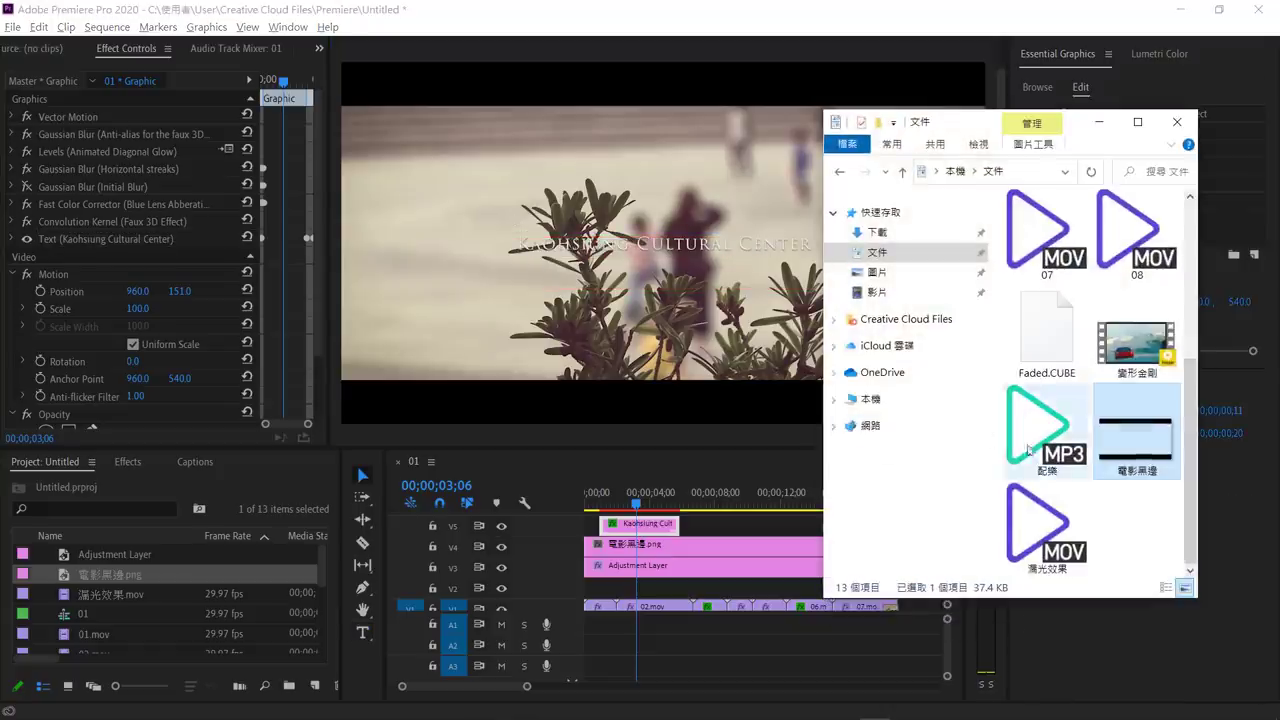
mouse_move(1040, 430)
mouse_down()
mouse_move(666, 628)
mouse_move(585, 628)
mouse_up()
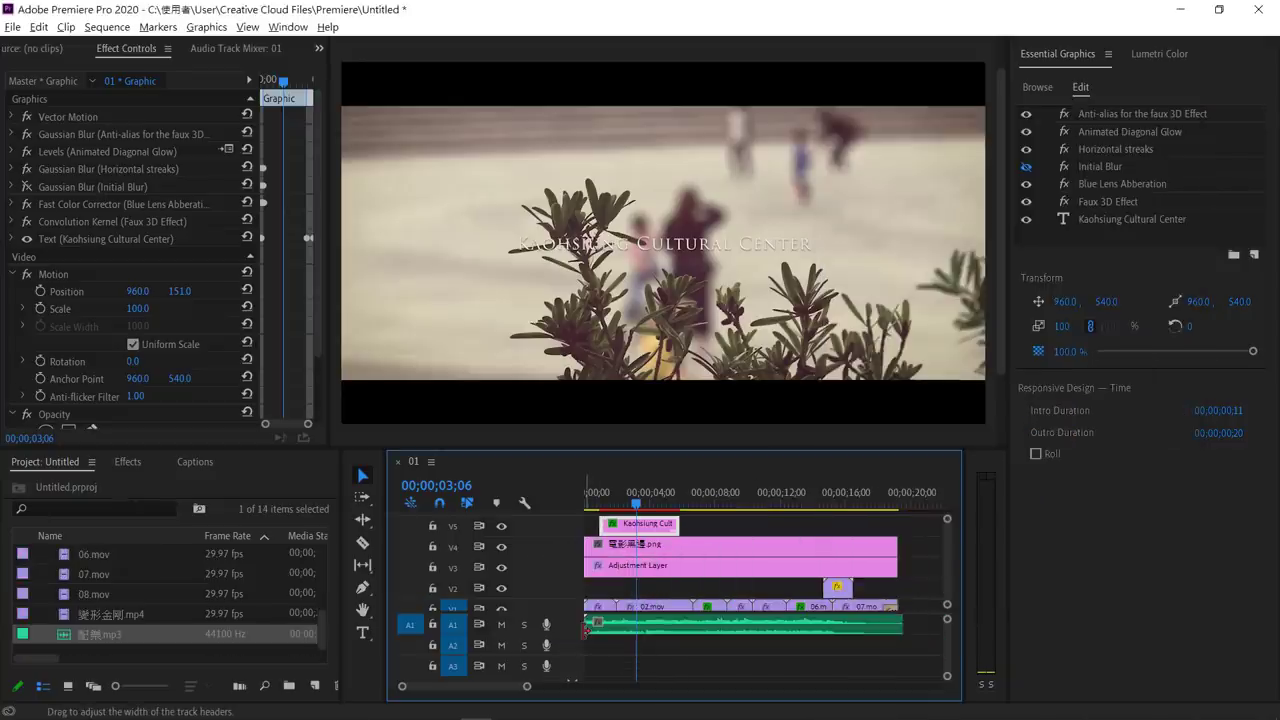